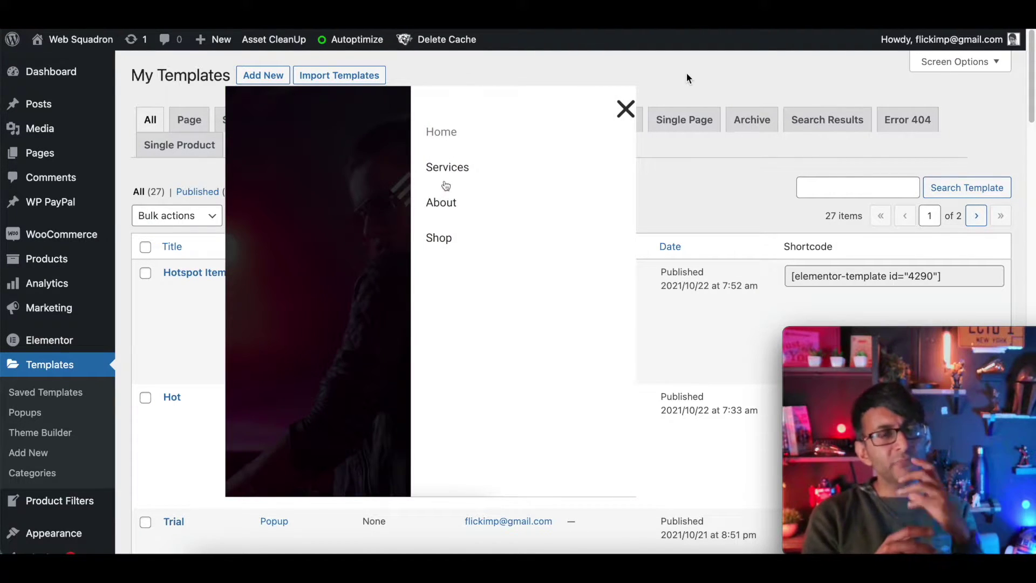
# Preview the Services, About and Shop sub-items in the off-canvas menu, then close it.
pyautogui.click(451, 171)
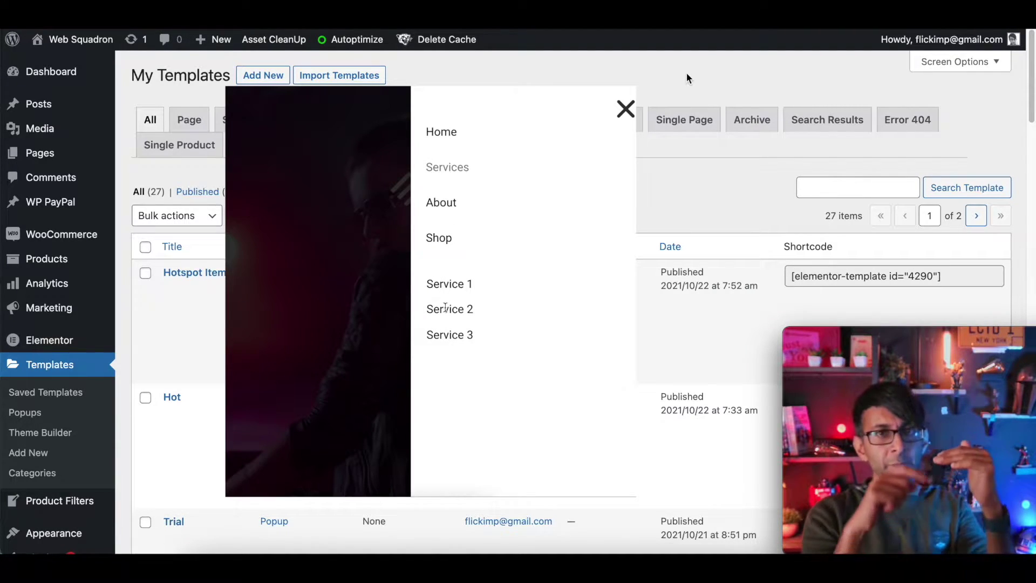
pyautogui.click(446, 205)
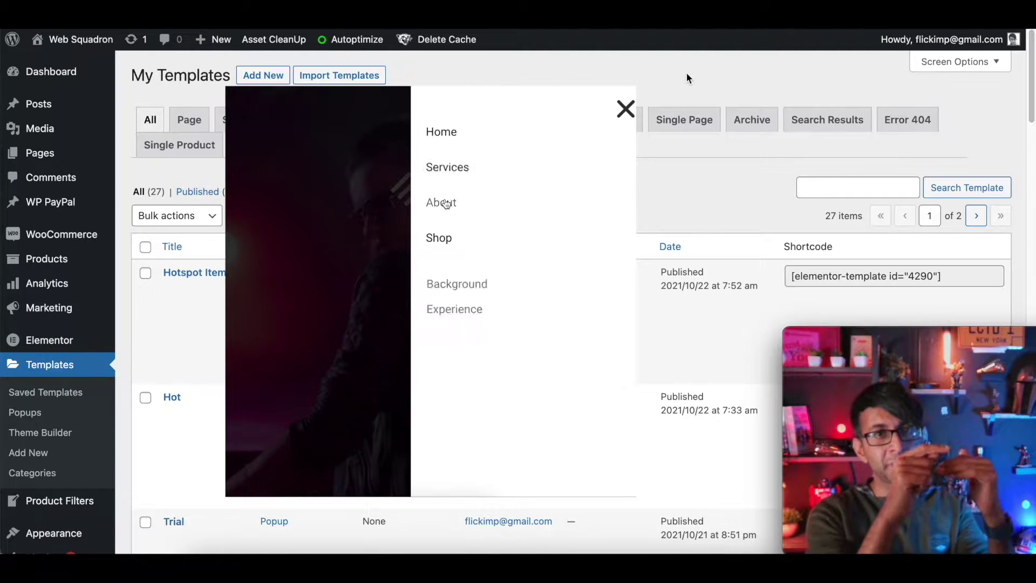
pyautogui.click(449, 240)
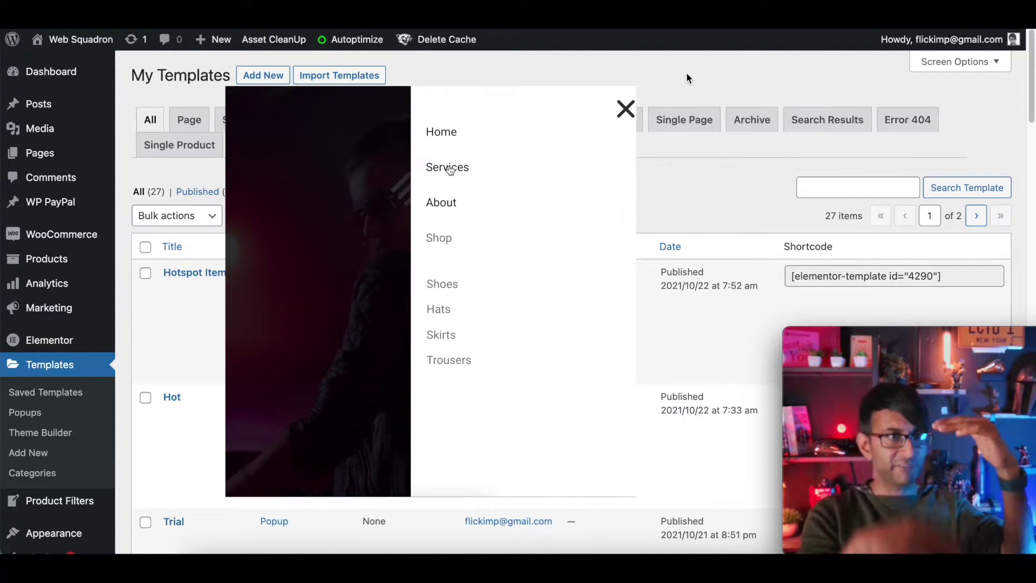
pyautogui.click(449, 169)
pyautogui.click(452, 141)
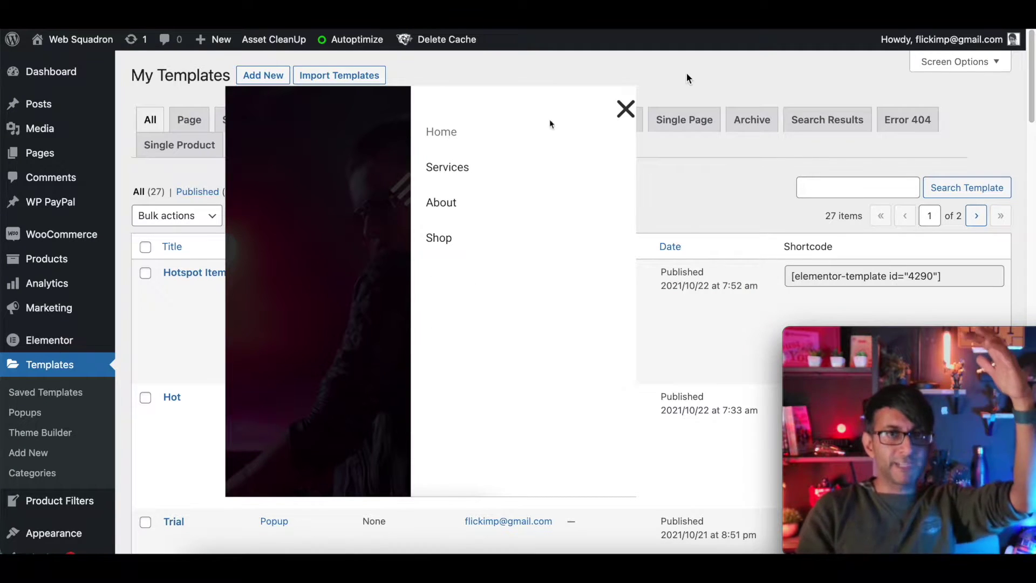
pyautogui.click(626, 110)
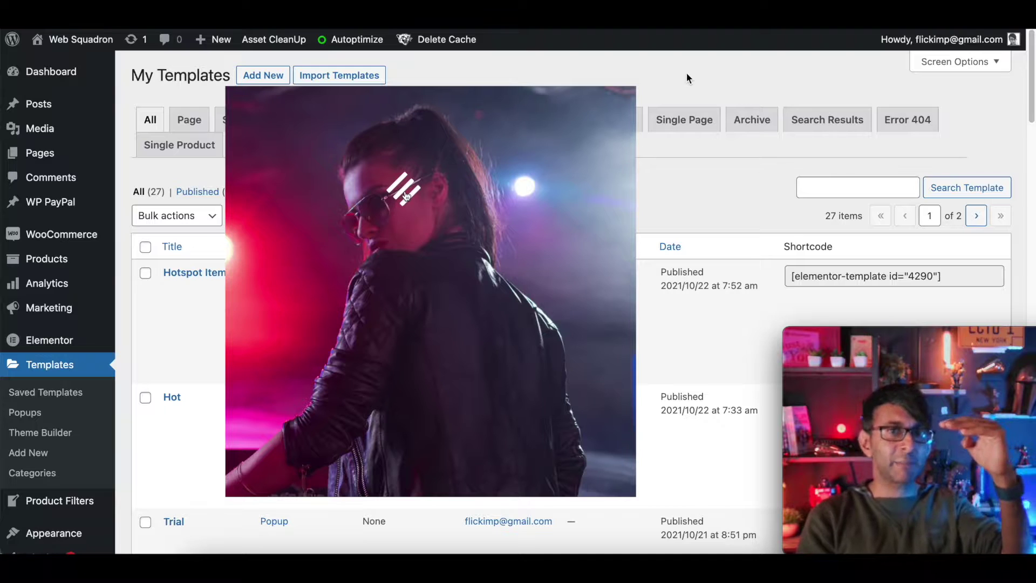
# Reopen the off-canvas menu, recheck the Services and Shop sub-items, and close it.
pyautogui.click(405, 193)
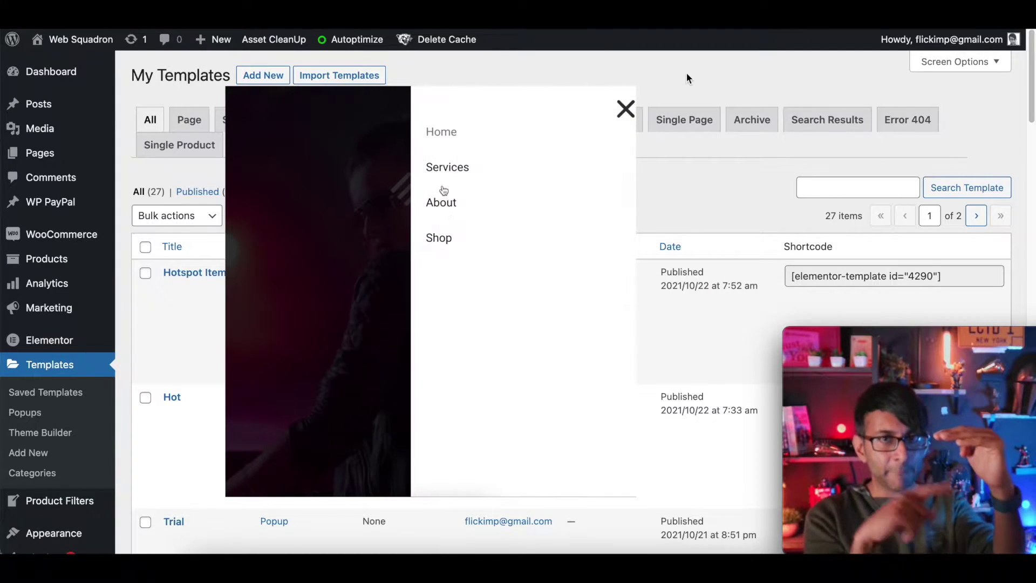
pyautogui.click(445, 172)
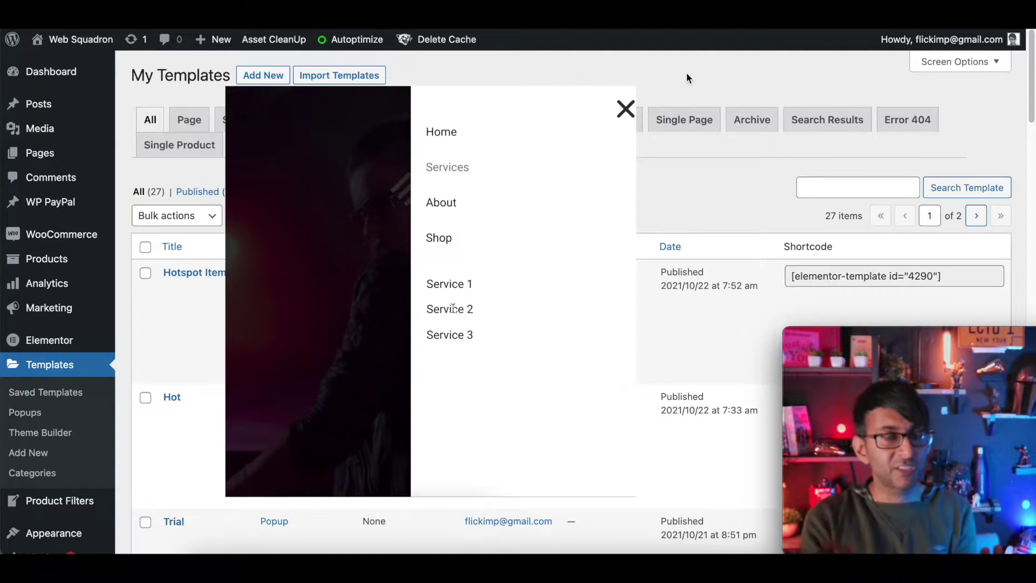
pyautogui.click(446, 242)
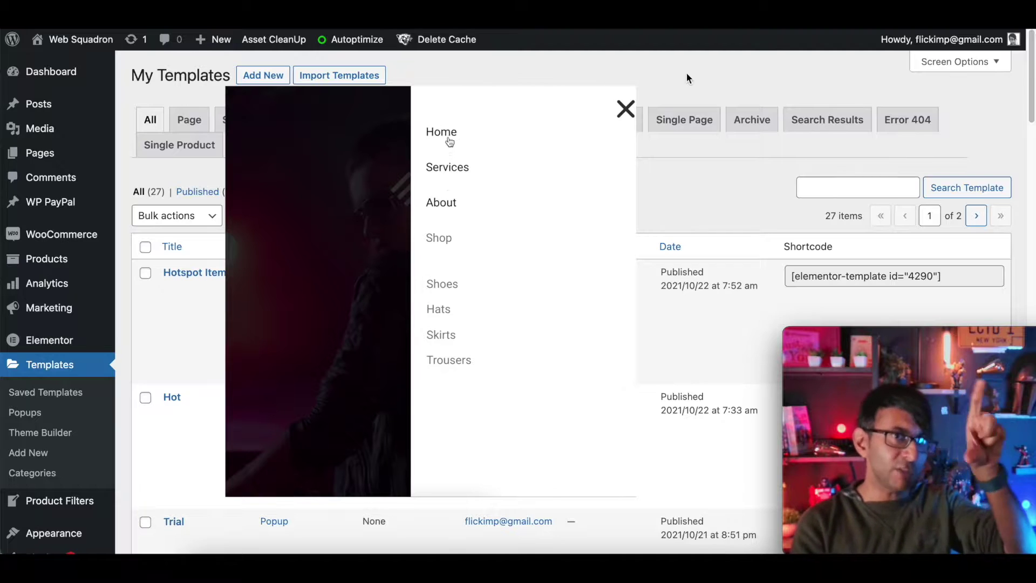
pyautogui.click(447, 136)
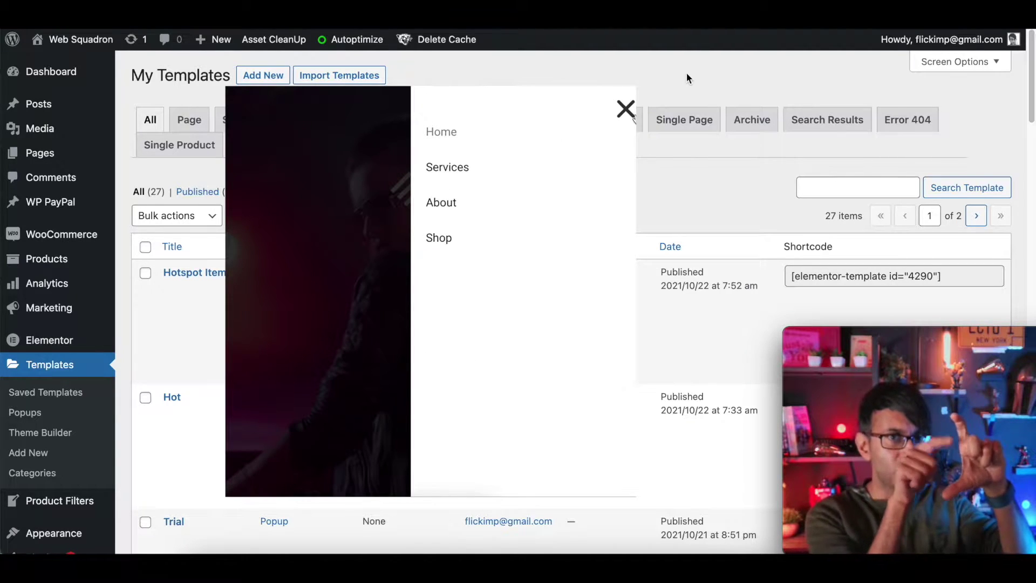
pyautogui.click(629, 112)
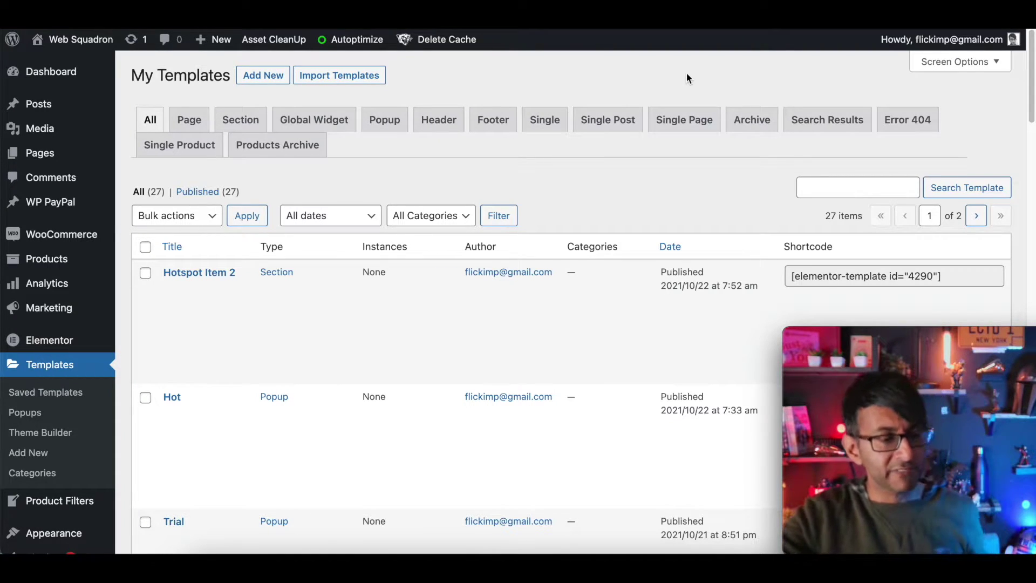
# Start a new template from My Templates with Add New.
pyautogui.click(270, 81)
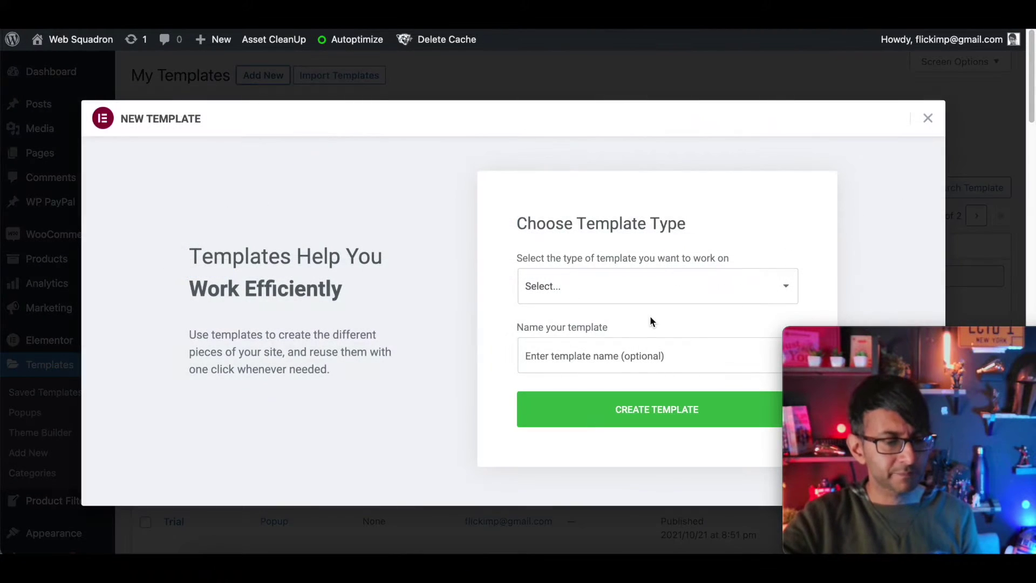
# Create a Section template named 'Menu Tab' and dismiss the template library.
pyautogui.click(621, 289)
pyautogui.click(577, 344)
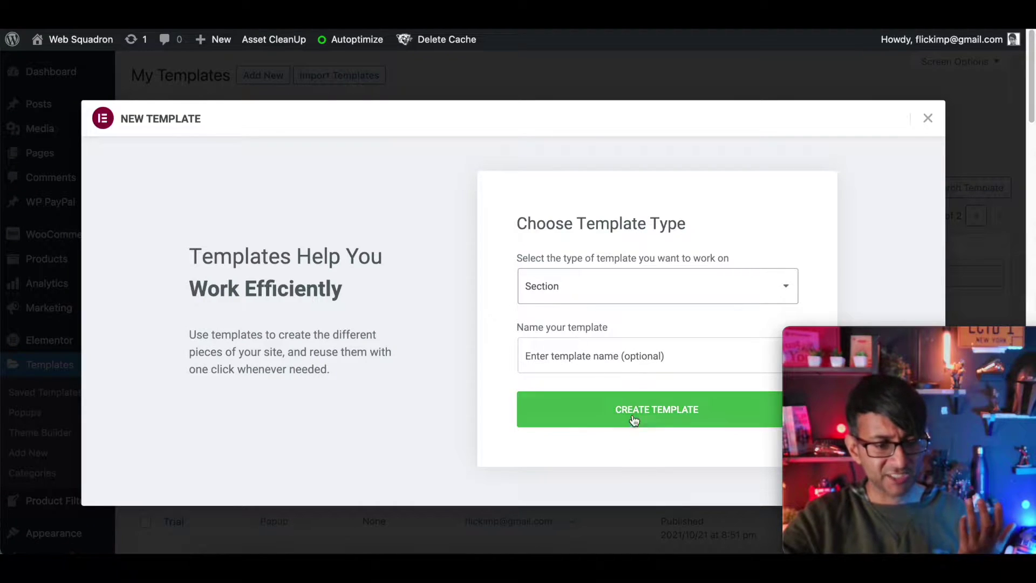
pyautogui.click(635, 356)
pyautogui.write('Menu')
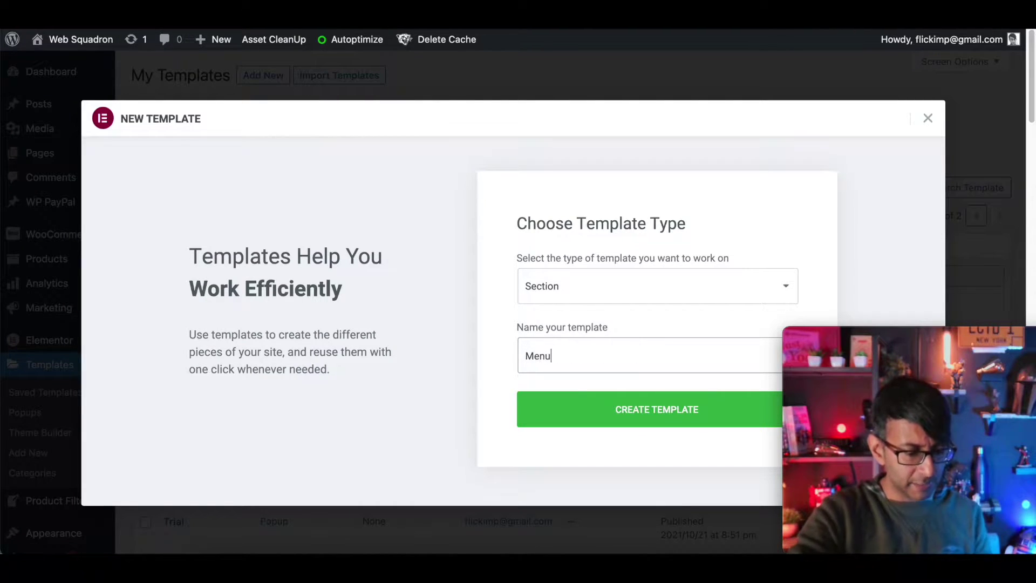
pyautogui.write(' Tab Ho')
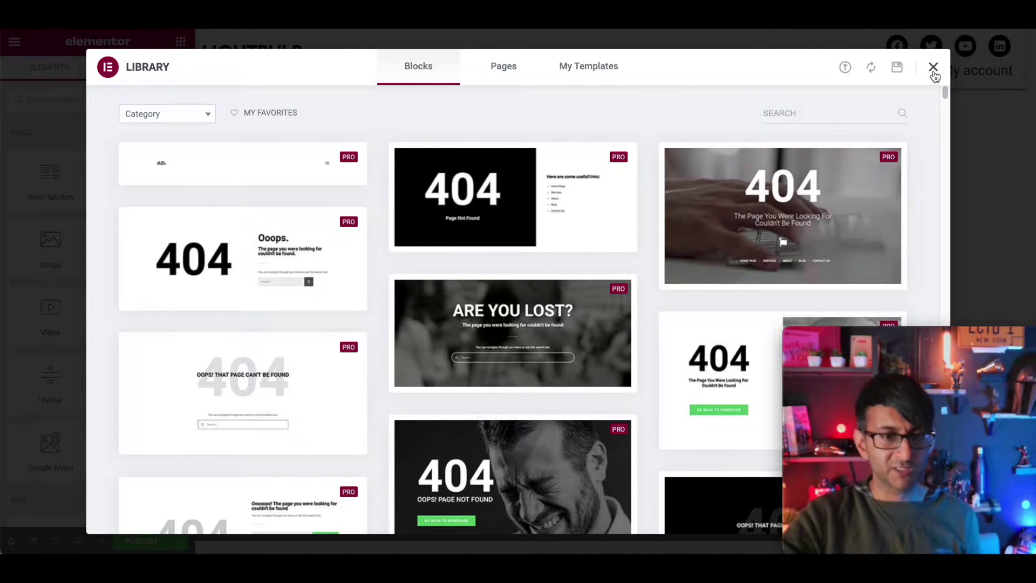
pyautogui.click(933, 66)
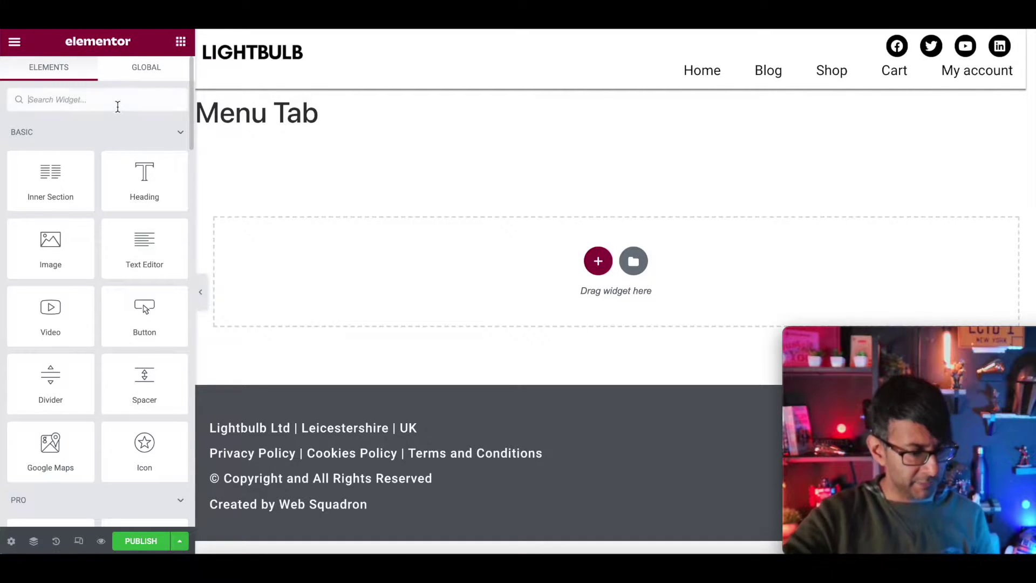
# Place a Tabs widget on the page and set its position to Vertical.
pyautogui.write('tab')
pyautogui.moveTo(75, 148); pyautogui.dragTo(407, 243)
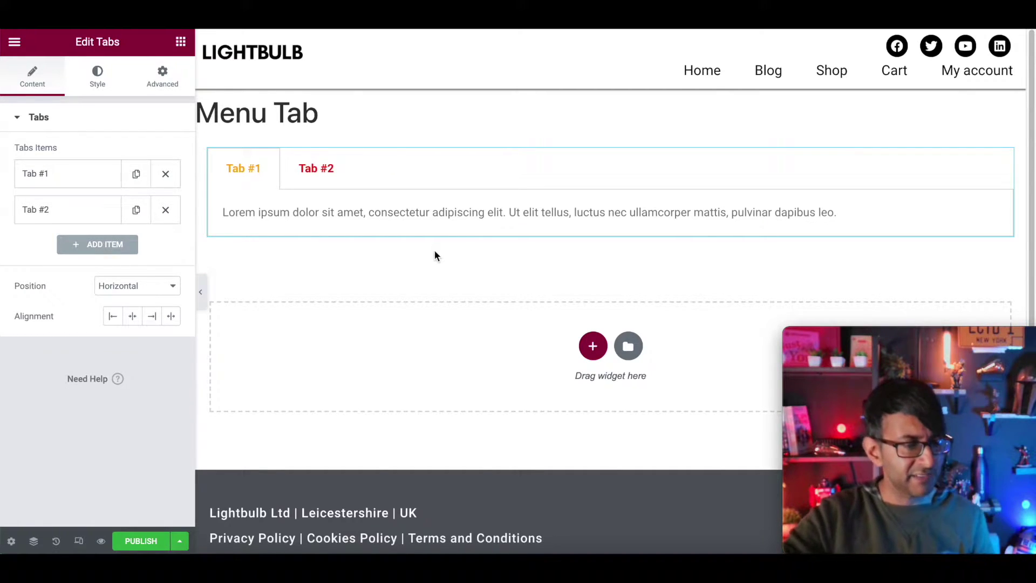
pyautogui.click(133, 285)
pyautogui.click(130, 315)
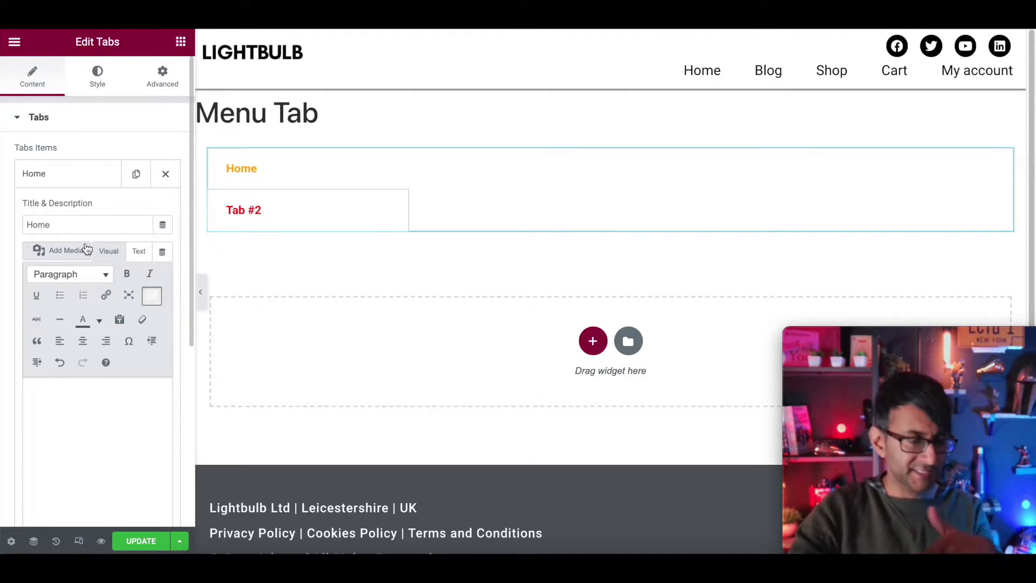
# Rename the second tab to 'Services'.
pyautogui.click(95, 174)
pyautogui.click(86, 210)
pyautogui.tripleClick(81, 258)
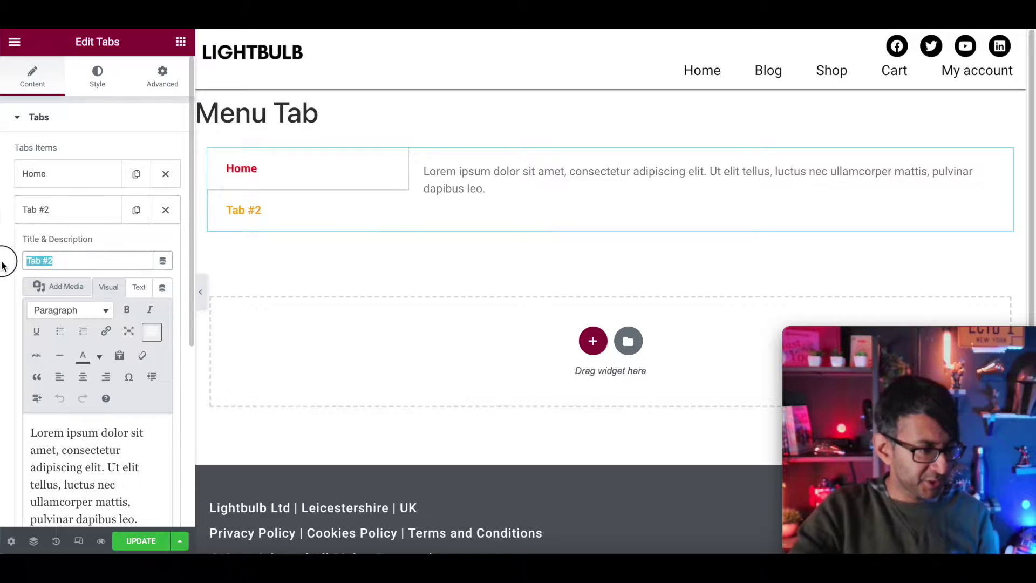
pyautogui.write('Services')
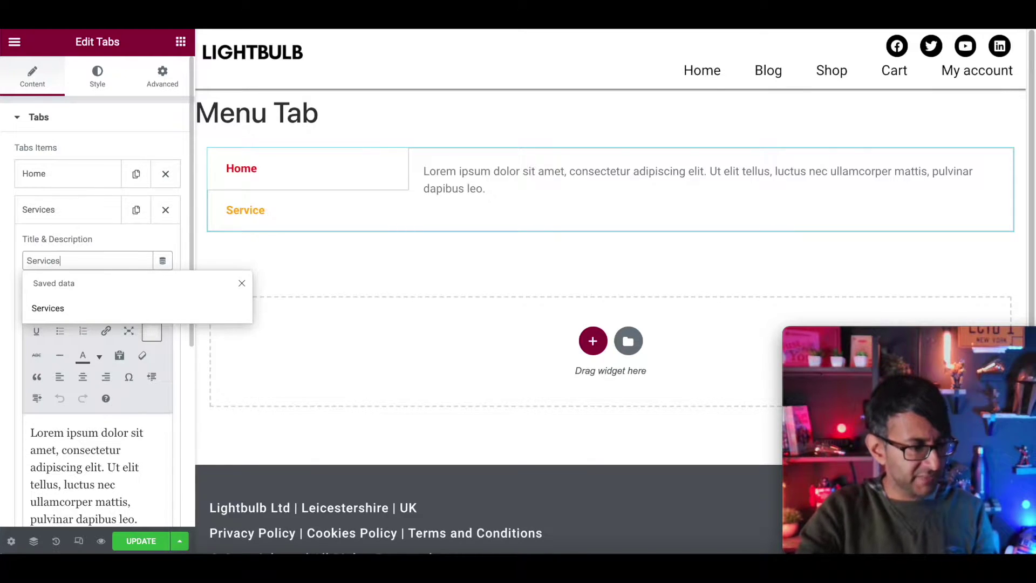
# Replace the Services tab content with Service 1, Service 2 and Service 3 on separate lines.
pyautogui.click(32, 458)
pyautogui.hotkey('ctrl', 'a')
pyautogui.press('BackSpace')
pyautogui.write('Ser')
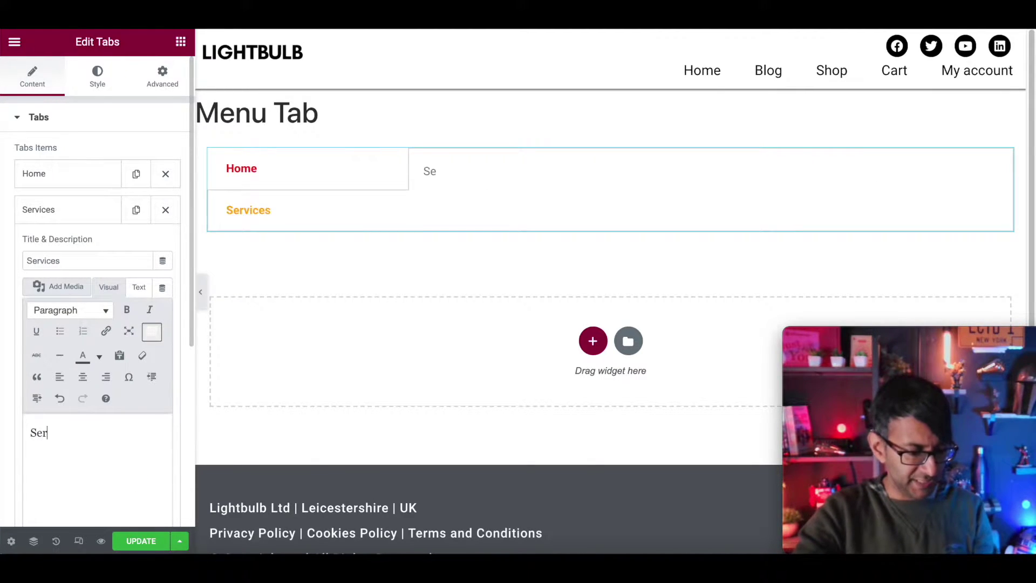
pyautogui.write('vice 1')
pyautogui.press('Return')
pyautogui.write('Service 2')
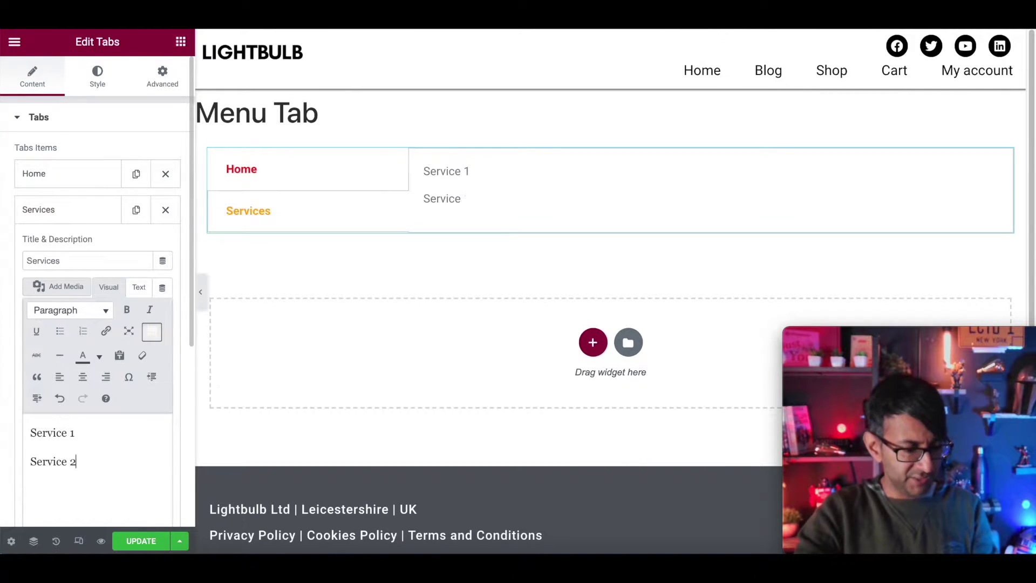
pyautogui.press('Return')
pyautogui.write('Service ')
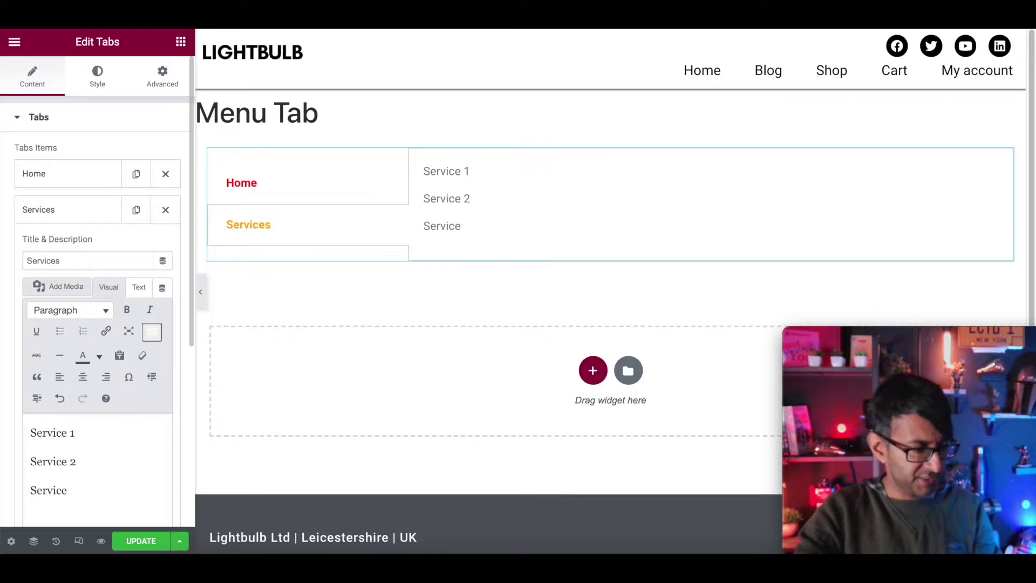
pyautogui.write('3')
pyautogui.click(100, 210)
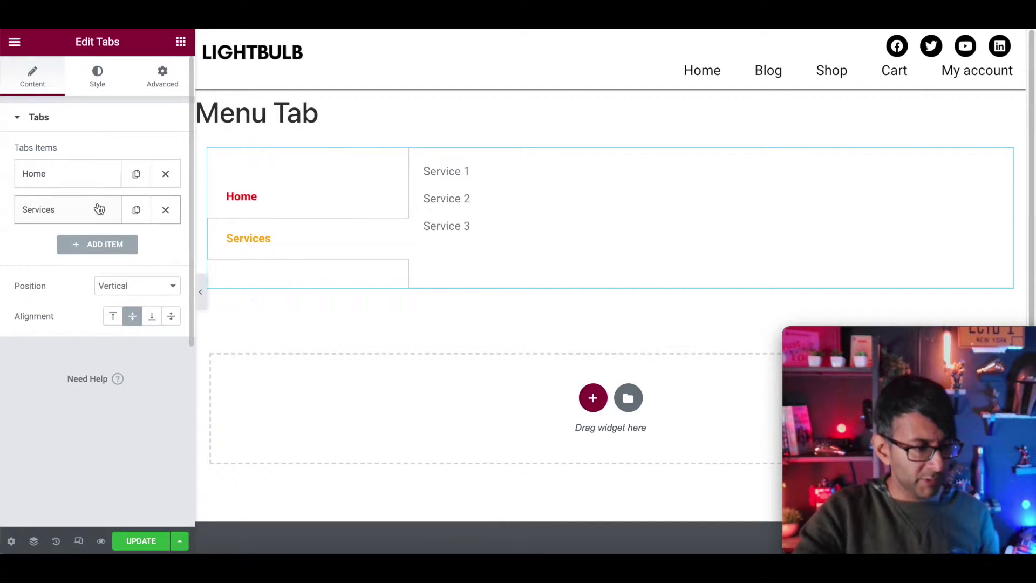
# Add an About tab whose content lists Background and Experience.
pyautogui.click(94, 244)
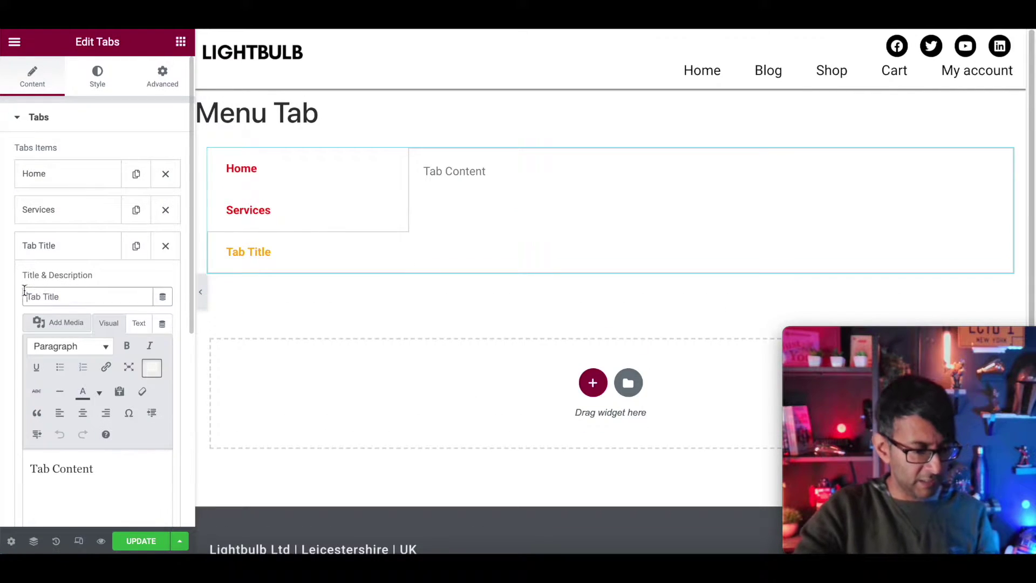
pyautogui.moveTo(106, 298); pyautogui.dragTo(7, 295)
pyautogui.write('About')
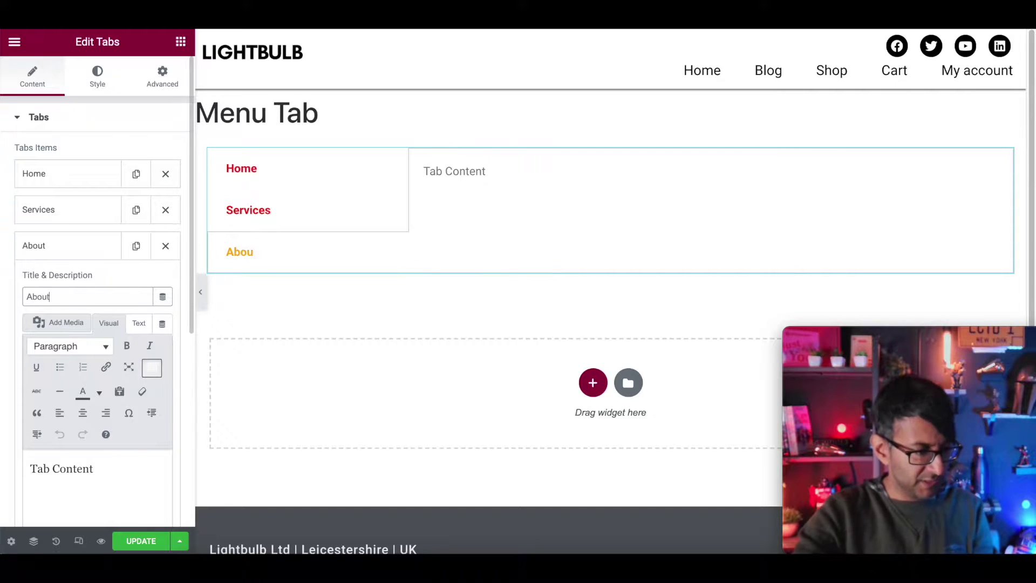
pyautogui.moveTo(90, 501); pyautogui.dragTo(5, 479)
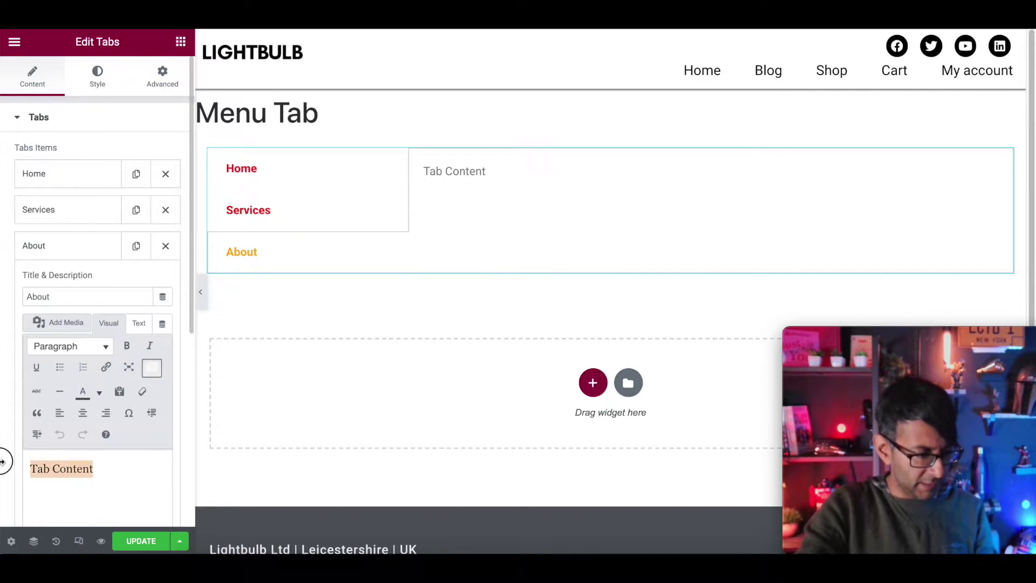
pyautogui.write('Background')
pyautogui.press('Return')
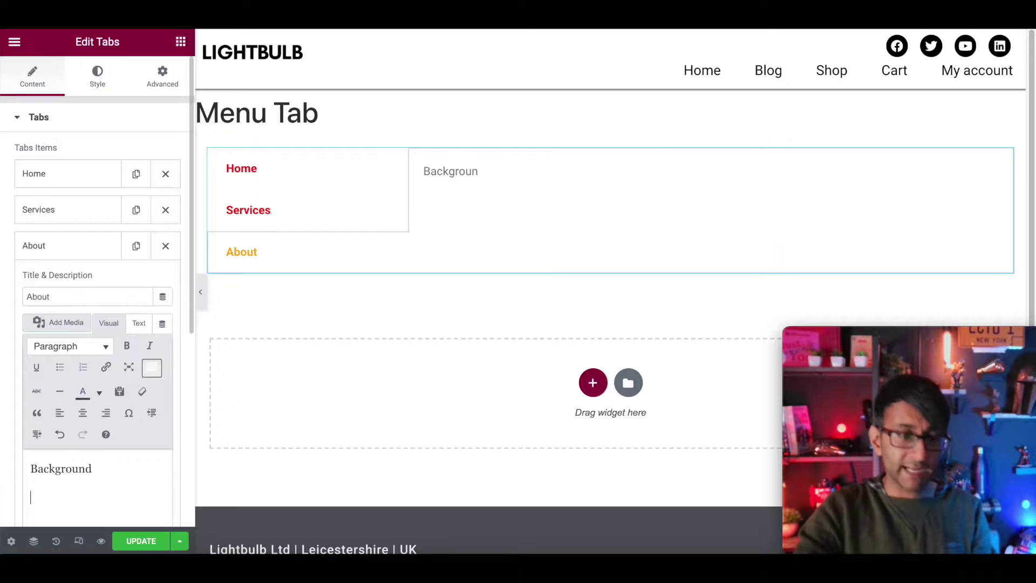
pyautogui.write('Experiencer')
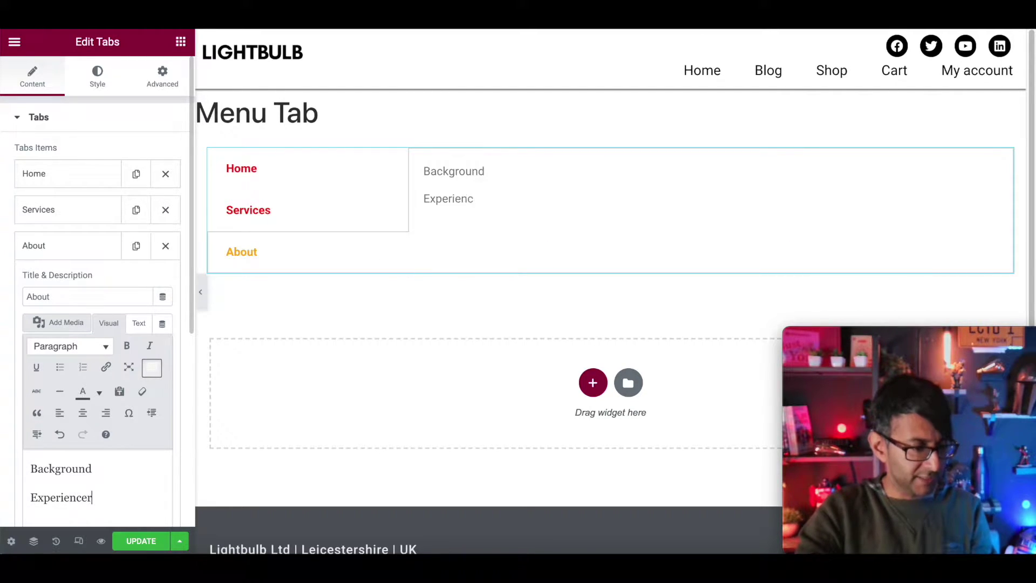
pyautogui.press('BackSpace')
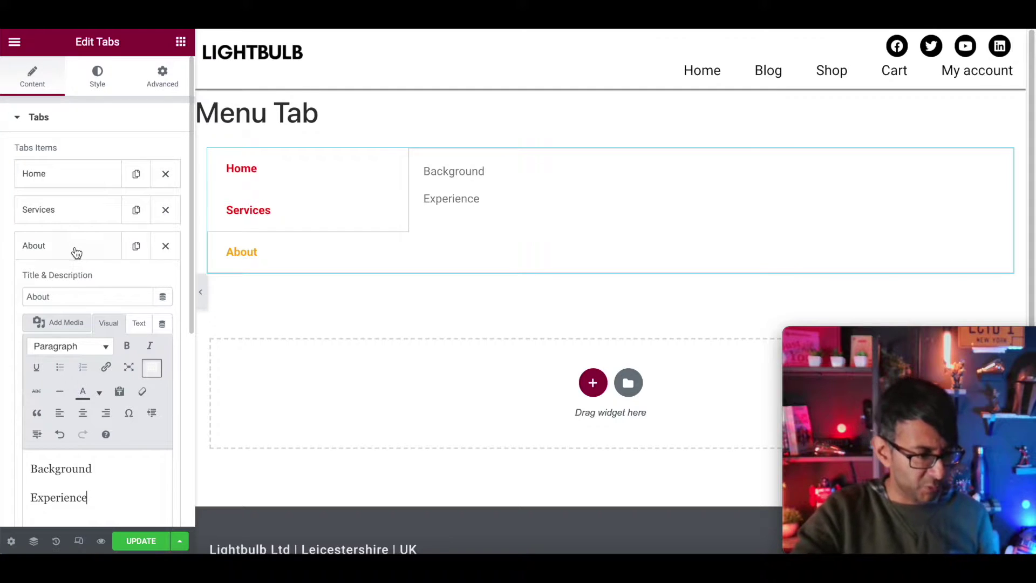
pyautogui.click(76, 253)
# Add a Shop tab listing Shoes, Hats, Skirts and Trousers, then update the page.
pyautogui.click(86, 276)
pyautogui.moveTo(88, 332); pyautogui.dragTo(7, 329)
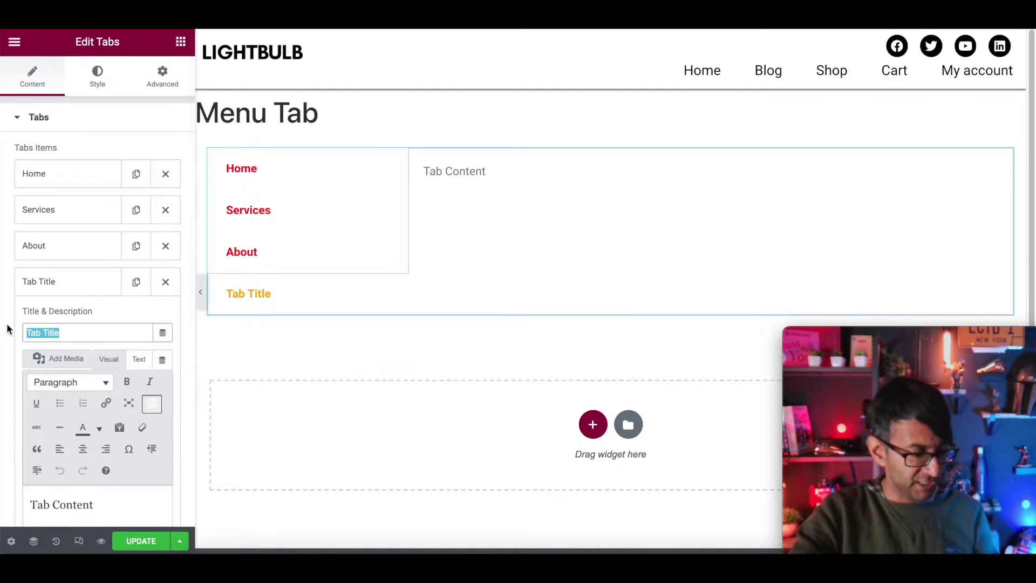
pyautogui.write('Shop')
pyautogui.moveTo(163, 502); pyautogui.dragTo(16, 502)
pyautogui.write('Shoes')
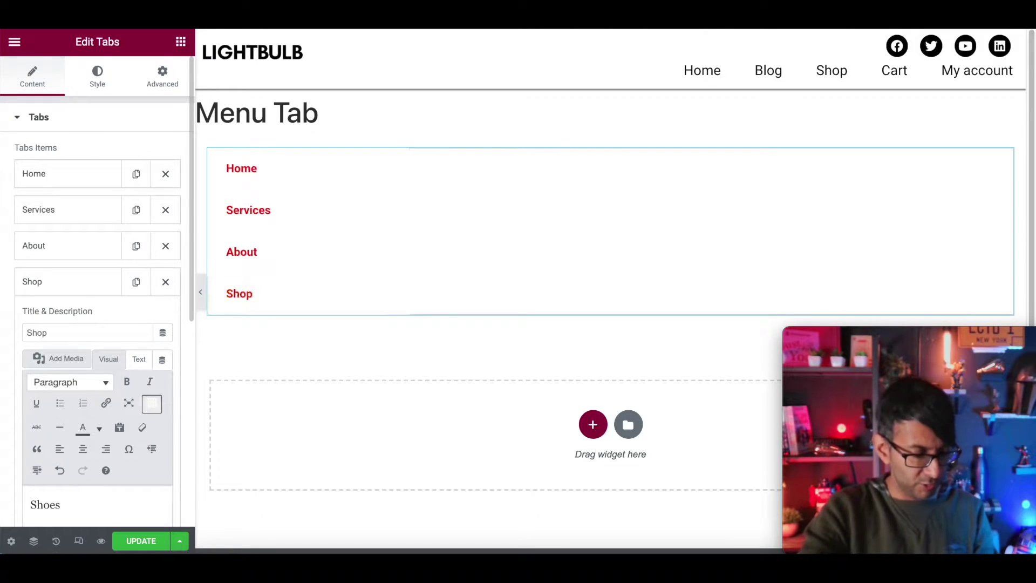
pyautogui.press('Return')
pyautogui.write('Hats')
pyautogui.press('Return')
pyautogui.write('Skirts')
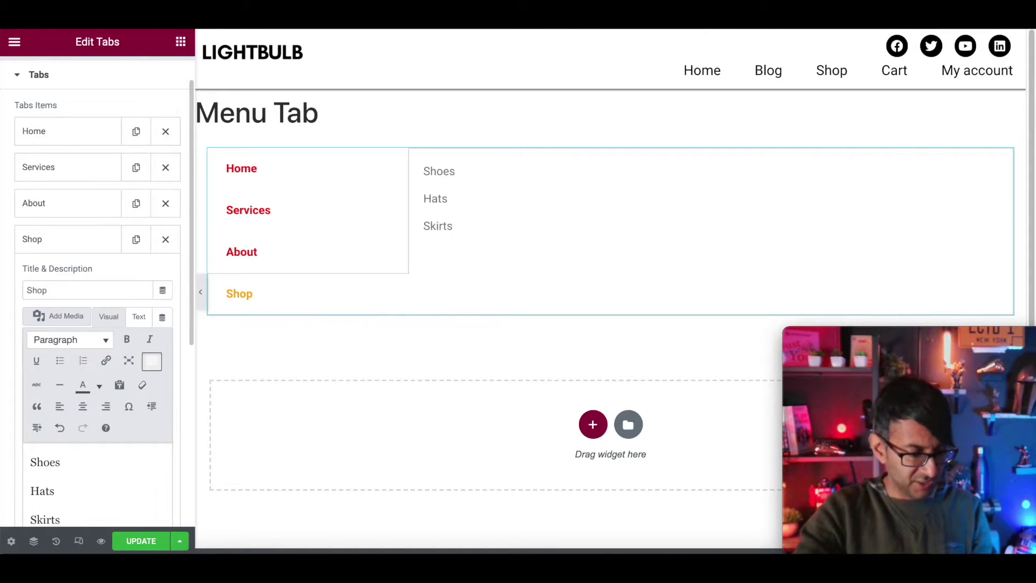
pyautogui.press('Return')
pyautogui.write('Trousers')
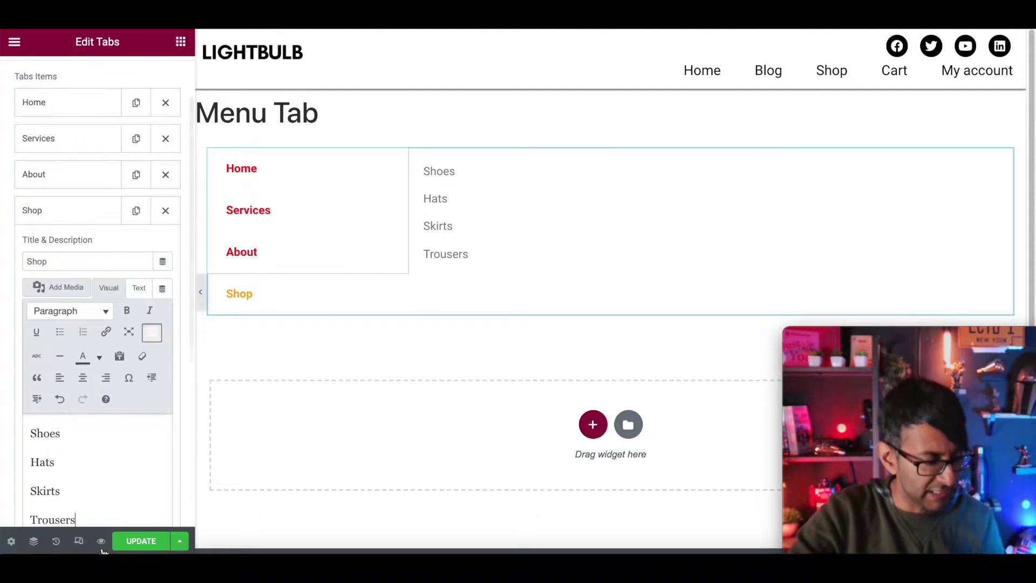
pyautogui.click(142, 543)
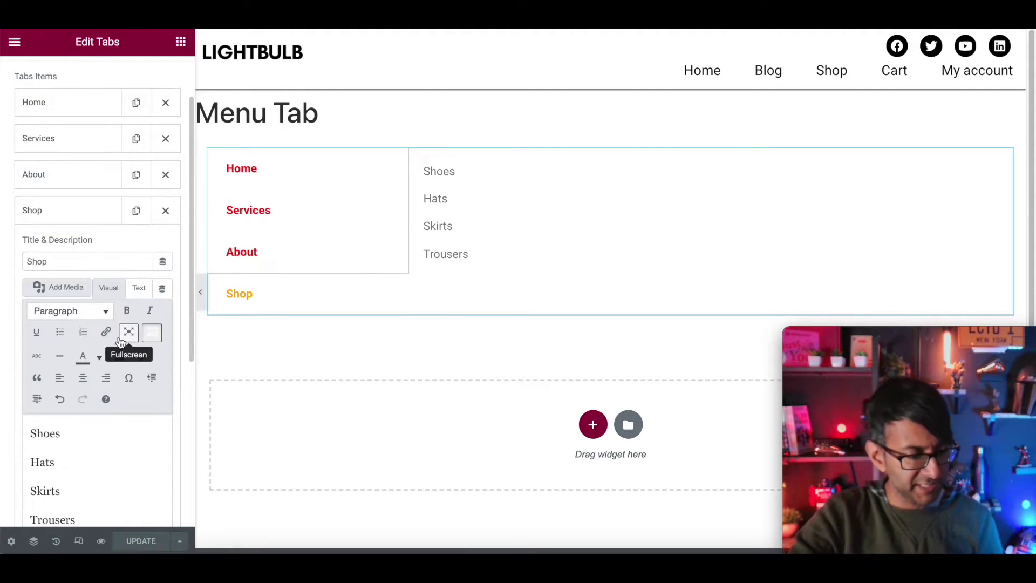
# Begin linking the word 'Service' in the Services tab, then cancel back to the widget panel.
pyautogui.click(92, 151)
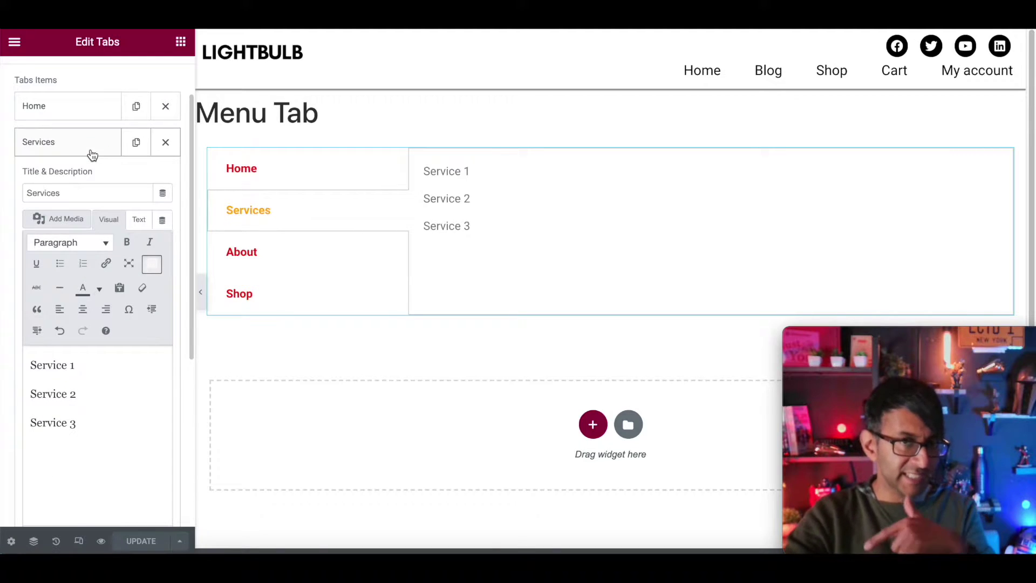
pyautogui.moveTo(71, 365); pyautogui.dragTo(22, 365)
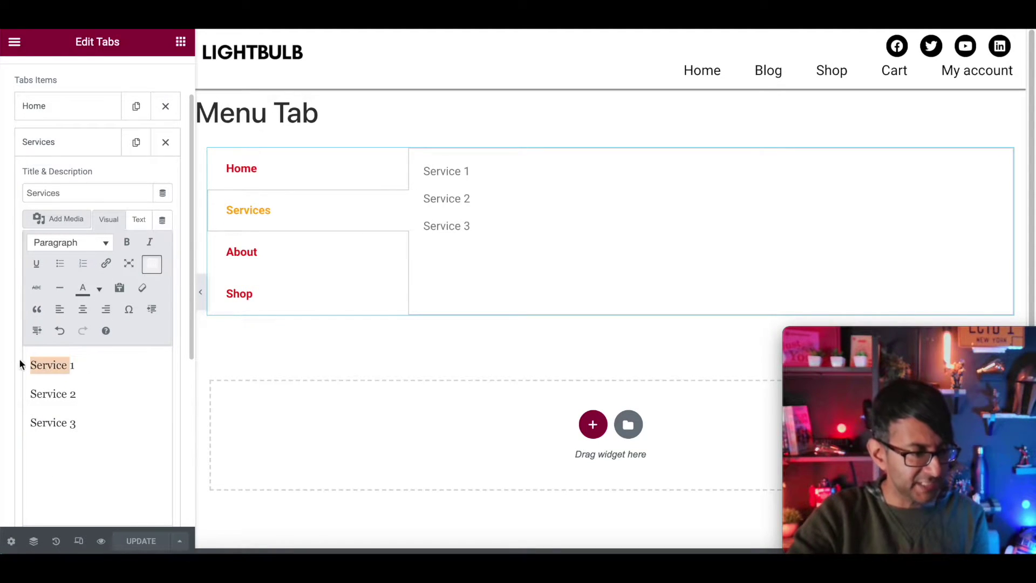
pyautogui.click(106, 272)
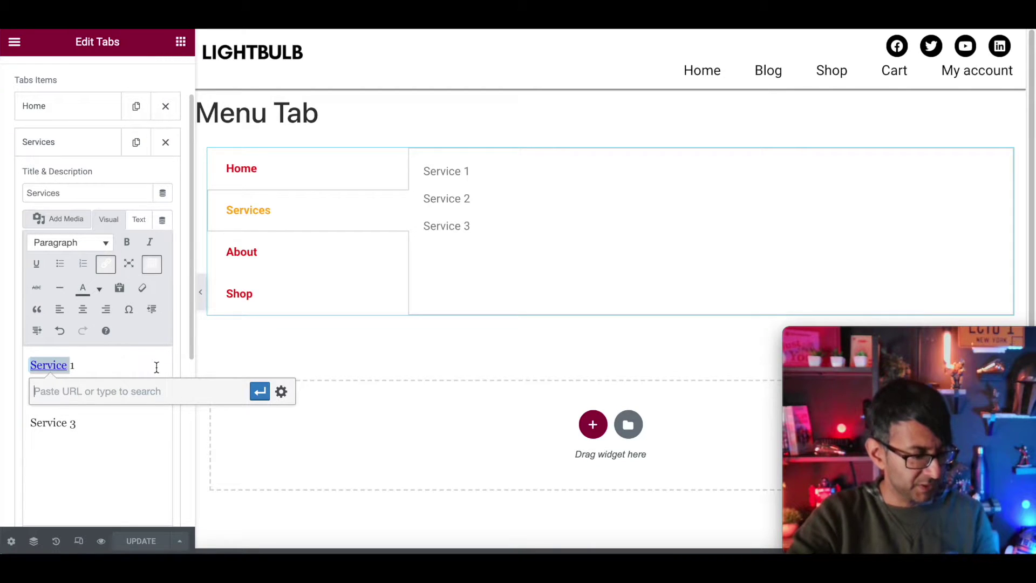
pyautogui.press('Escape')
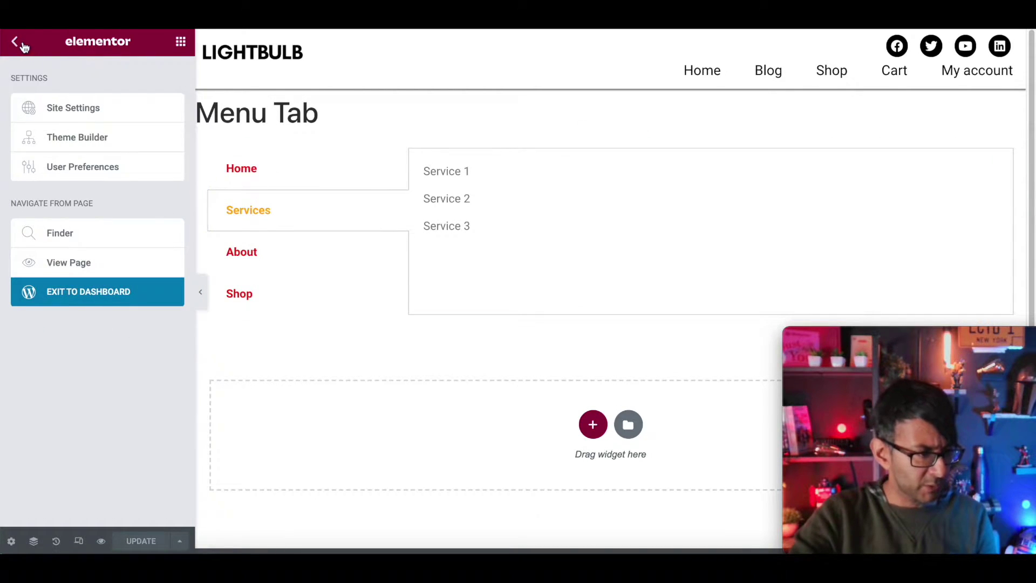
pyautogui.click(24, 48)
# Link the Service 1 line to the Electric page, found by searching 'ele'.
pyautogui.click(442, 193)
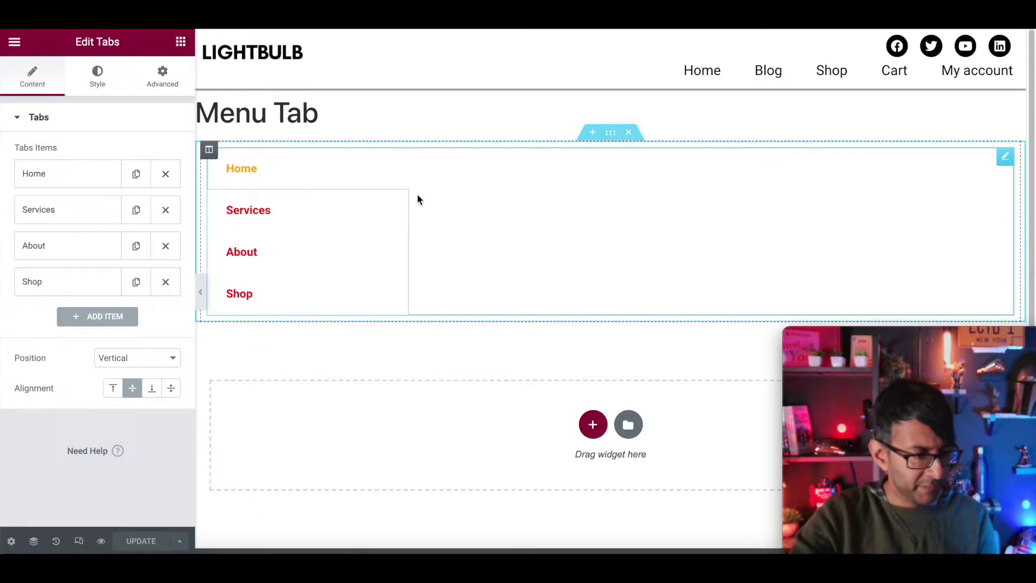
pyautogui.click(102, 209)
pyautogui.moveTo(99, 434); pyautogui.dragTo(12, 431)
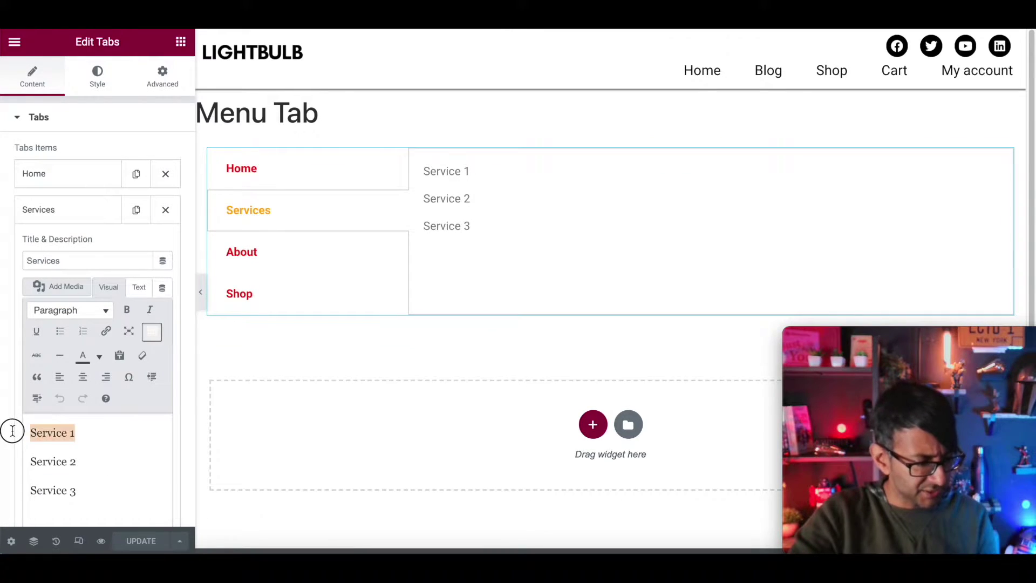
pyautogui.click(106, 330)
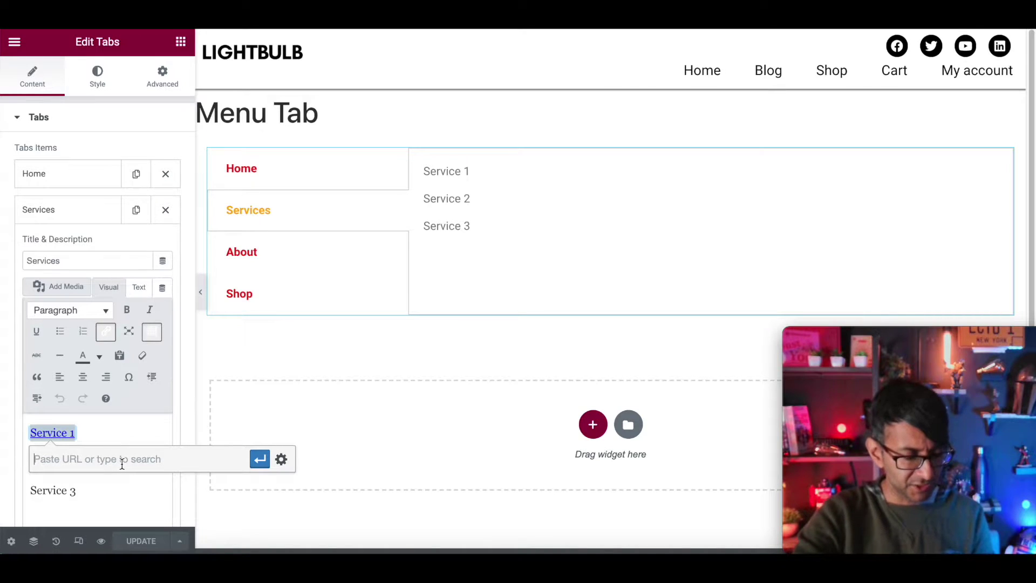
pyautogui.write('ele')
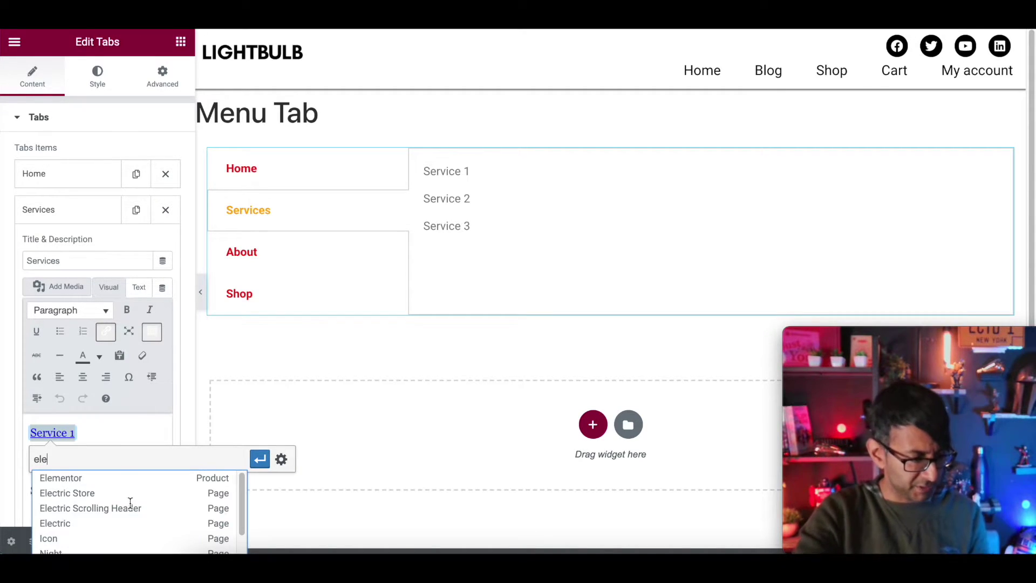
pyautogui.click(56, 521)
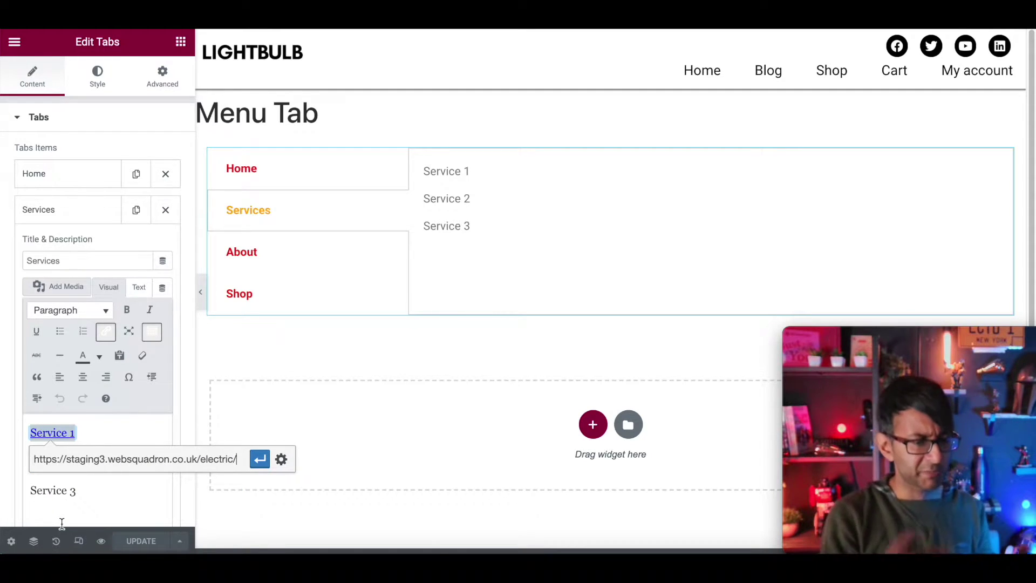
pyautogui.click(260, 458)
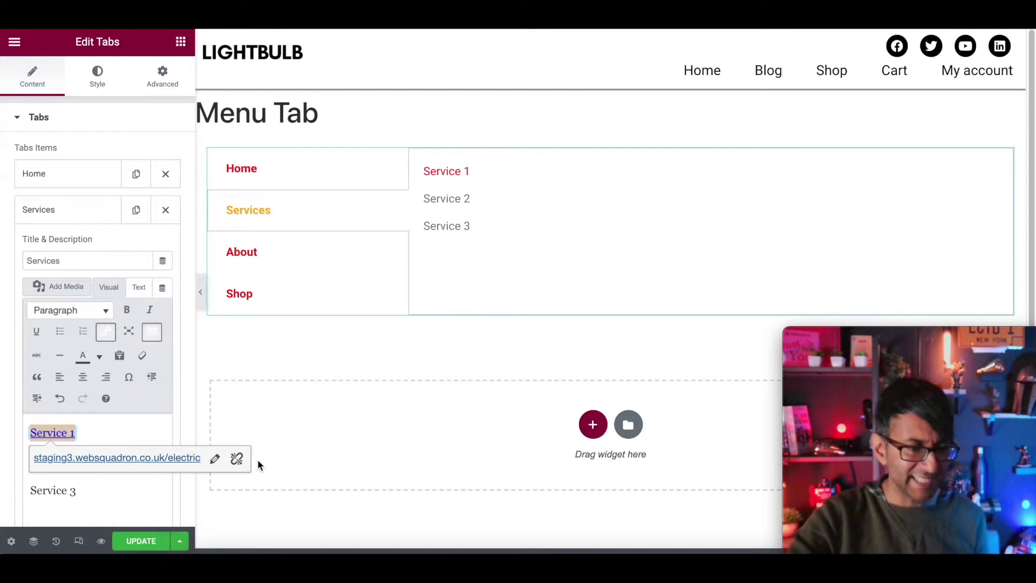
pyautogui.click(99, 490)
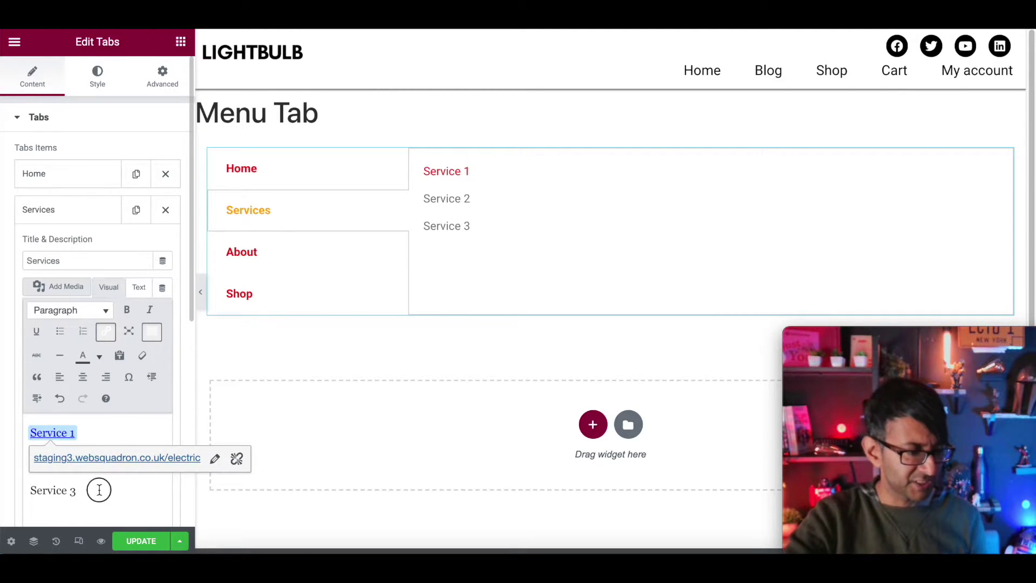
# Set the text colour of all Services tab content to black.
pyautogui.hotkey('ctrl', 'a')
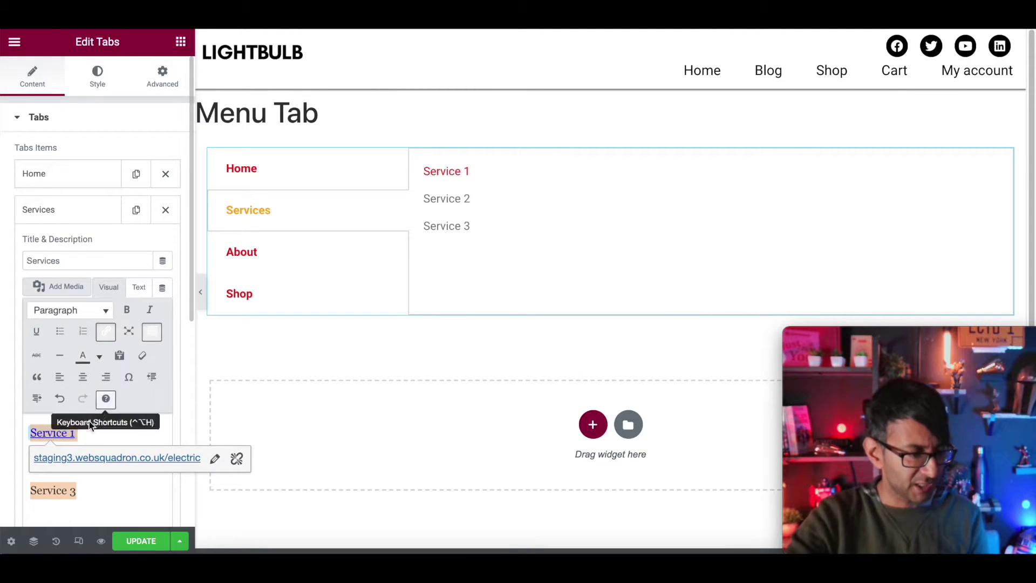
pyautogui.click(93, 500)
pyautogui.hotkey('ctrl', 'a')
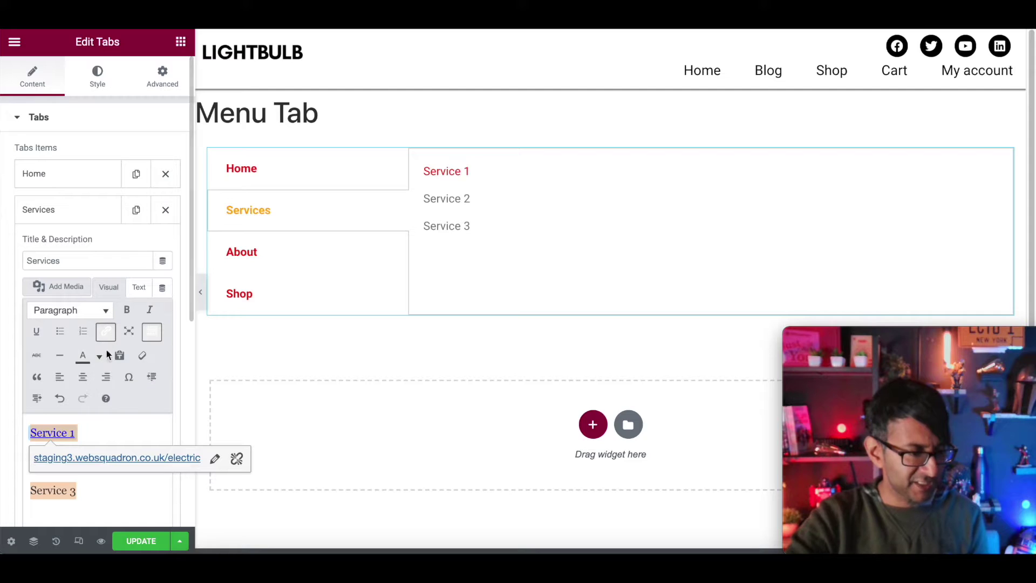
pyautogui.click(100, 357)
pyautogui.click(42, 384)
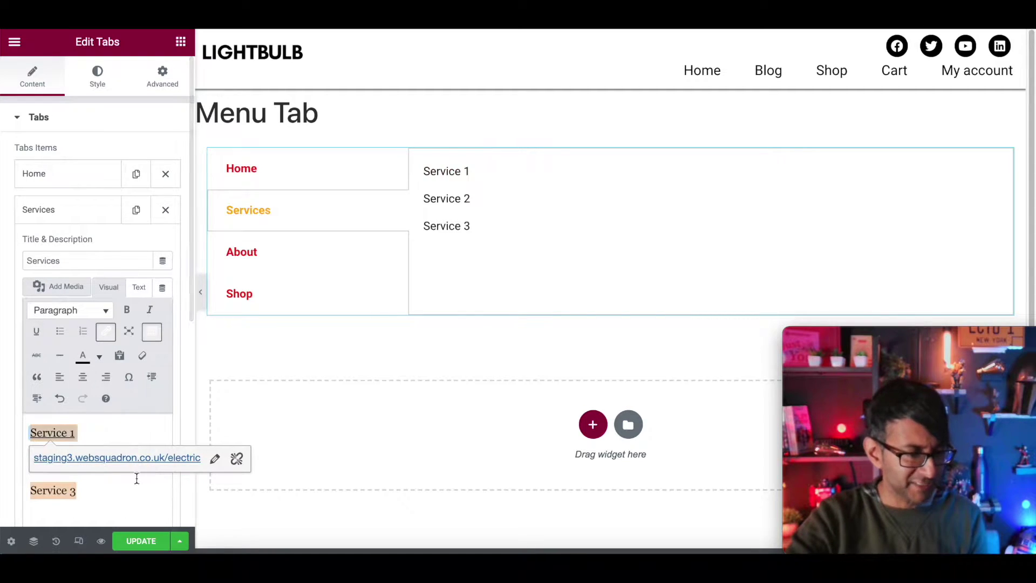
pyautogui.click(135, 496)
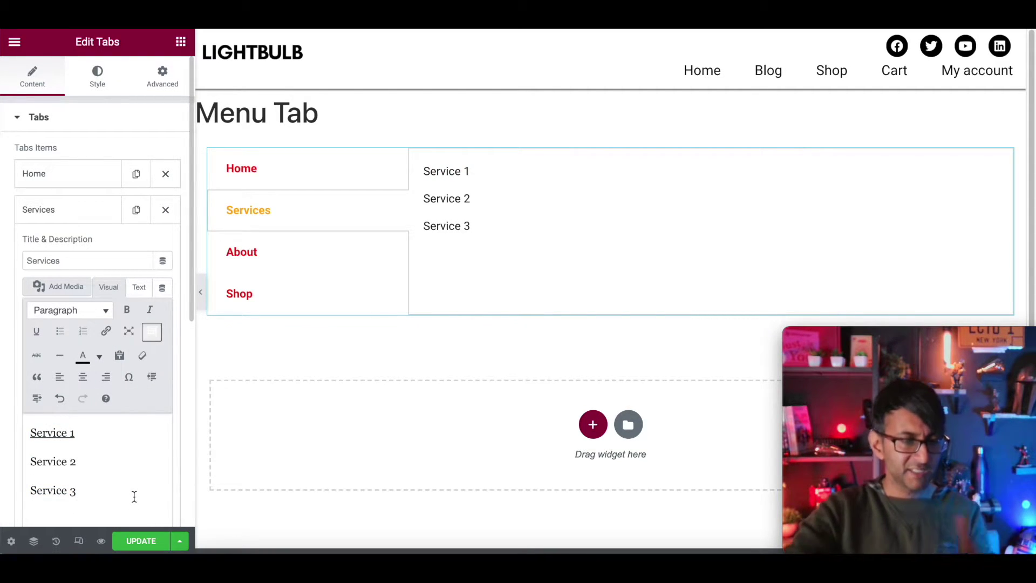
pyautogui.click(103, 86)
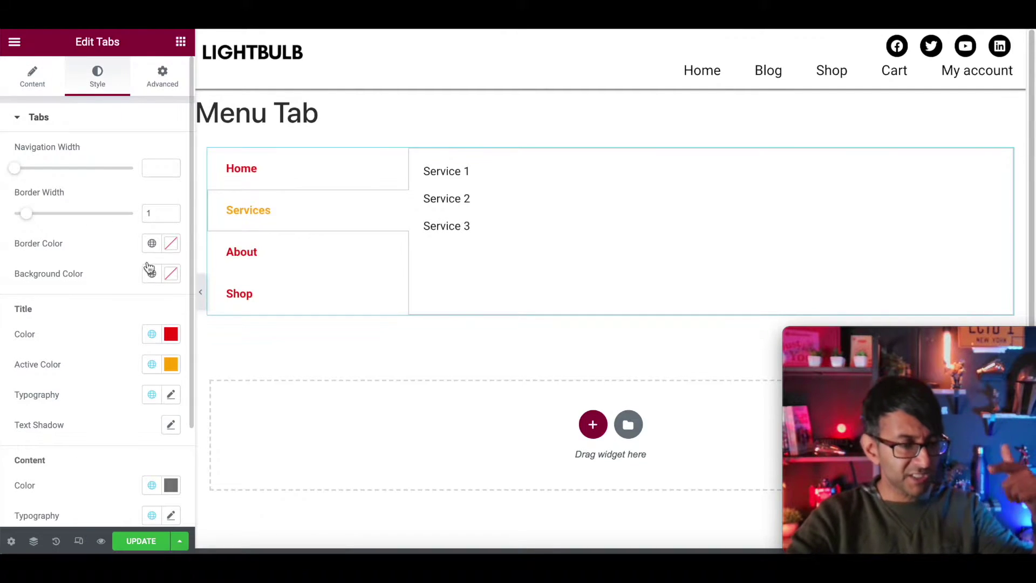
# Set the tab title colour to black and the active title colour to grey.
pyautogui.click(152, 334)
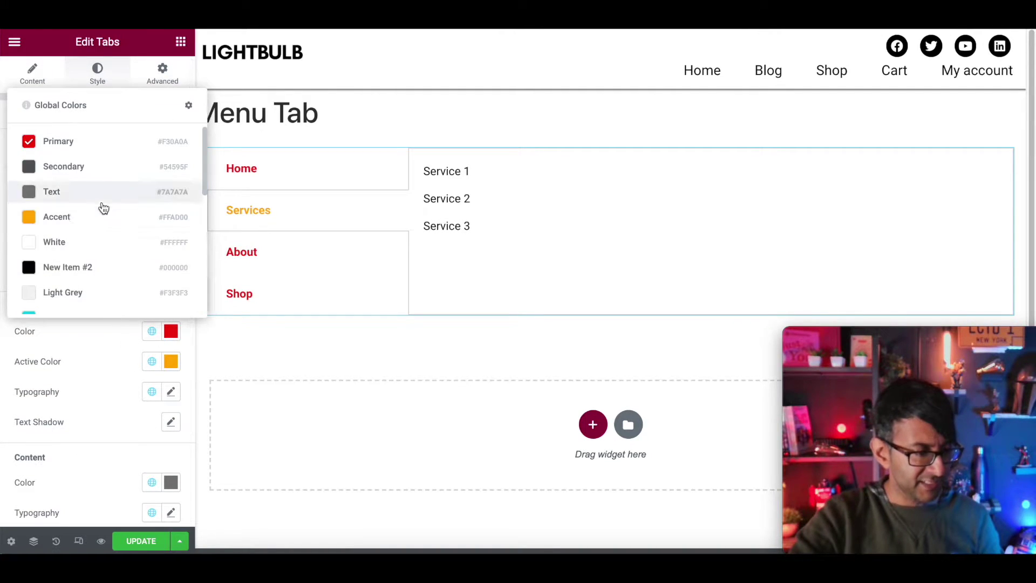
pyautogui.click(107, 267)
pyautogui.click(152, 361)
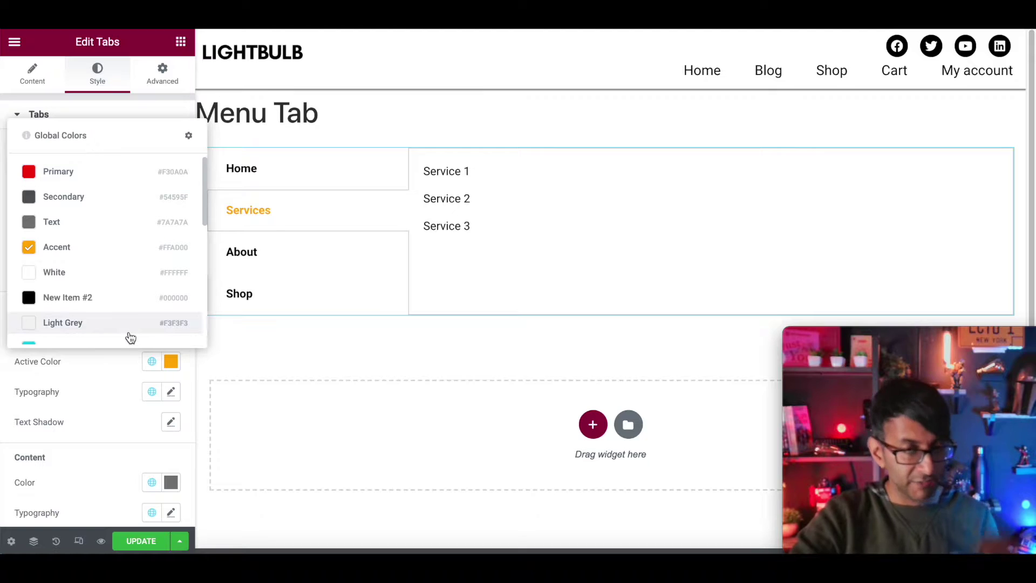
pyautogui.click(102, 226)
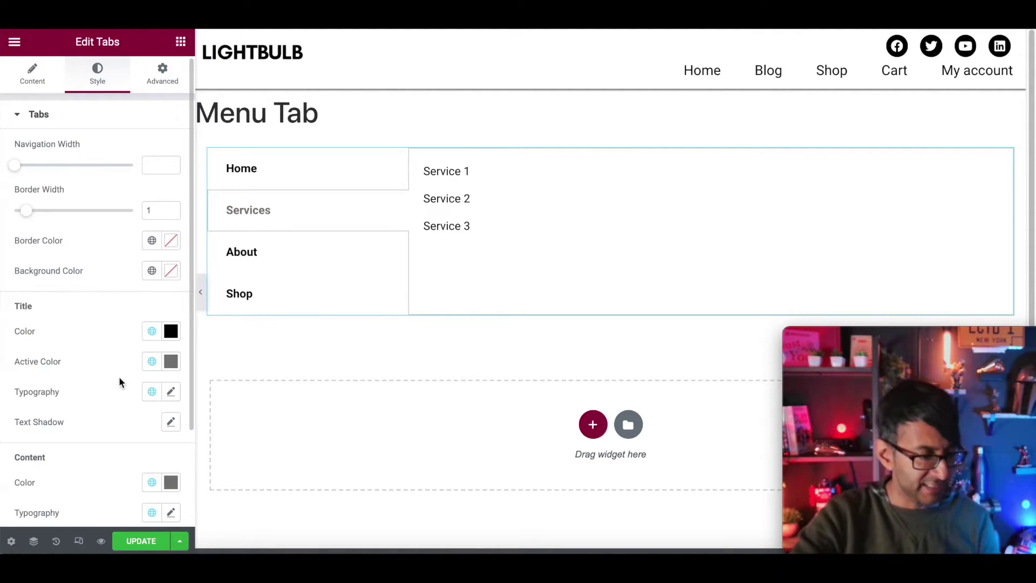
# Set the tab title typography to 1.2 rem size with weight 400.
pyautogui.click(171, 393)
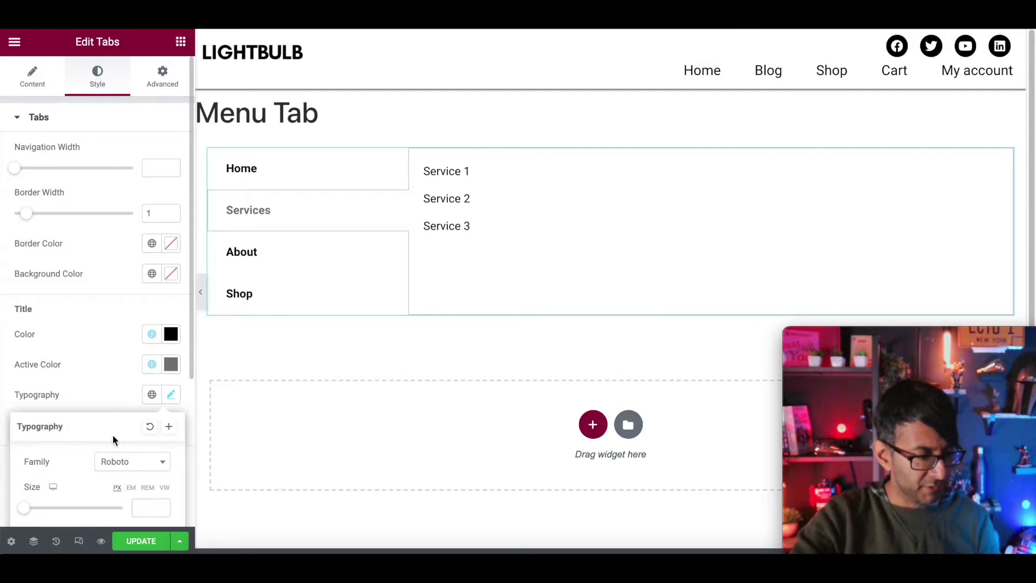
pyautogui.click(148, 487)
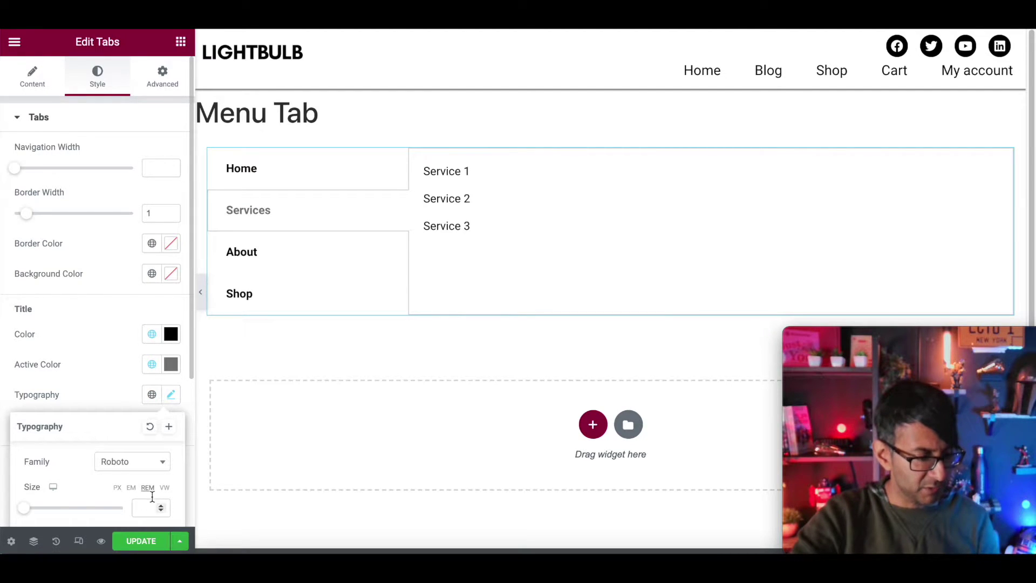
pyautogui.click(192, 360)
pyautogui.scroll(-3, 171, 386)
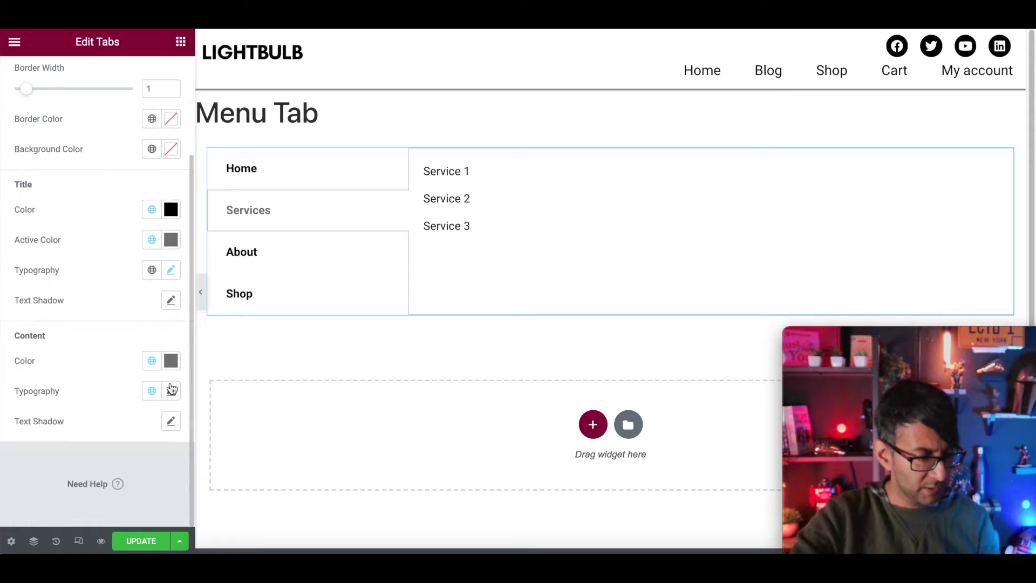
pyautogui.click(172, 270)
pyautogui.click(145, 383)
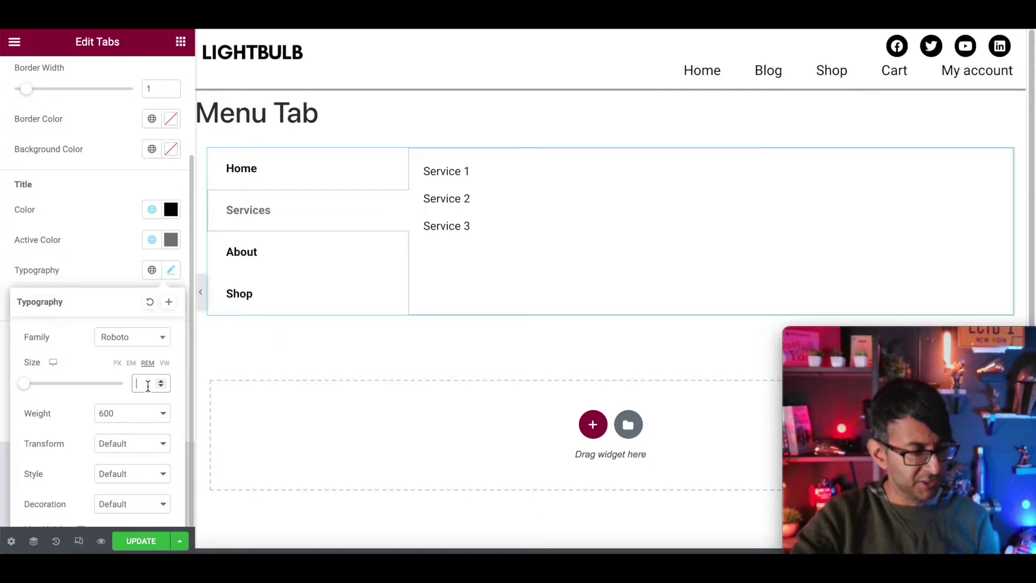
pyautogui.write('.2')
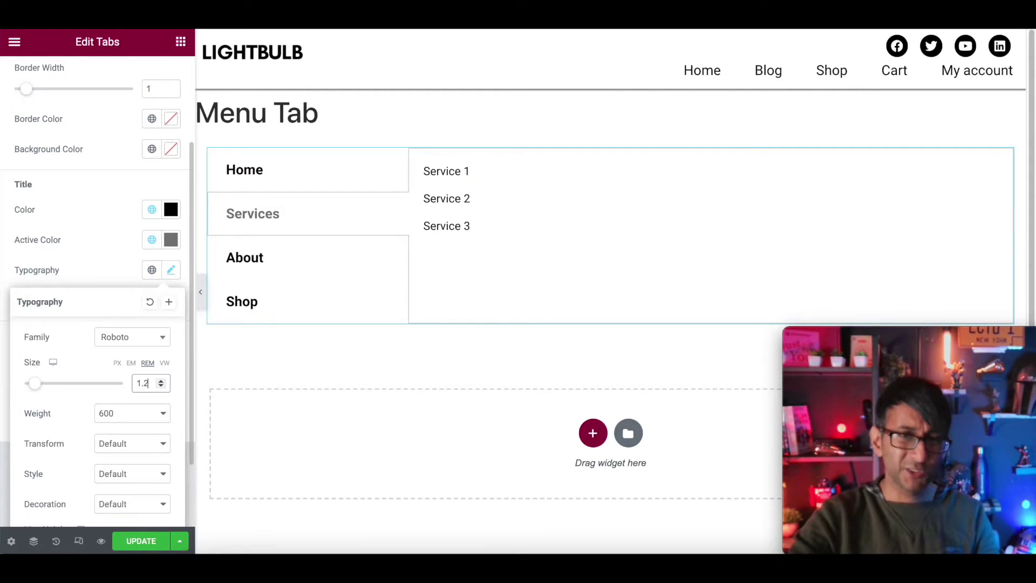
pyautogui.click(143, 416)
pyautogui.click(120, 309)
pyautogui.click(77, 262)
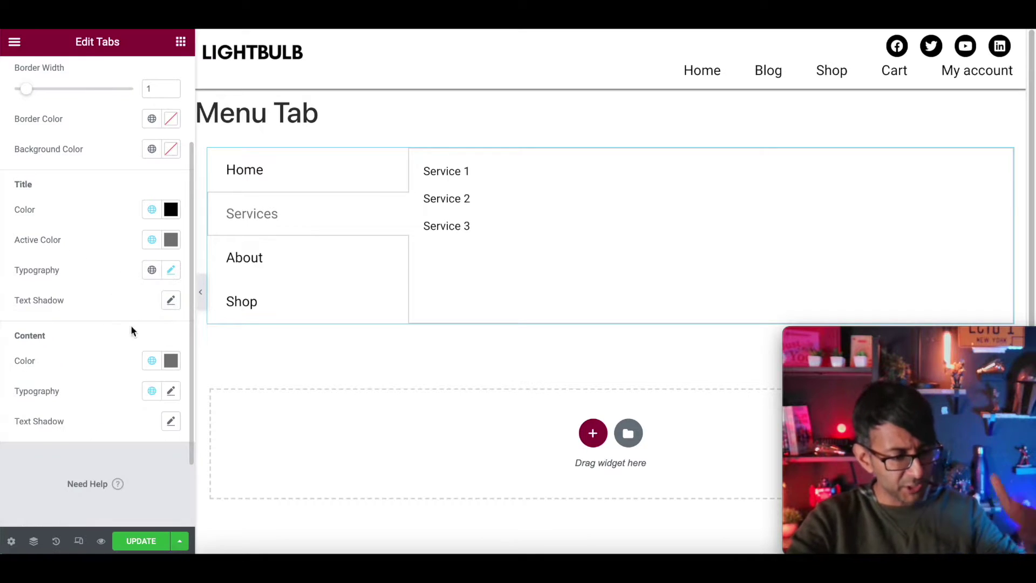
pyautogui.click(171, 391)
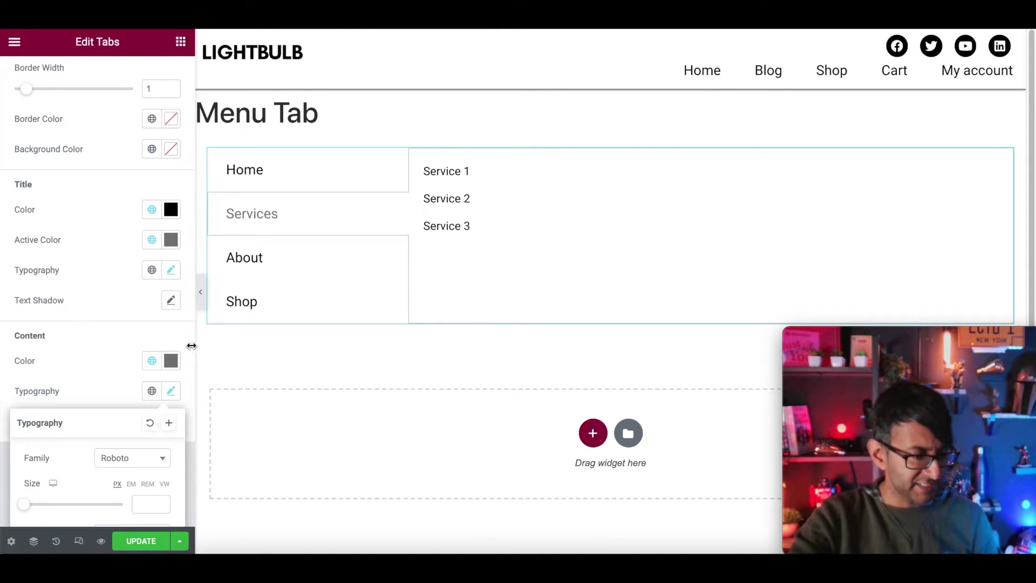
# Set the tab content typography size to 1.2 rem and update the page.
pyautogui.scroll(-4, 183, 336)
pyautogui.click(151, 280)
pyautogui.click(146, 294)
pyautogui.write('1')
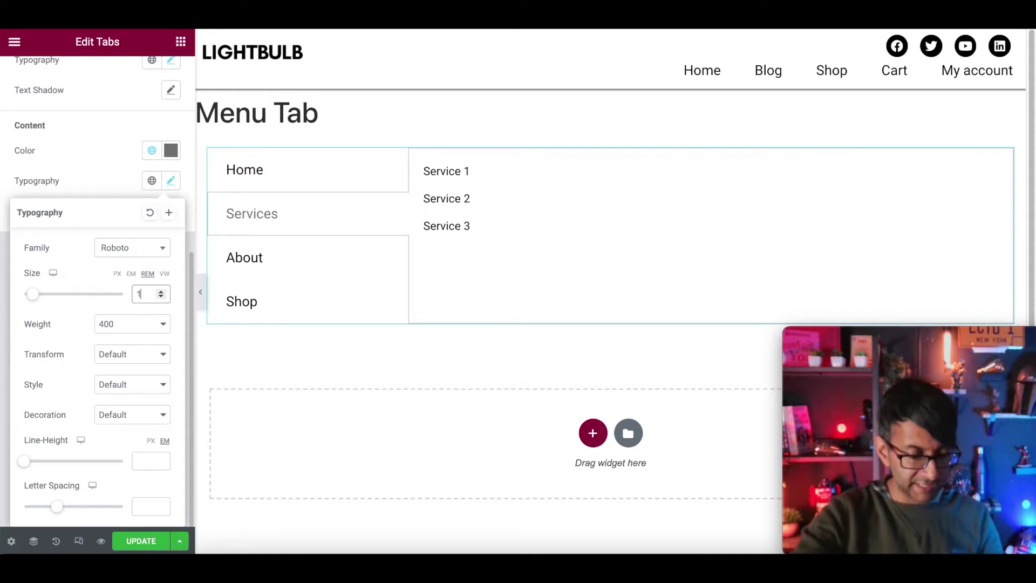
pyautogui.write('.2')
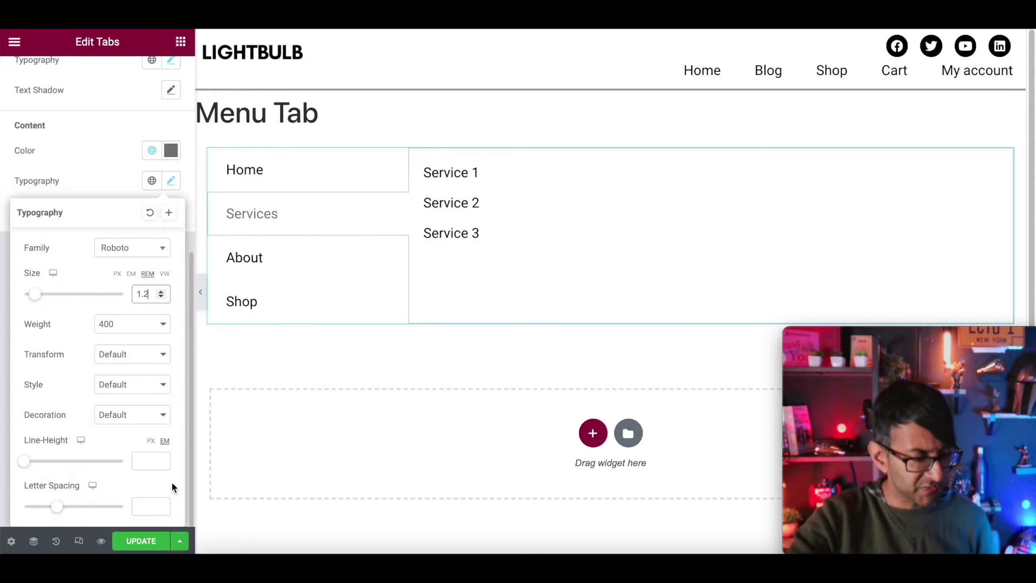
pyautogui.click(145, 540)
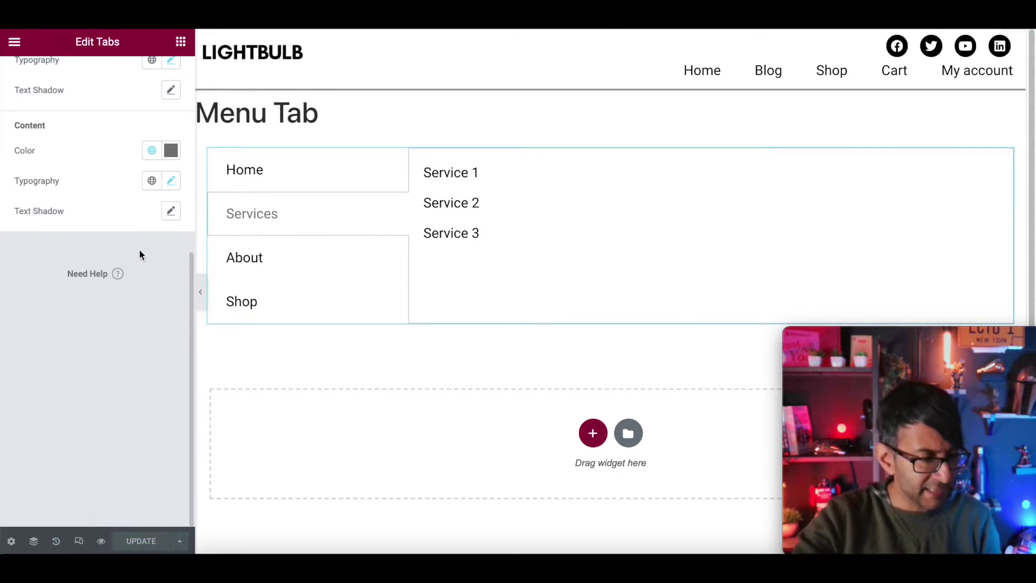
# Set the tab border width to 0 and navigation width to 15, then update.
pyautogui.scroll(6, 151, 264)
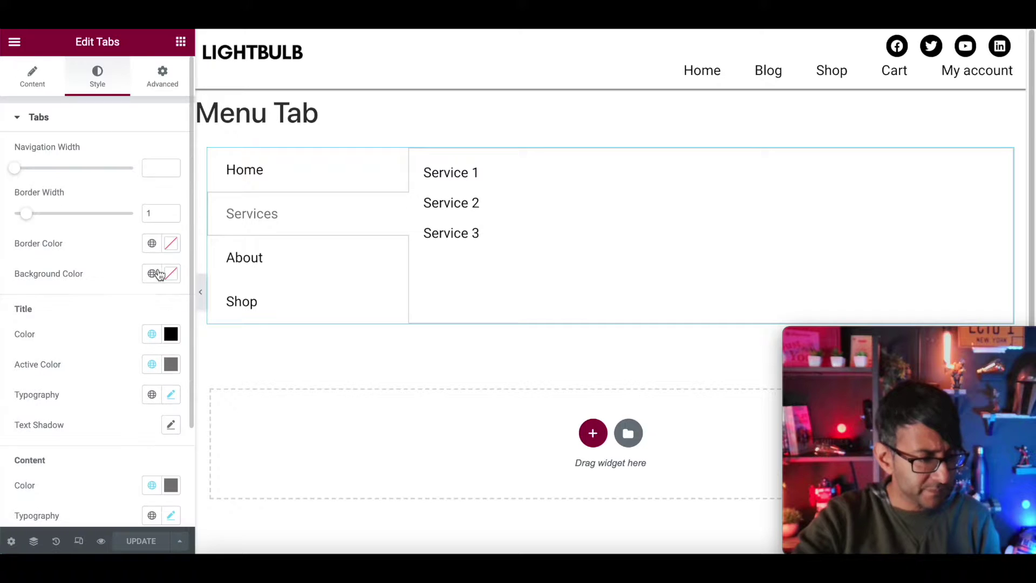
pyautogui.doubleClick(152, 213)
pyautogui.write('0')
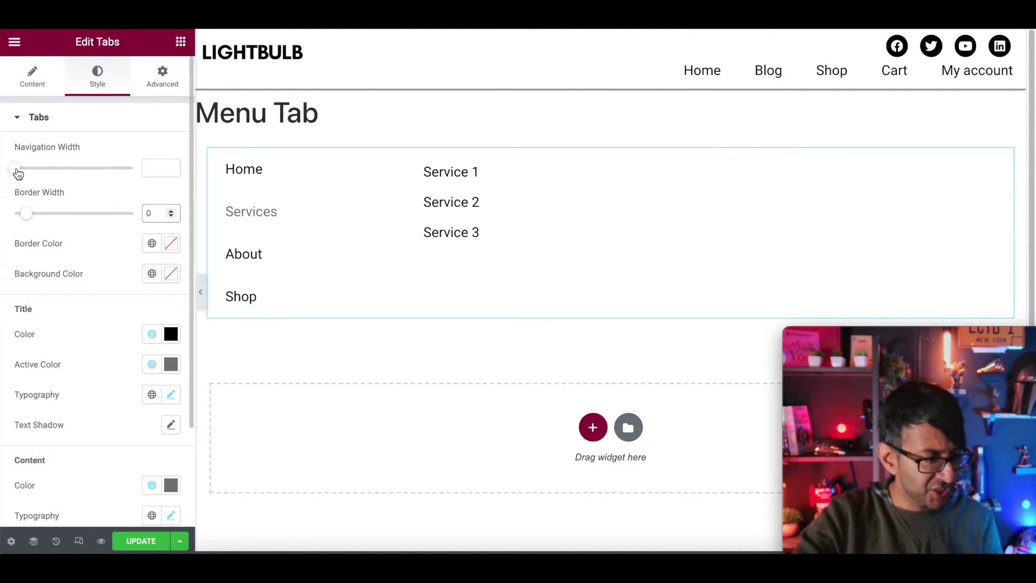
pyautogui.moveTo(18, 171); pyautogui.dragTo(30, 177)
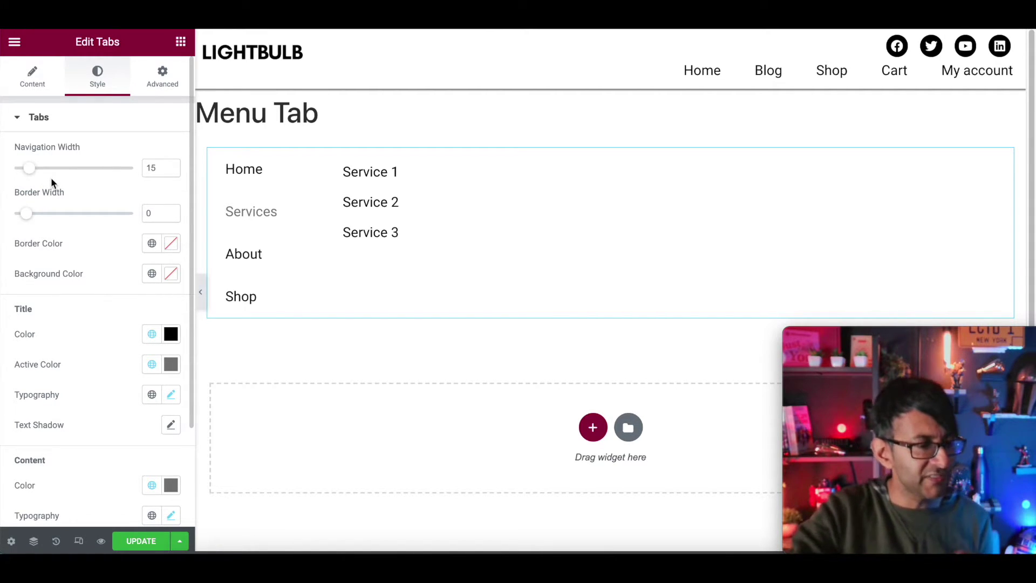
pyautogui.click(141, 547)
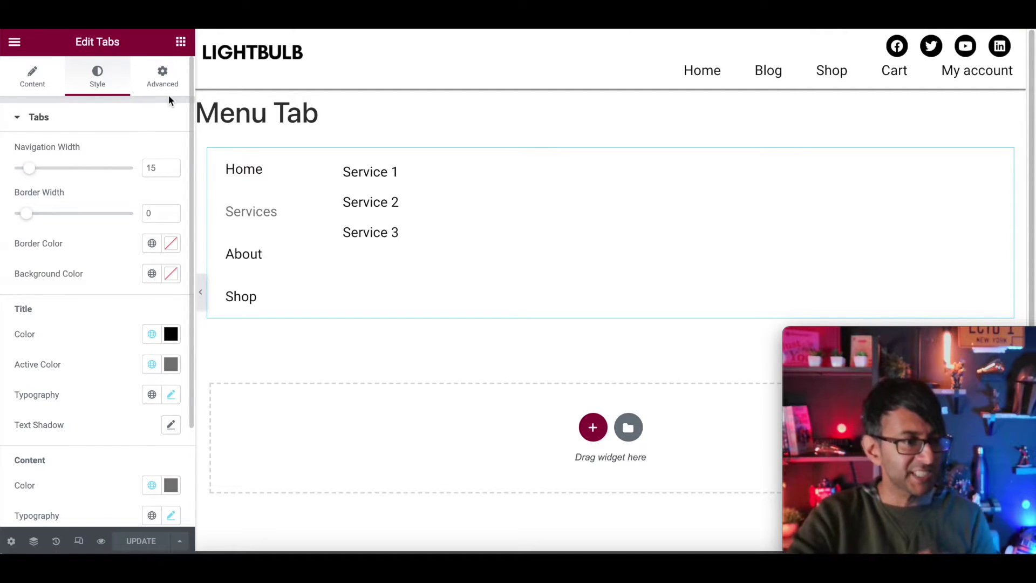
# Try alternate margin-left and margin-top values in the tabs widget's Custom CSS, keeping 230px top and -163px left.
pyautogui.click(164, 81)
pyautogui.scroll(-5, 104, 352)
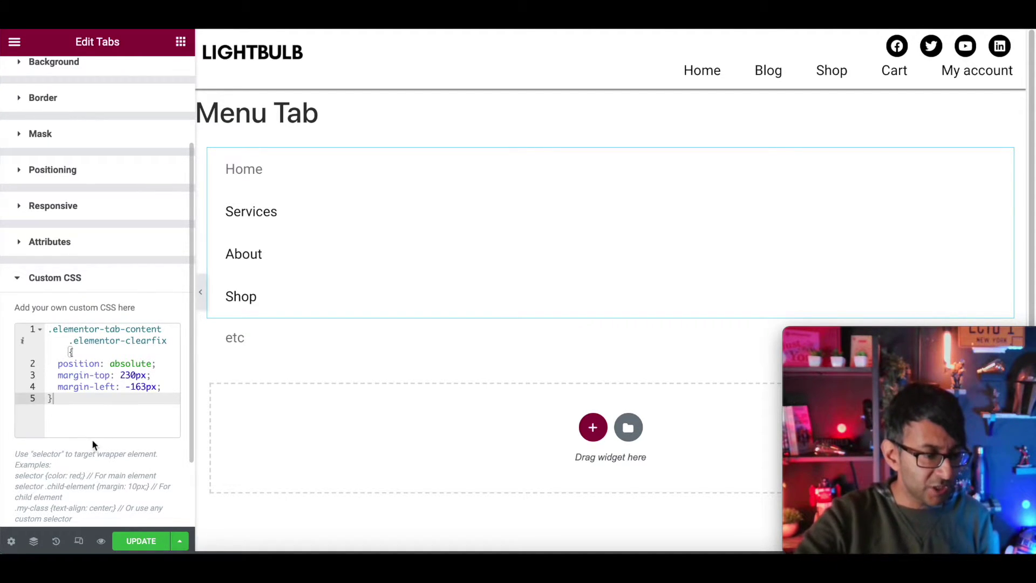
pyautogui.click(147, 387)
pyautogui.press('BackSpace')
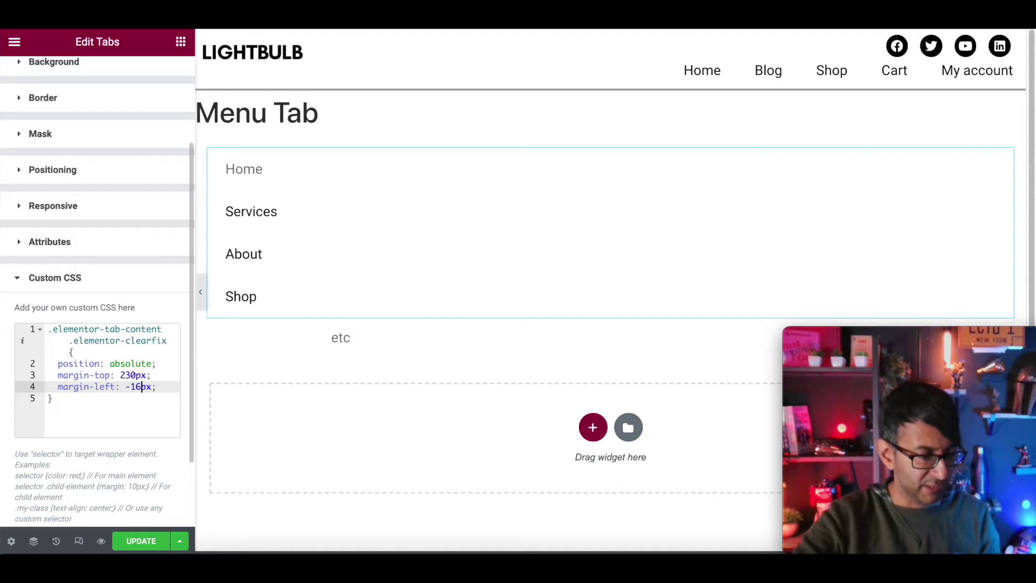
pyautogui.write('3')
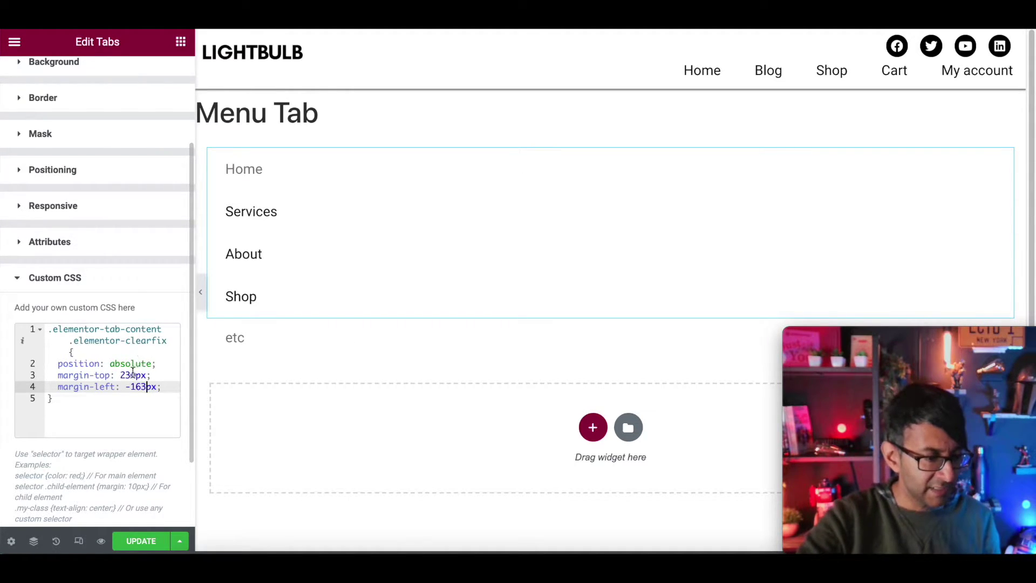
pyautogui.click(129, 376)
pyautogui.press('BackSpace')
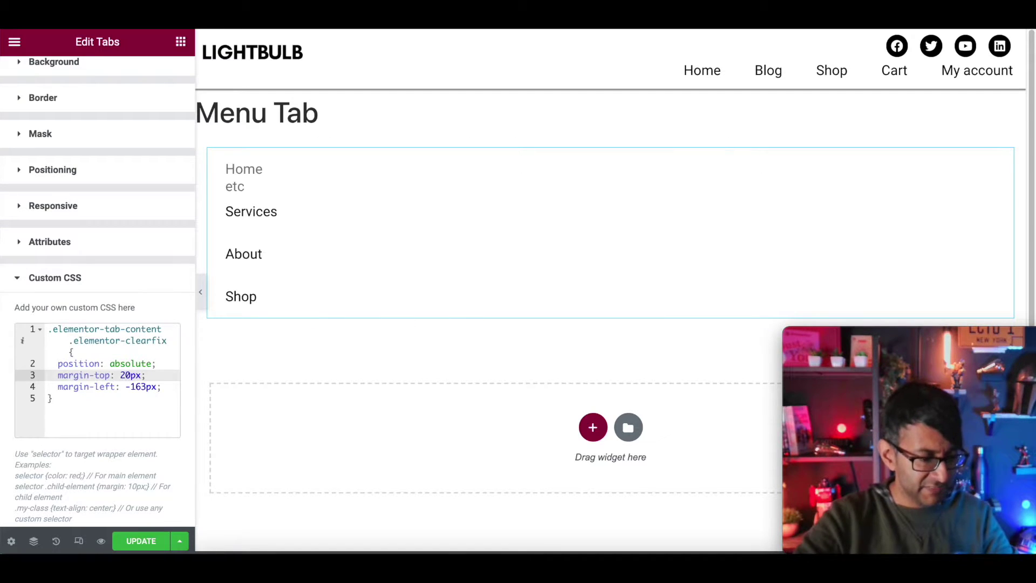
pyautogui.write('3')
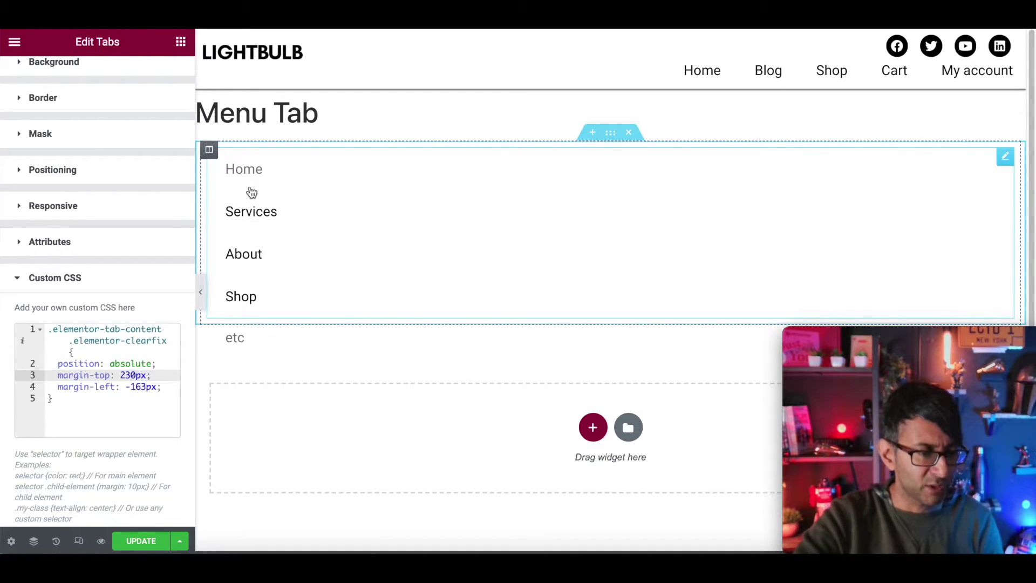
pyautogui.scroll(3, 102, 135)
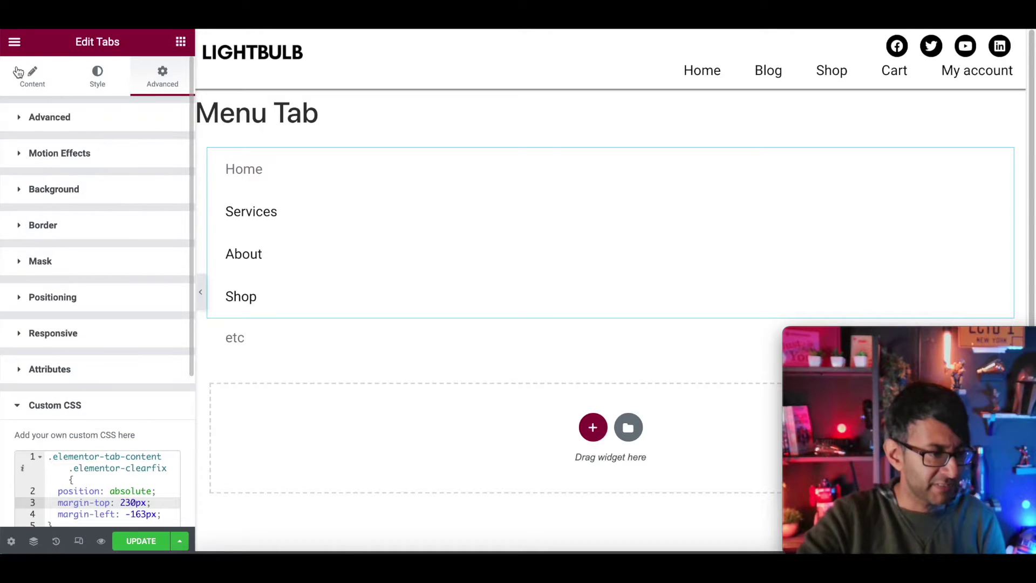
# Delete the 'etc' placeholder from the Home tab's content.
pyautogui.click(28, 79)
pyautogui.click(85, 180)
pyautogui.moveTo(53, 397); pyautogui.dragTo(5, 382)
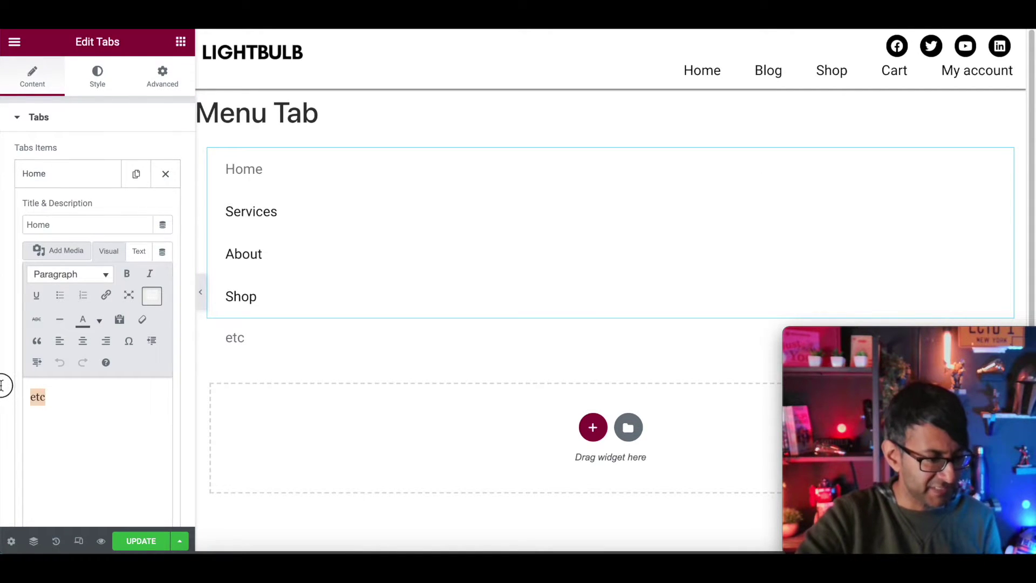
pyautogui.press('Delete')
pyautogui.click(69, 173)
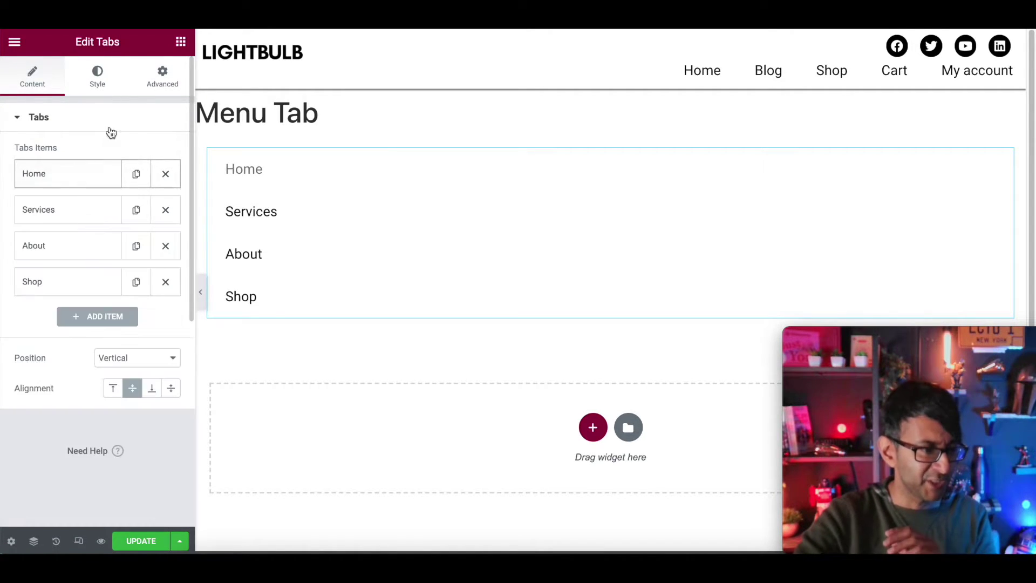
# Preview each tab, confirming Home is empty while Services, About and Shop show their items.
pyautogui.click(250, 213)
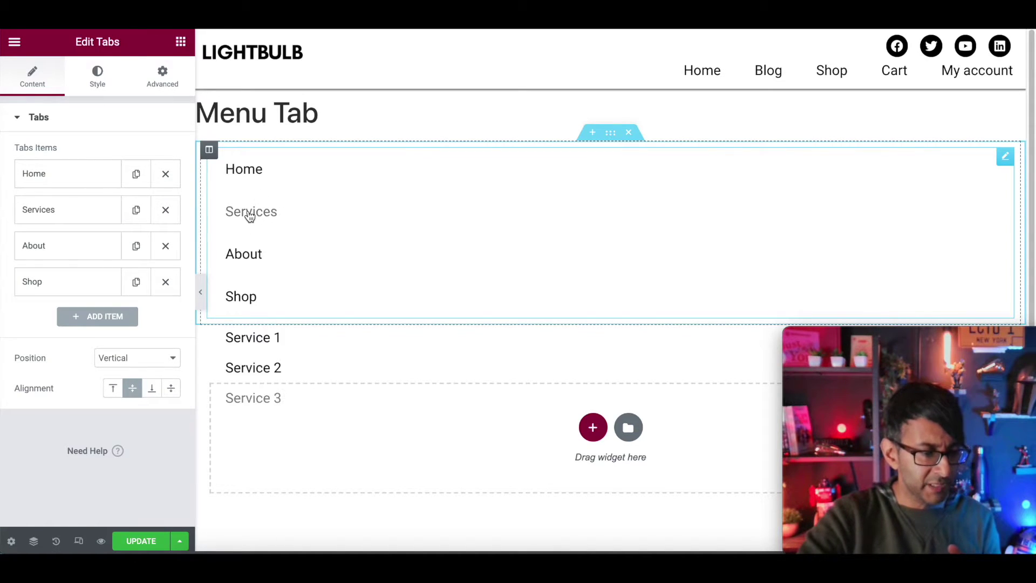
pyautogui.click(249, 257)
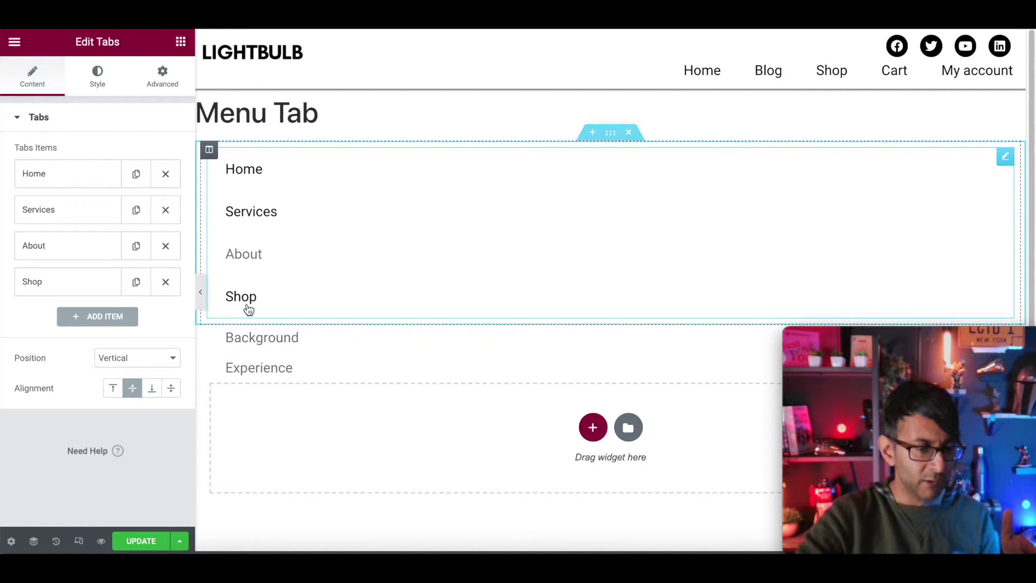
pyautogui.click(249, 305)
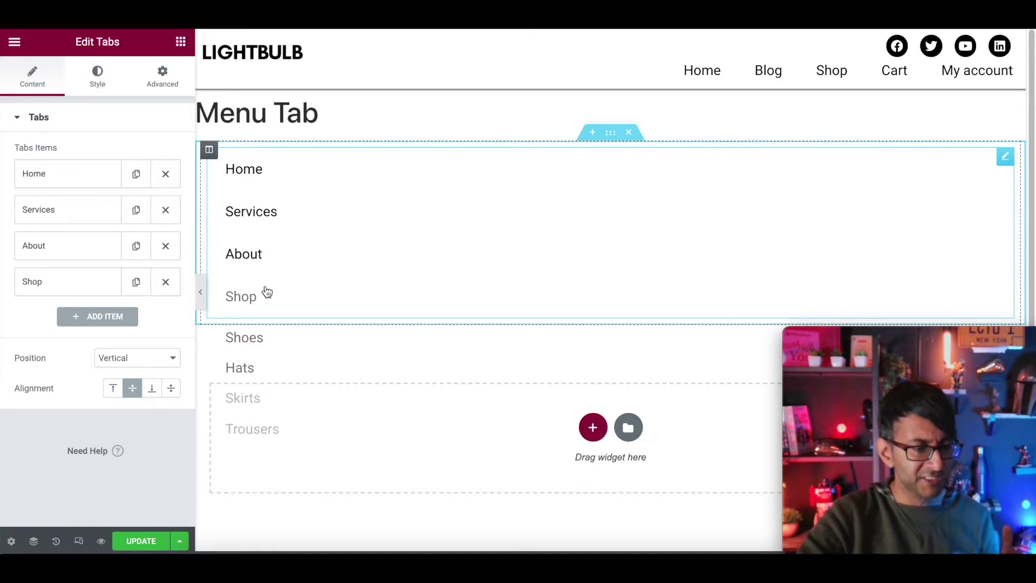
pyautogui.click(261, 214)
pyautogui.click(249, 255)
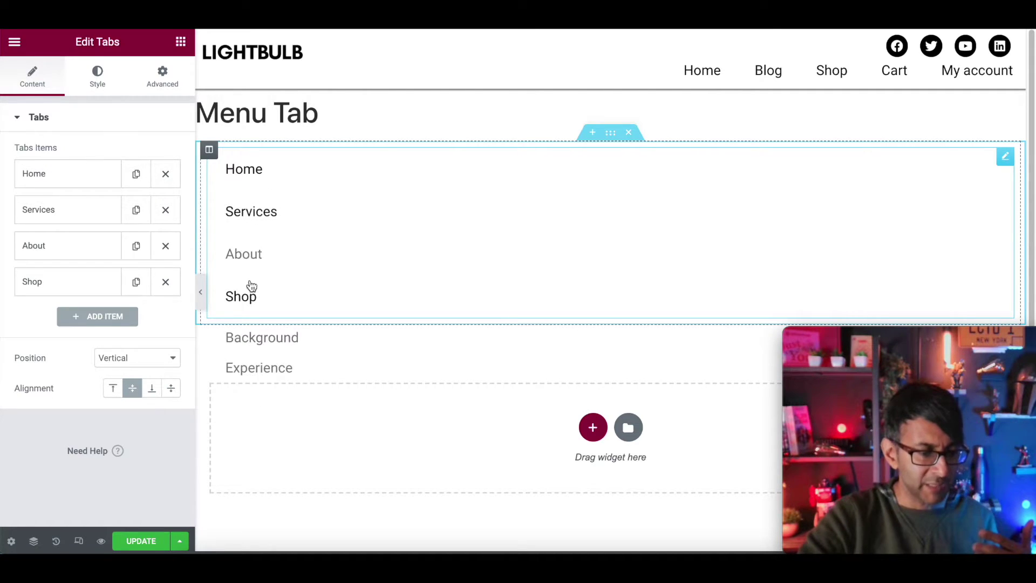
pyautogui.click(249, 300)
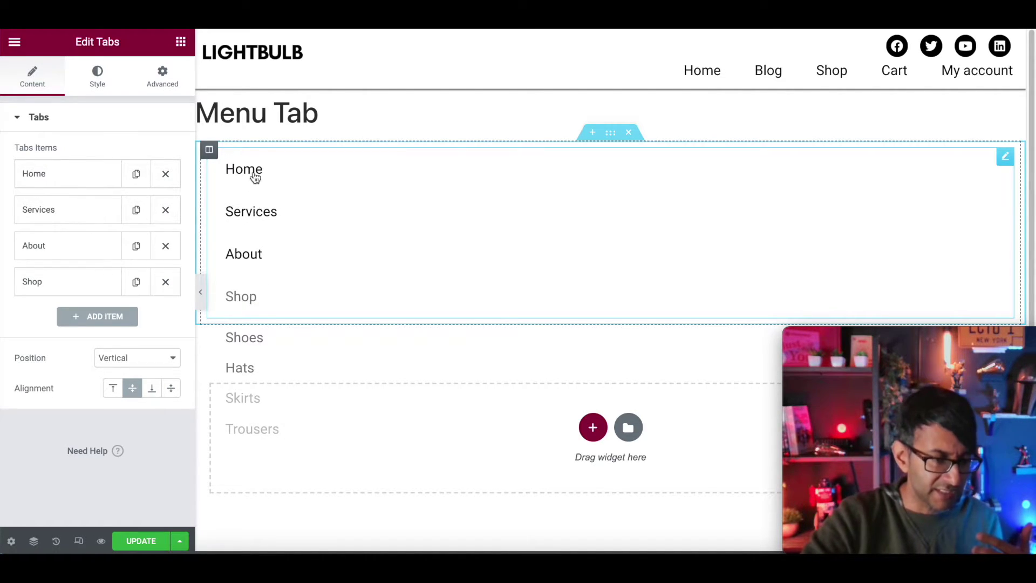
pyautogui.click(254, 174)
pyautogui.click(258, 211)
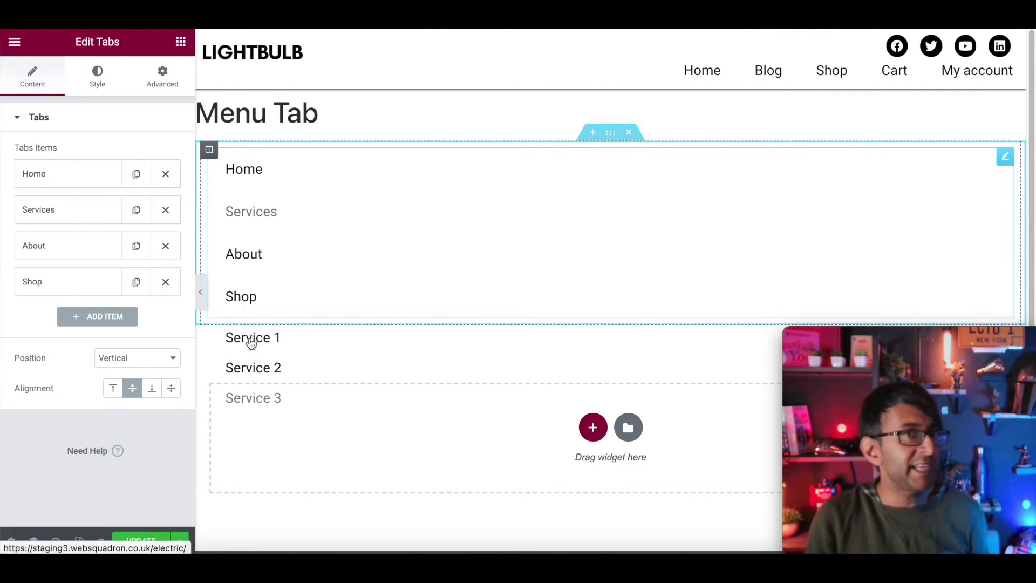
pyautogui.click(260, 170)
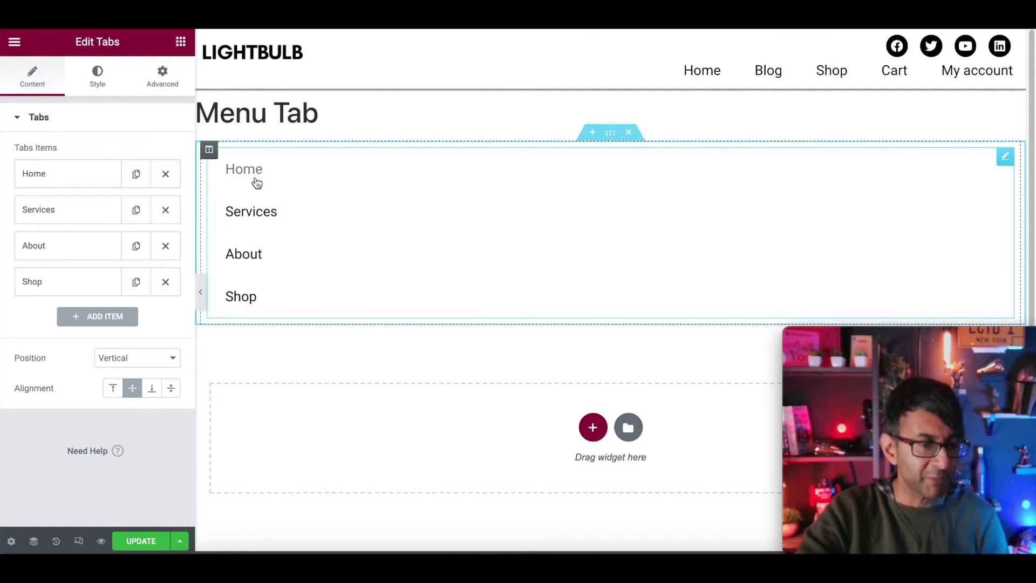
pyautogui.click(259, 213)
pyautogui.click(175, 83)
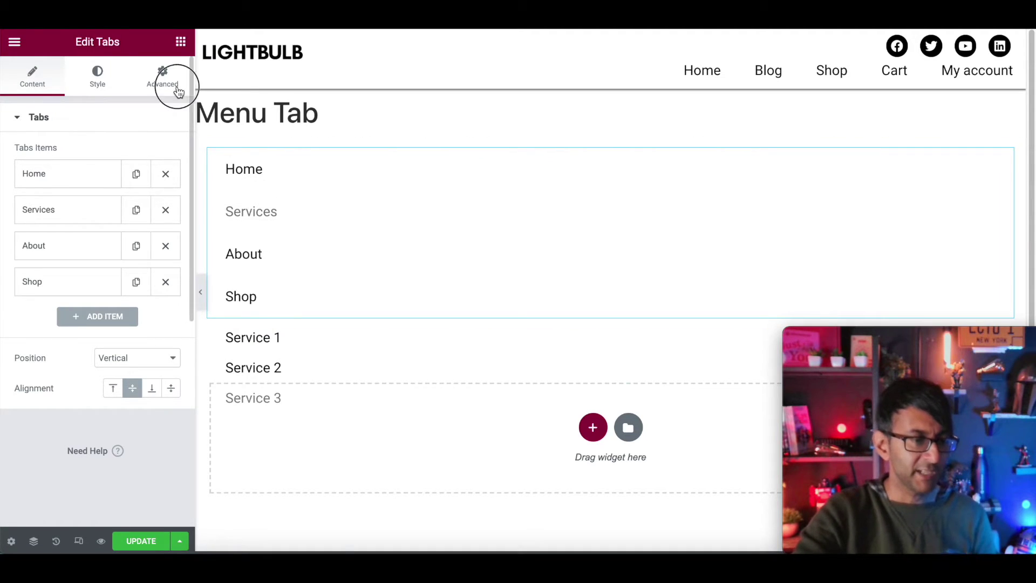
pyautogui.scroll(-4, 111, 442)
# Change the tab content's custom CSS margin-top to 250px.
pyautogui.click(119, 420)
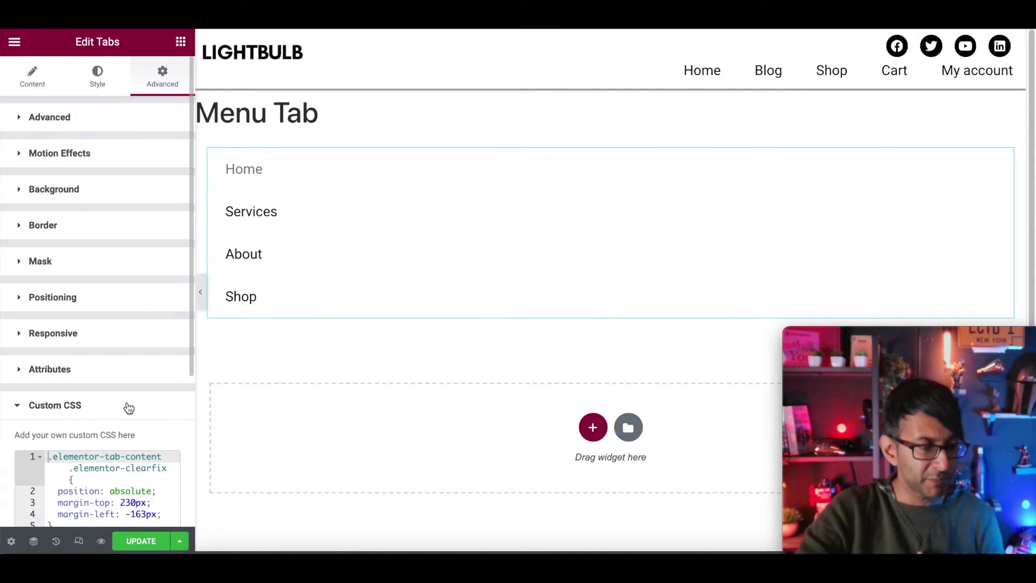
pyautogui.scroll(-1, 133, 471)
pyautogui.click(138, 478)
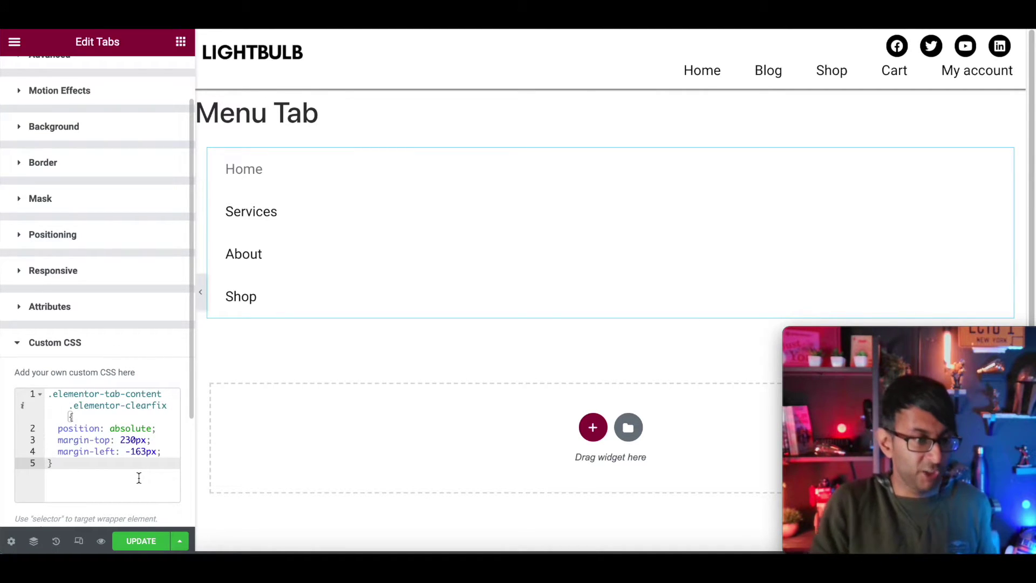
pyautogui.click(134, 440)
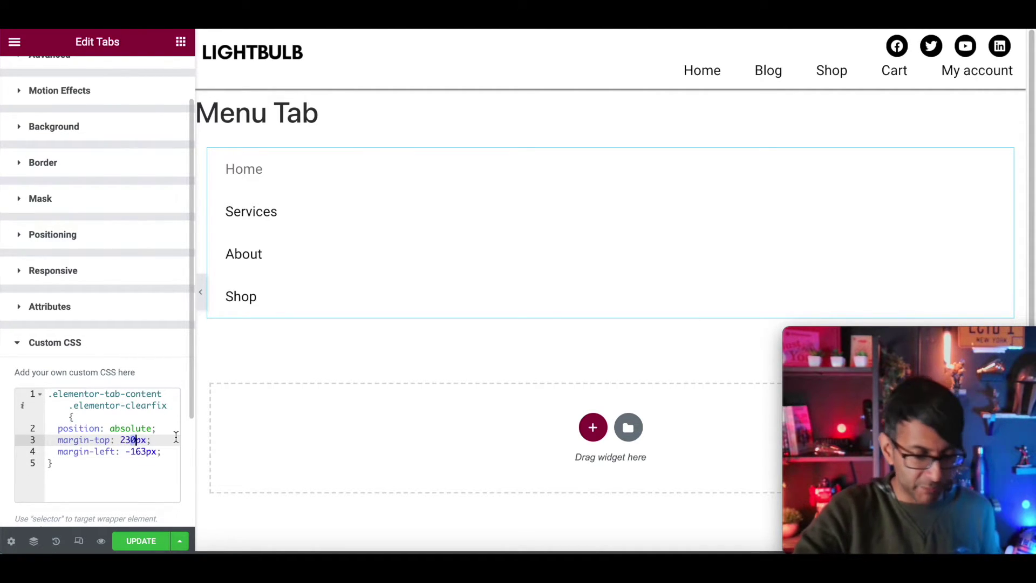
pyautogui.press('BackSpace')
pyautogui.write('5')
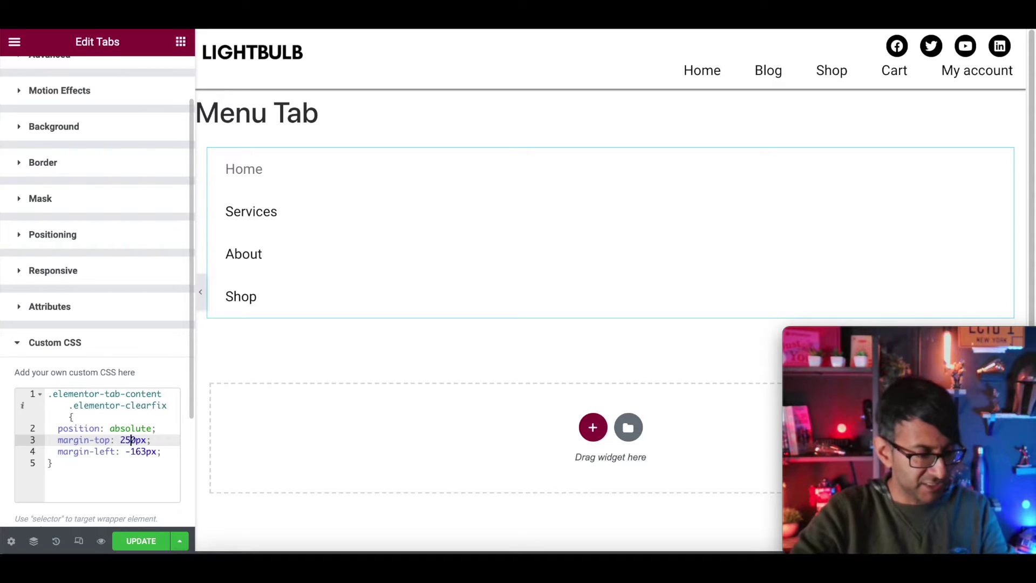
# Preview the Services, About, Shop and Home tabs, then save the Menu Tab template.
pyautogui.click(251, 214)
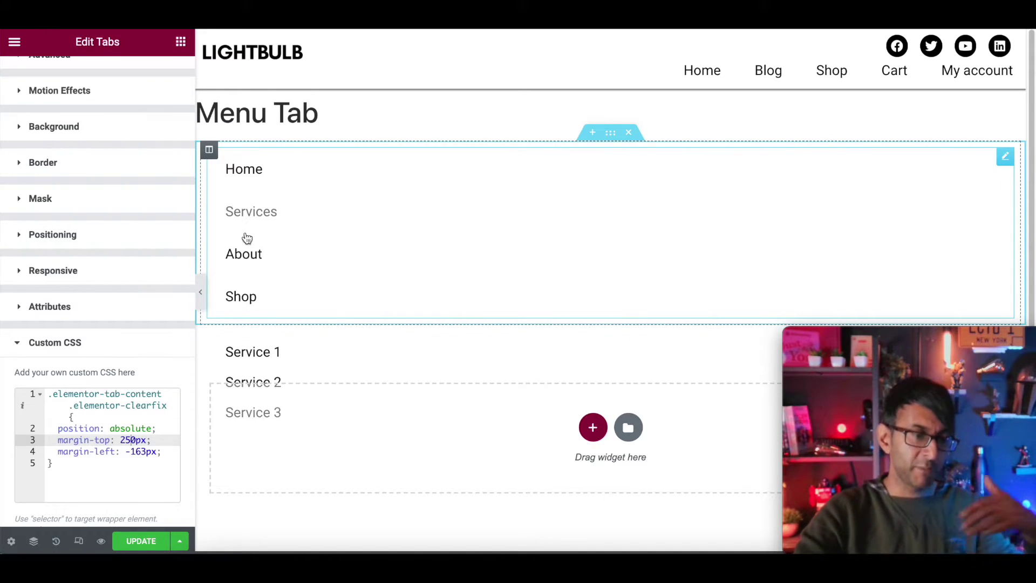
pyautogui.click(249, 267)
pyautogui.click(244, 295)
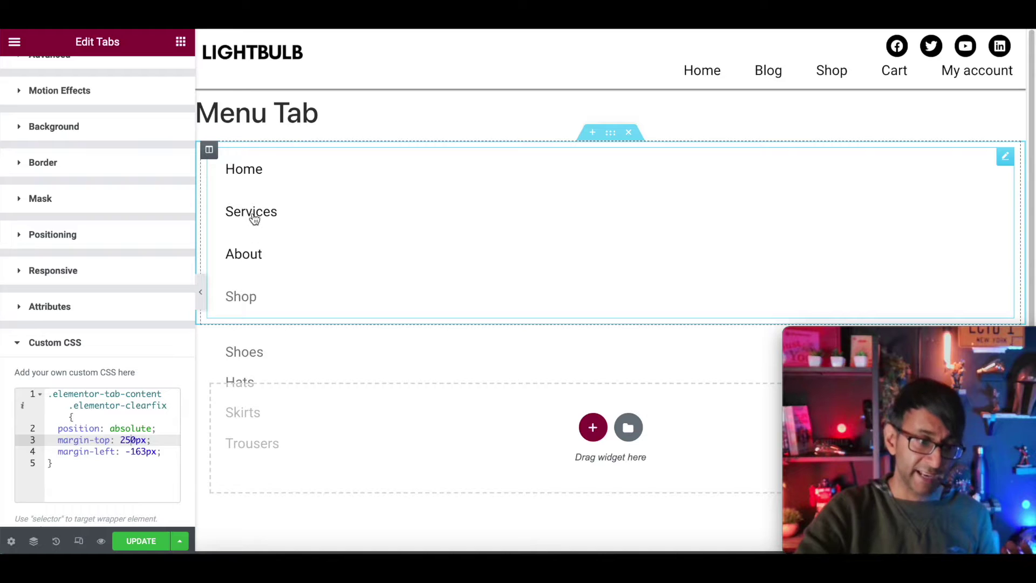
pyautogui.click(253, 172)
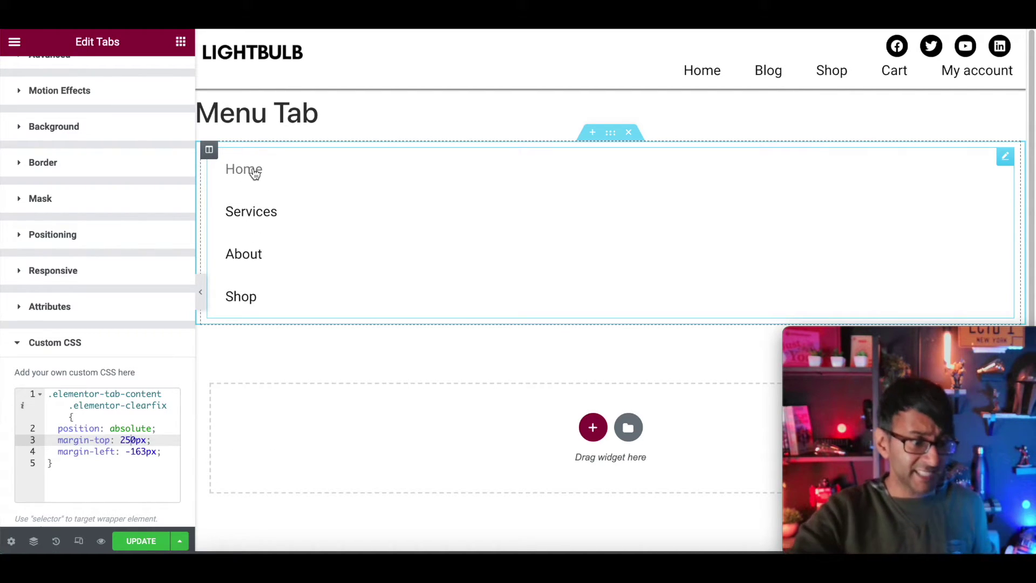
pyautogui.click(150, 544)
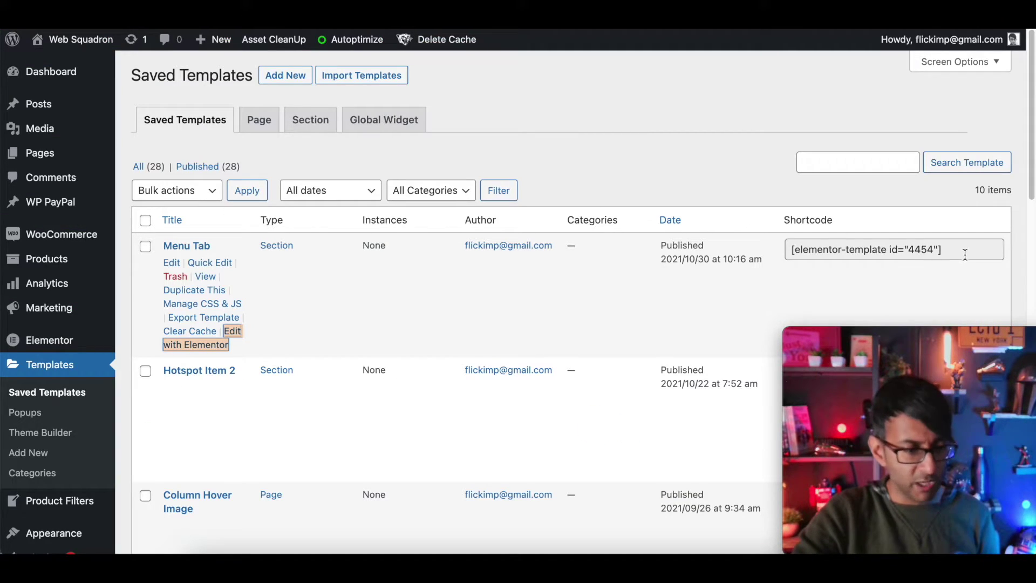
# Copy the Menu Tab shortcode and create a new Popup template named PopTab.
pyautogui.moveTo(965, 255); pyautogui.dragTo(781, 256)
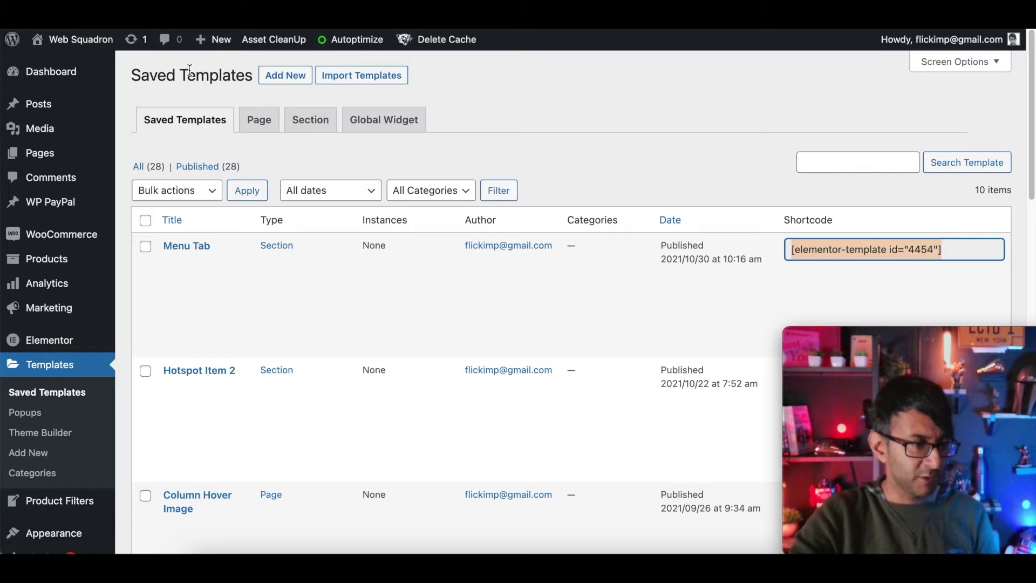
pyautogui.click(285, 75)
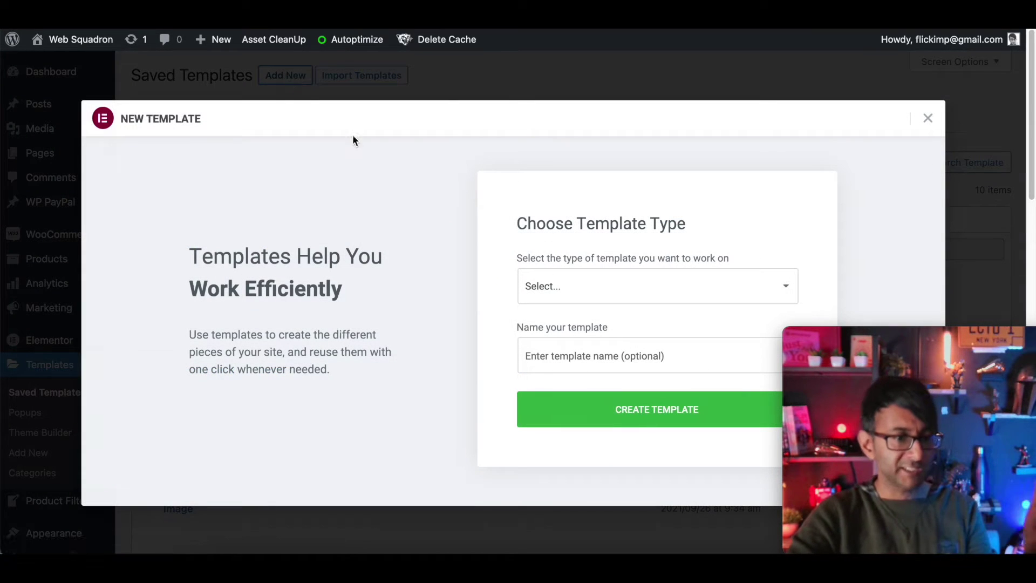
pyautogui.click(596, 290)
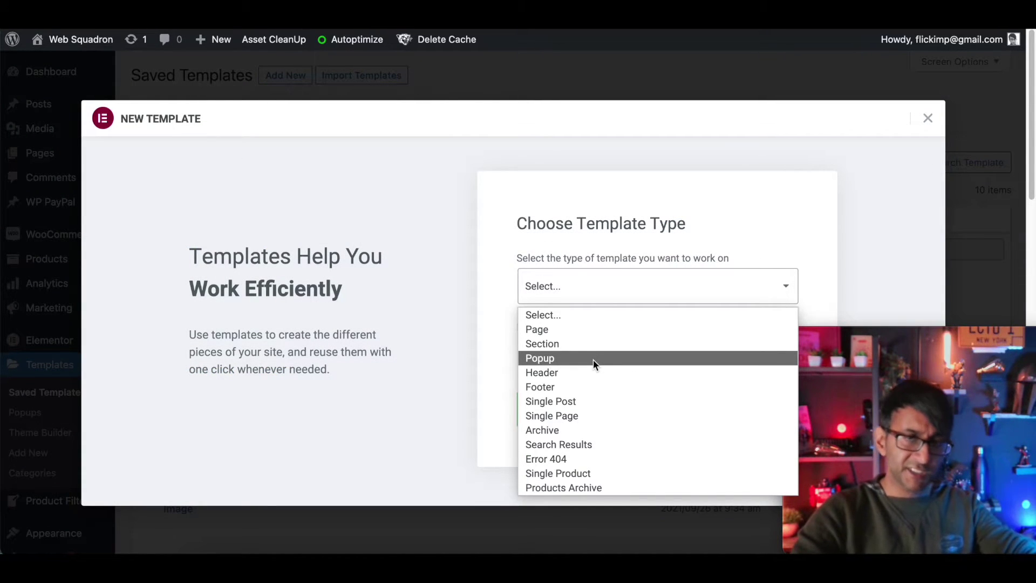
pyautogui.click(594, 359)
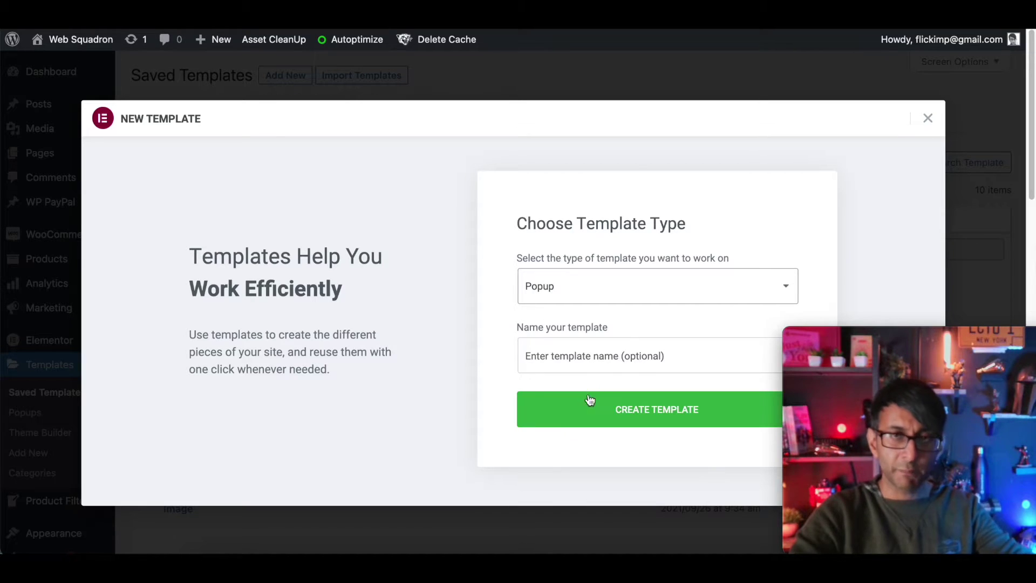
pyautogui.click(615, 353)
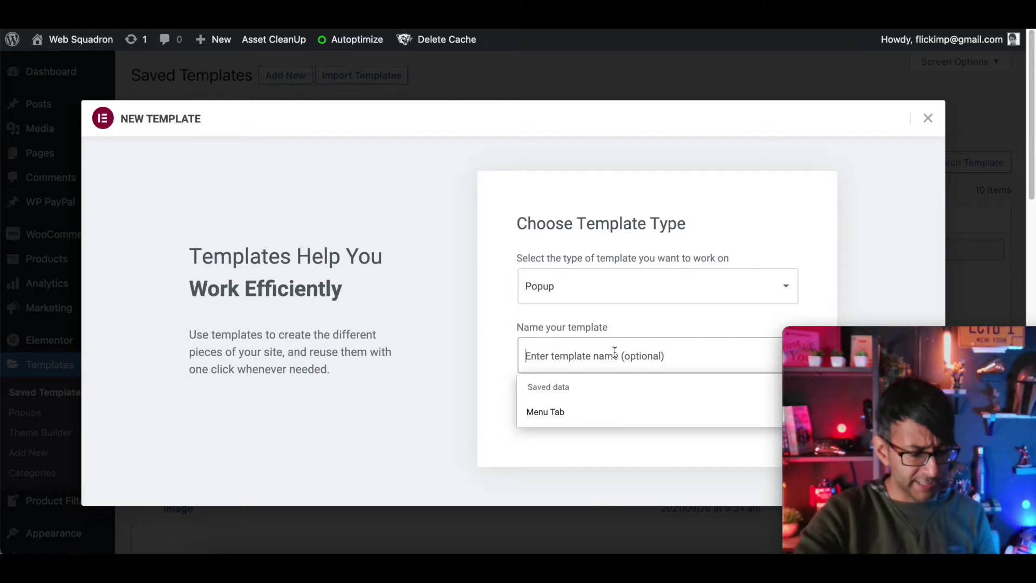
pyautogui.write('PopTab')
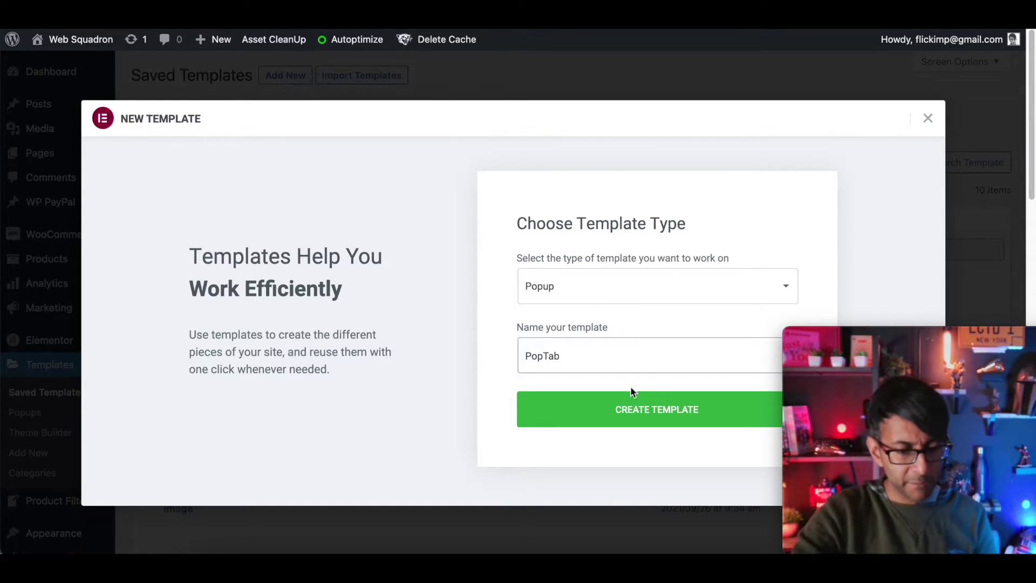
pyautogui.click(645, 410)
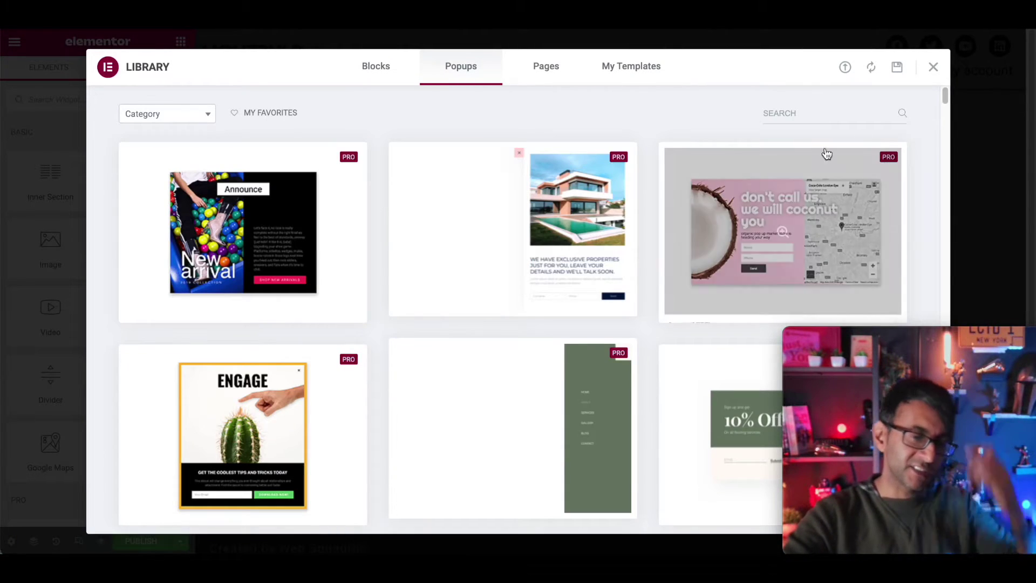
# Add a one-column Boxed section 400 wide with no column gap to the blank popup.
pyautogui.click(933, 66)
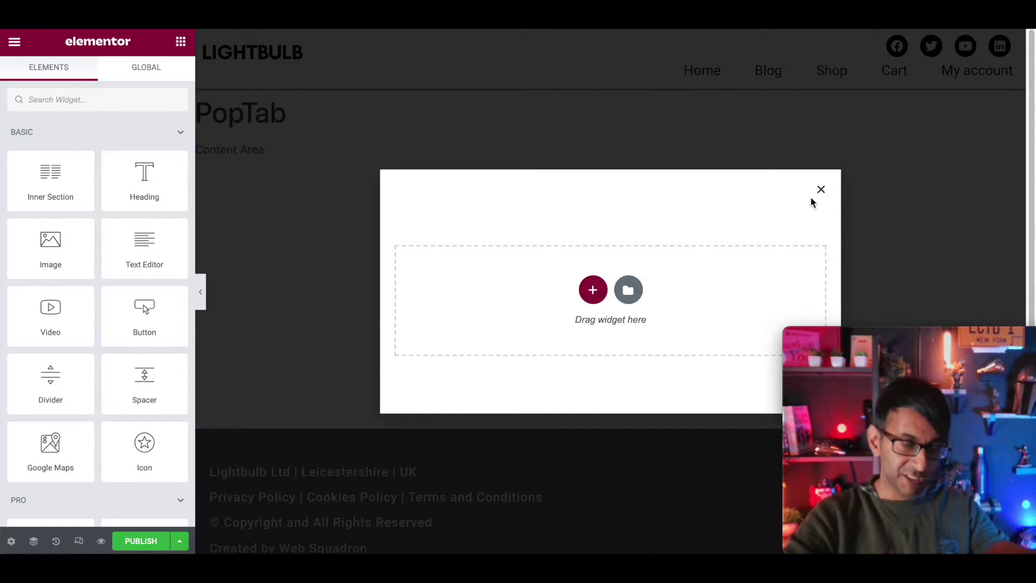
pyautogui.click(592, 290)
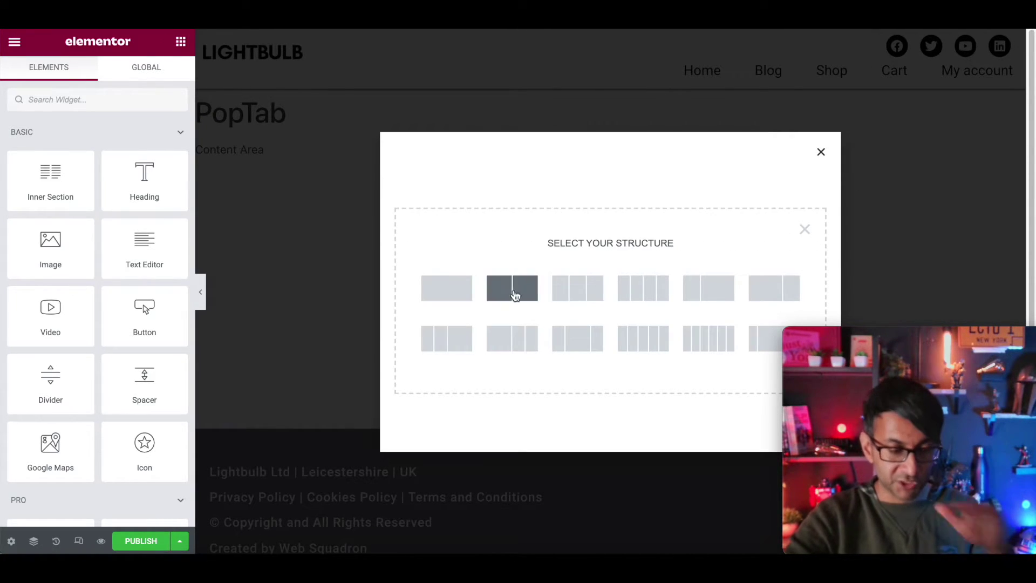
pyautogui.click(438, 290)
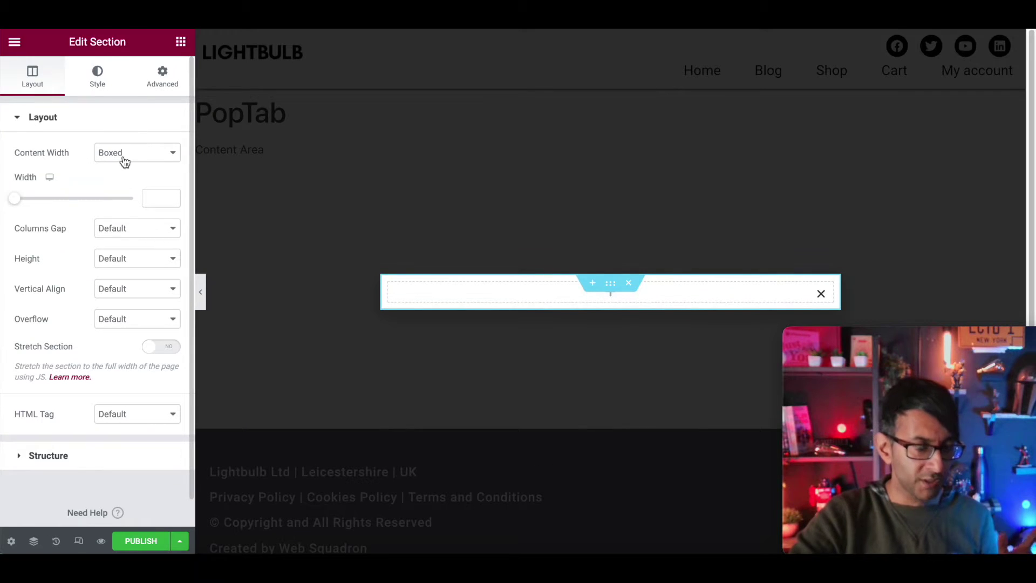
pyautogui.click(124, 159)
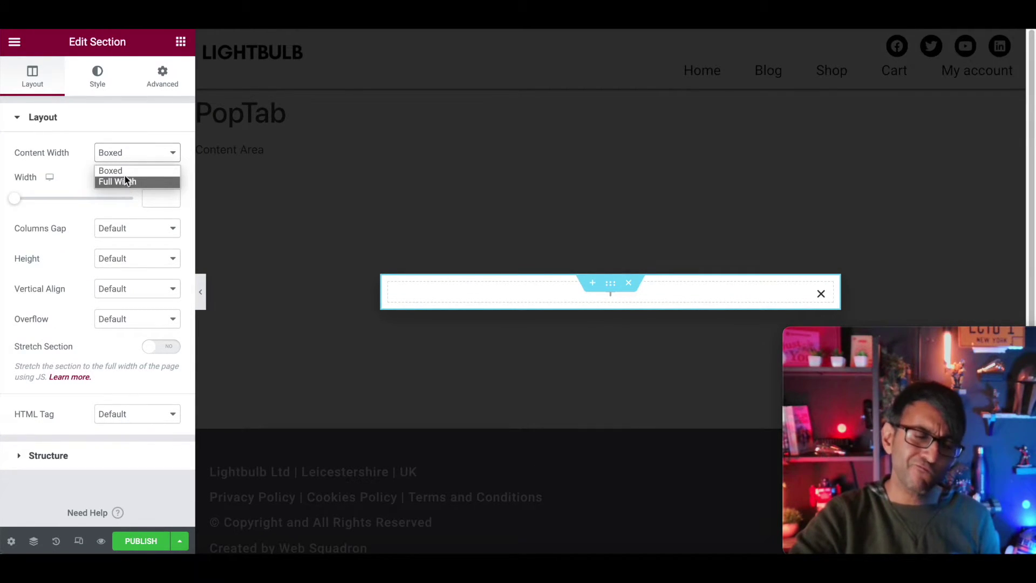
pyautogui.click(124, 172)
pyautogui.click(159, 198)
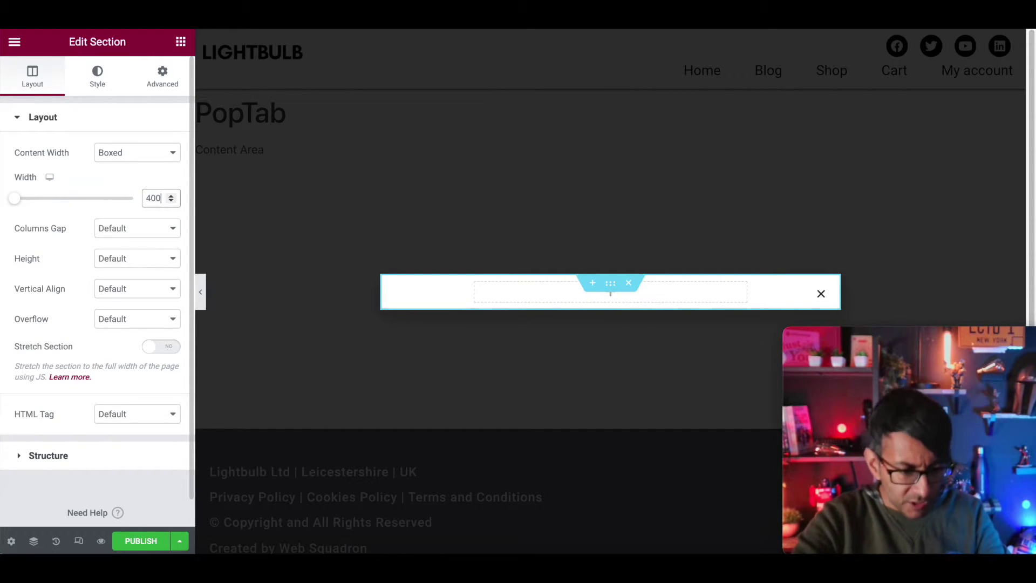
pyautogui.click(119, 229)
pyautogui.click(122, 255)
# Give the section a 100 VH minimum height with its column positioned at the top.
pyautogui.click(127, 260)
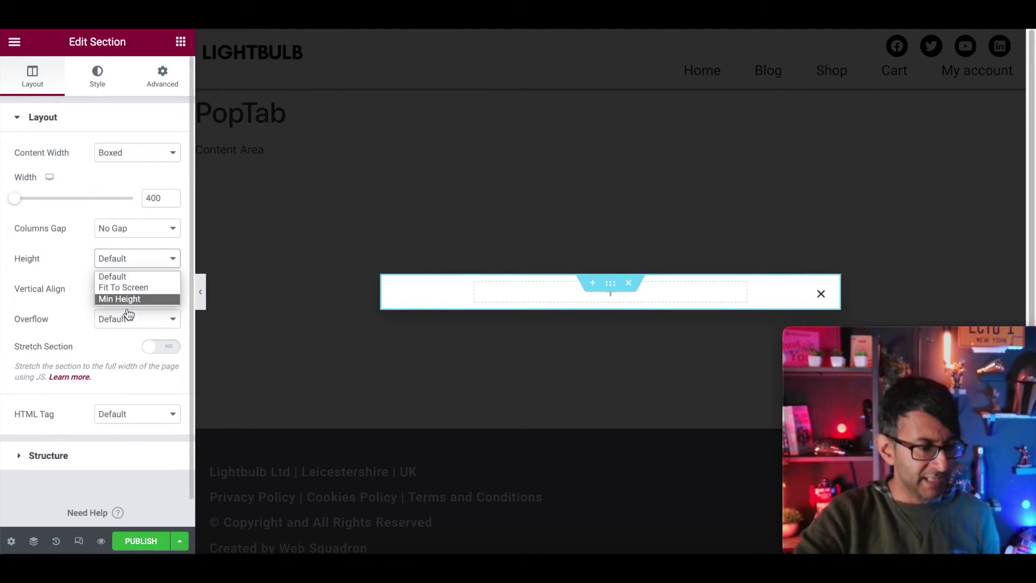
pyautogui.click(128, 299)
pyautogui.click(160, 285)
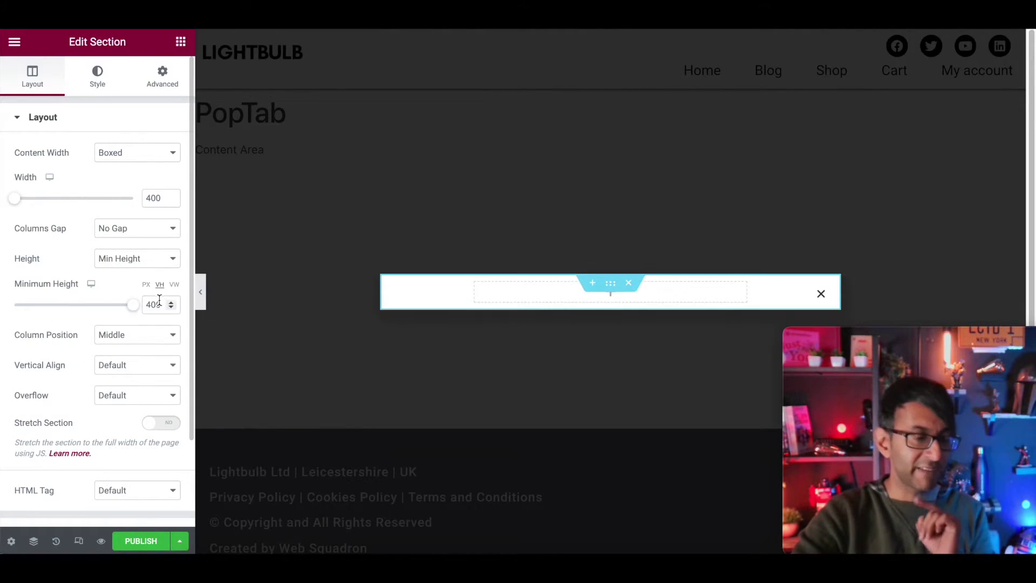
pyautogui.doubleClick(157, 305)
pyautogui.write('100')
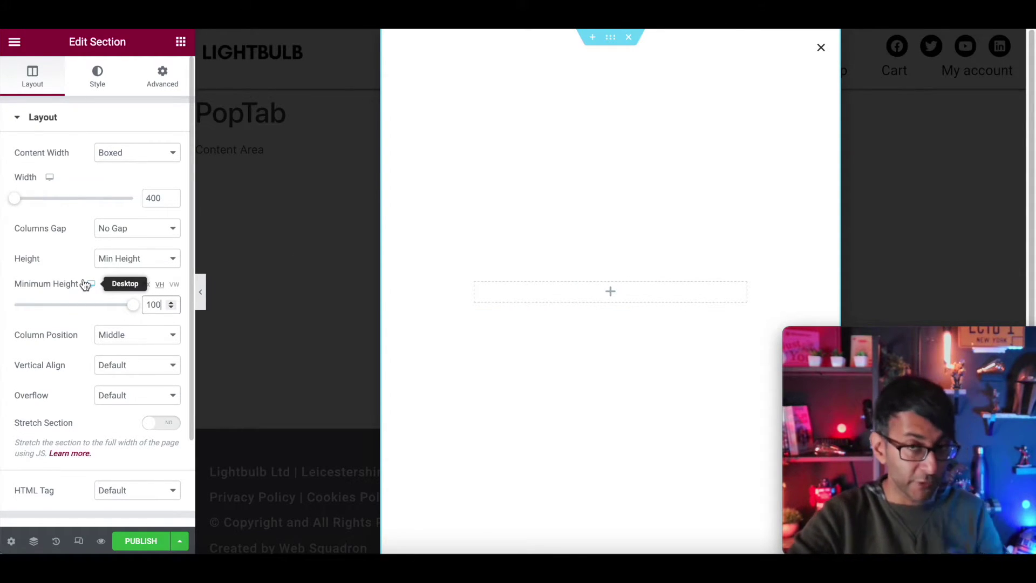
pyautogui.click(123, 335)
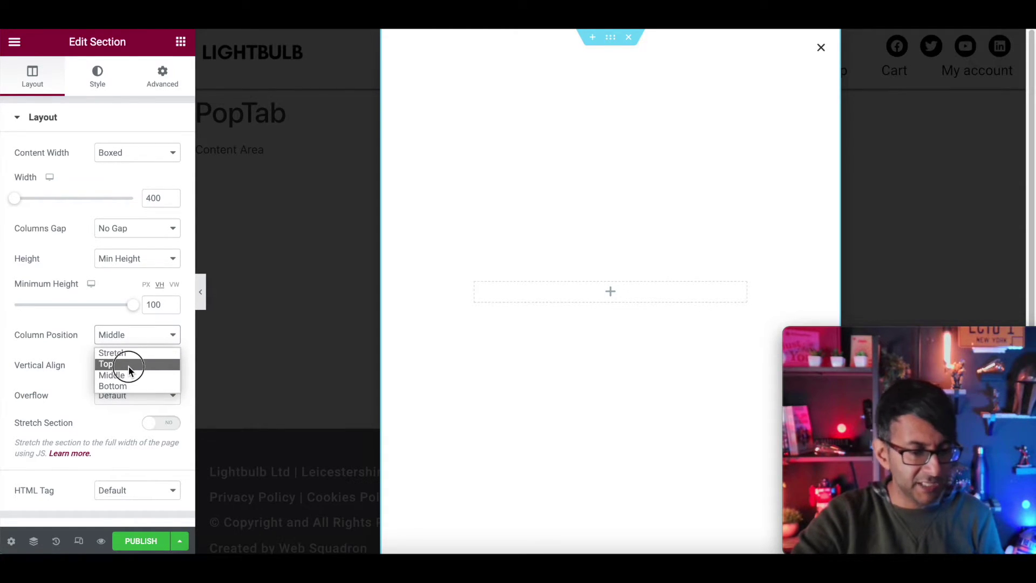
pyautogui.click(129, 364)
pyautogui.click(139, 338)
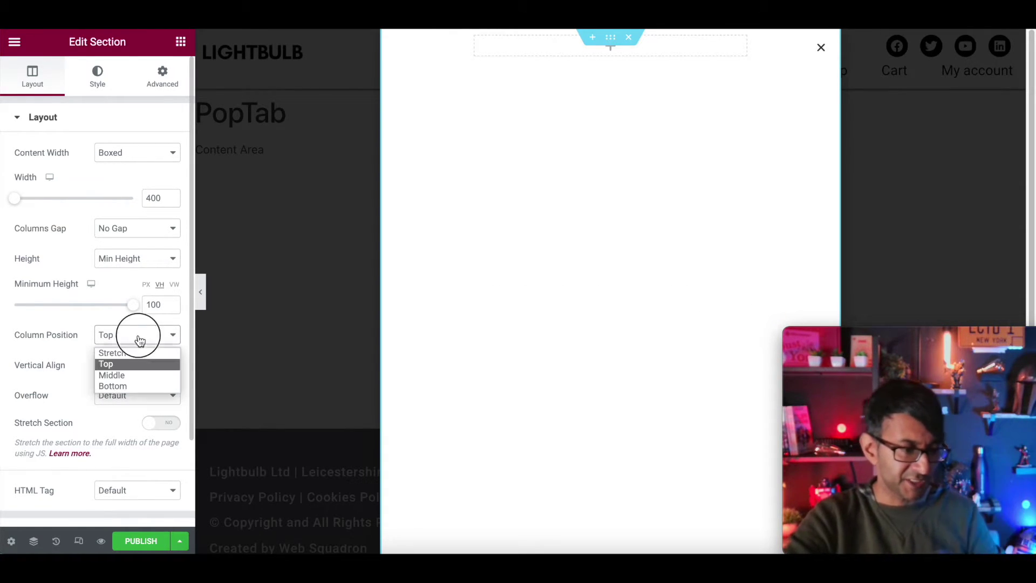
pyautogui.click(141, 376)
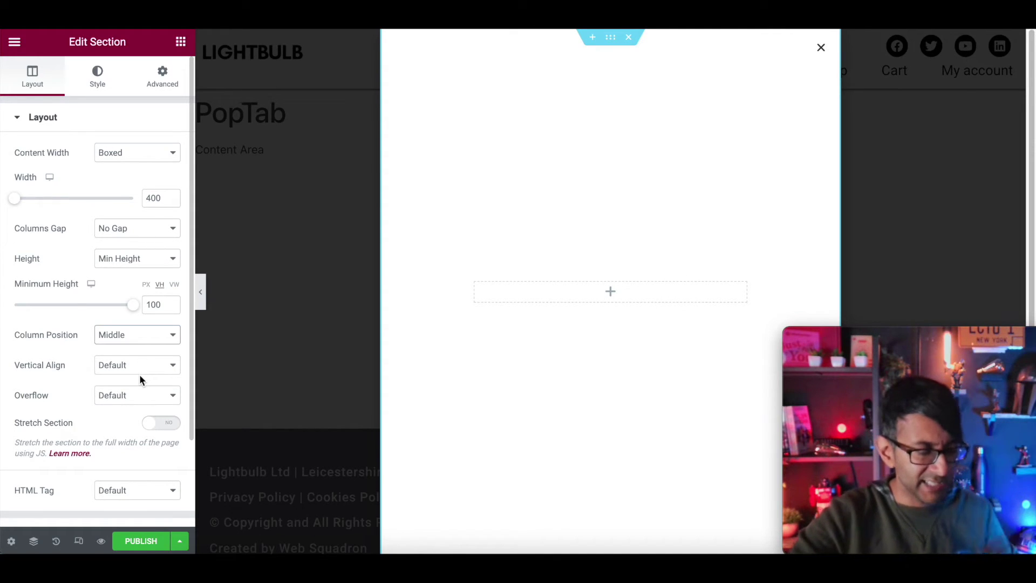
pyautogui.click(137, 342)
pyautogui.click(136, 364)
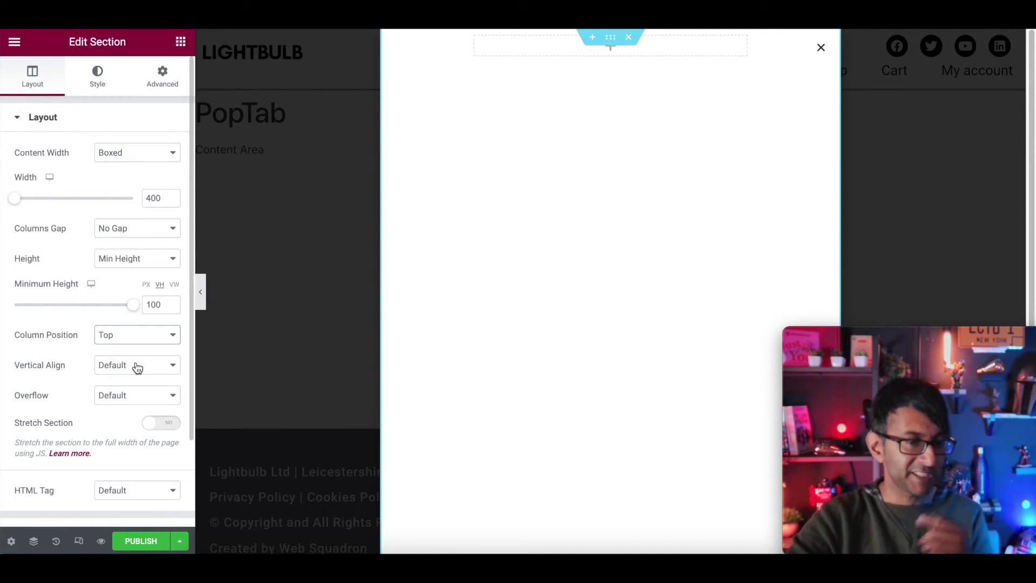
pyautogui.click(162, 76)
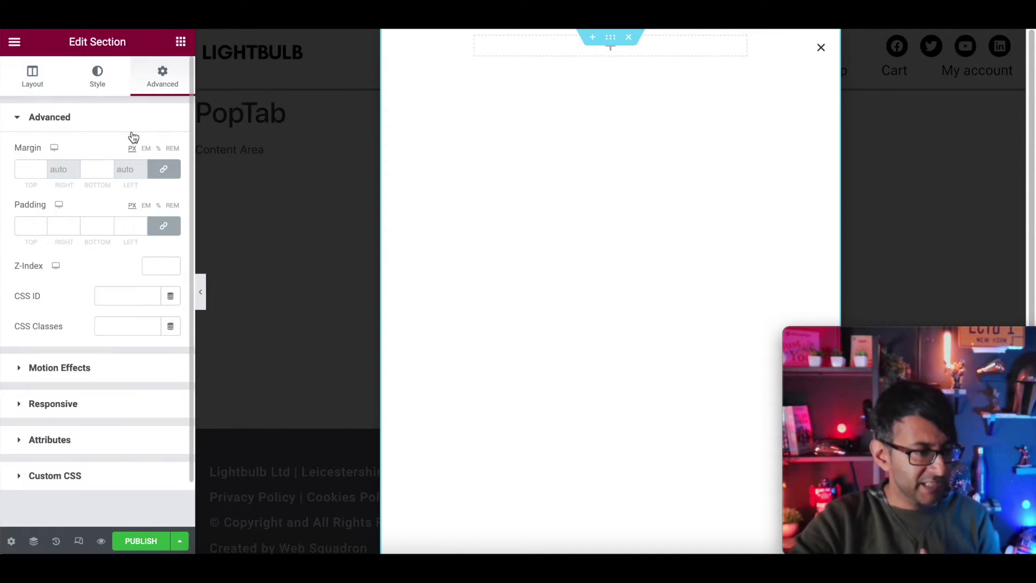
# Unlink the section's padding and set its top padding to 50.
pyautogui.click(163, 169)
pyautogui.click(164, 225)
pyautogui.moveTo(38, 226); pyautogui.dragTo(7, 225)
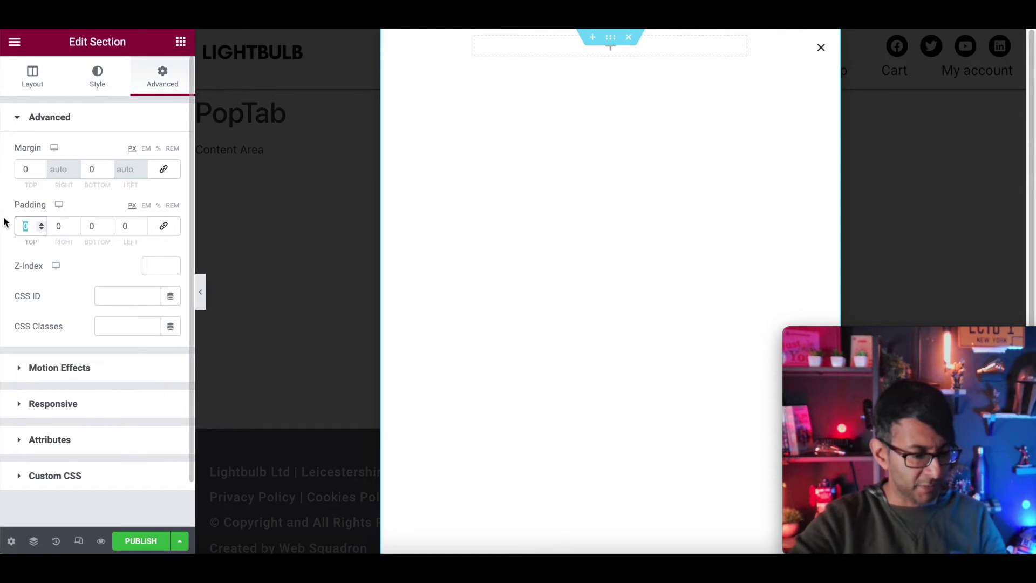
pyautogui.write('50')
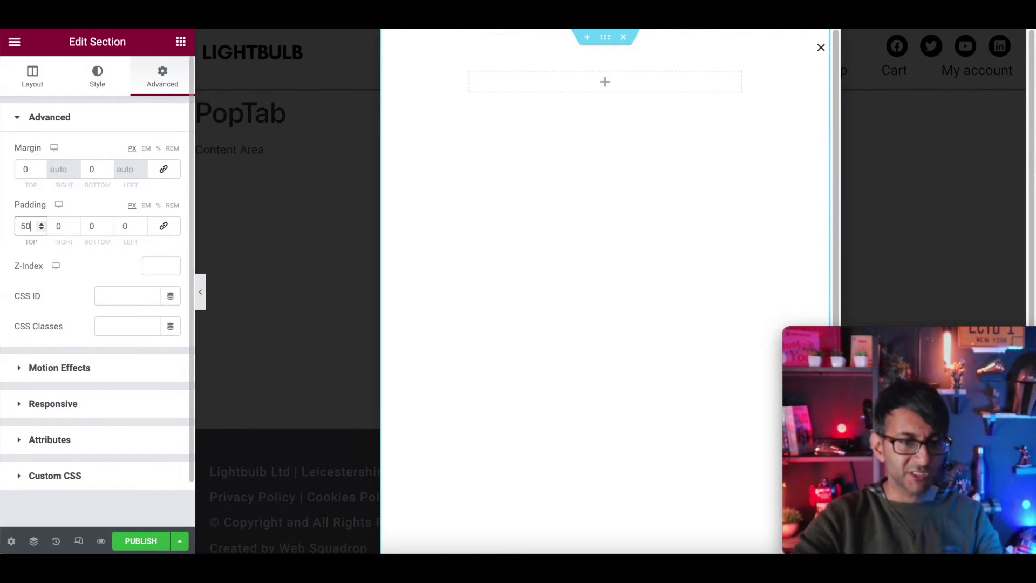
# Set the column's horizontal alignment to Start.
pyautogui.click(25, 80)
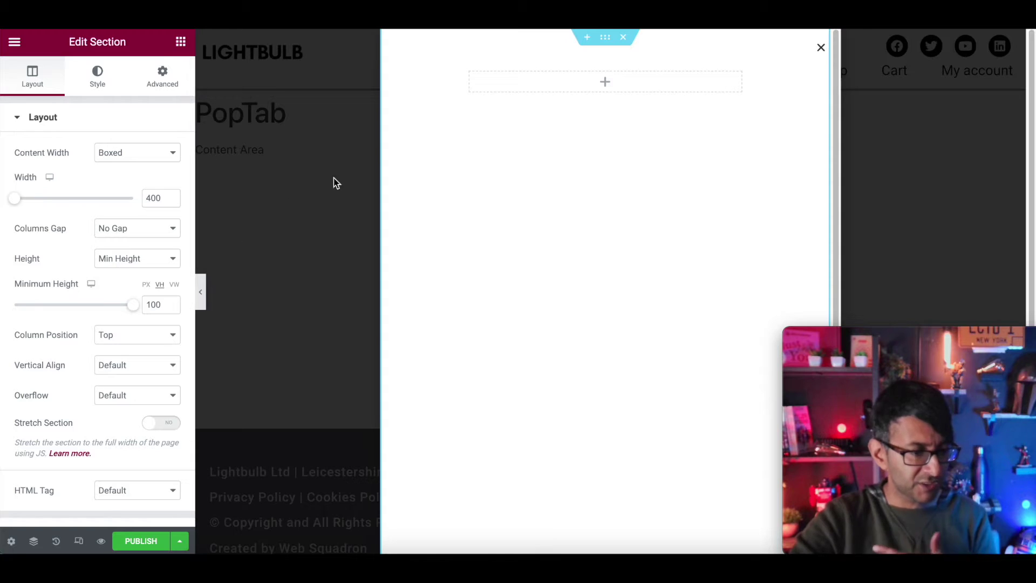
pyautogui.click(469, 73)
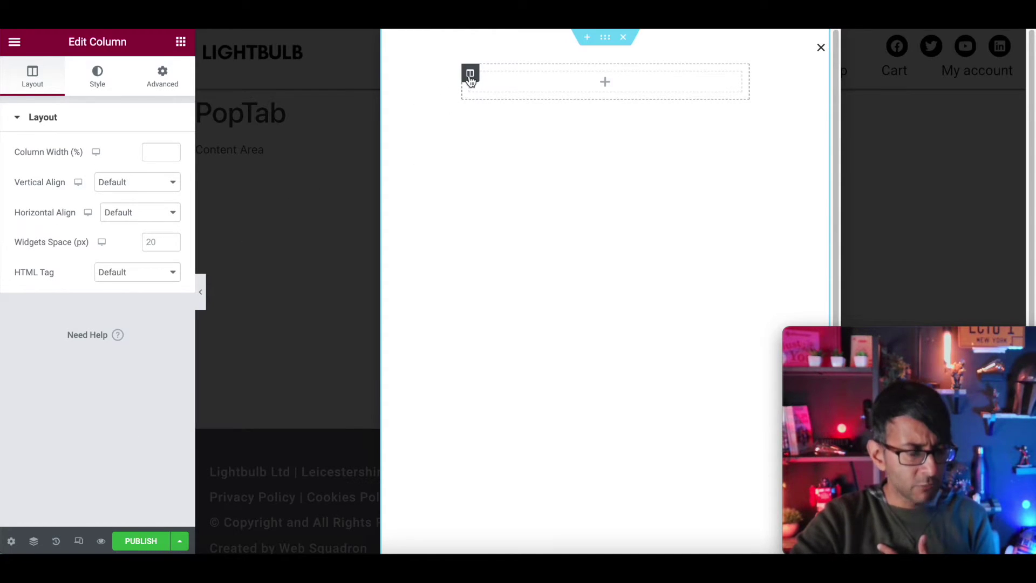
pyautogui.click(127, 214)
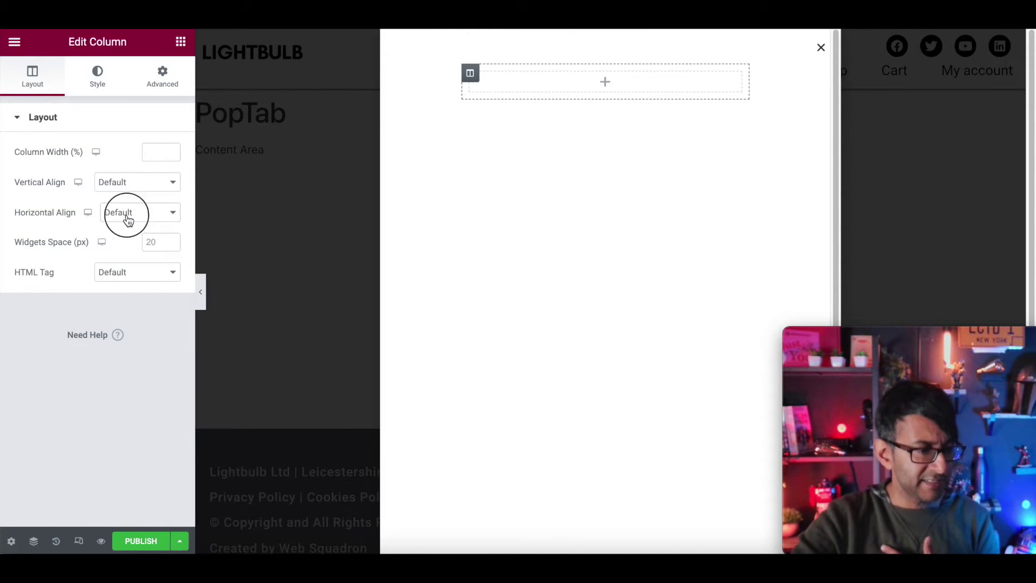
pyautogui.click(131, 243)
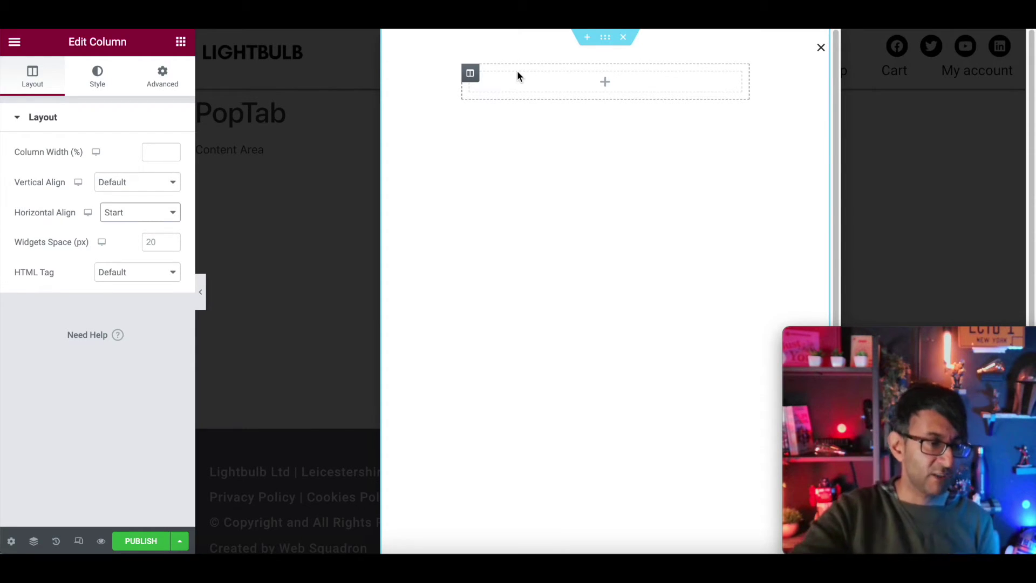
pyautogui.click(181, 43)
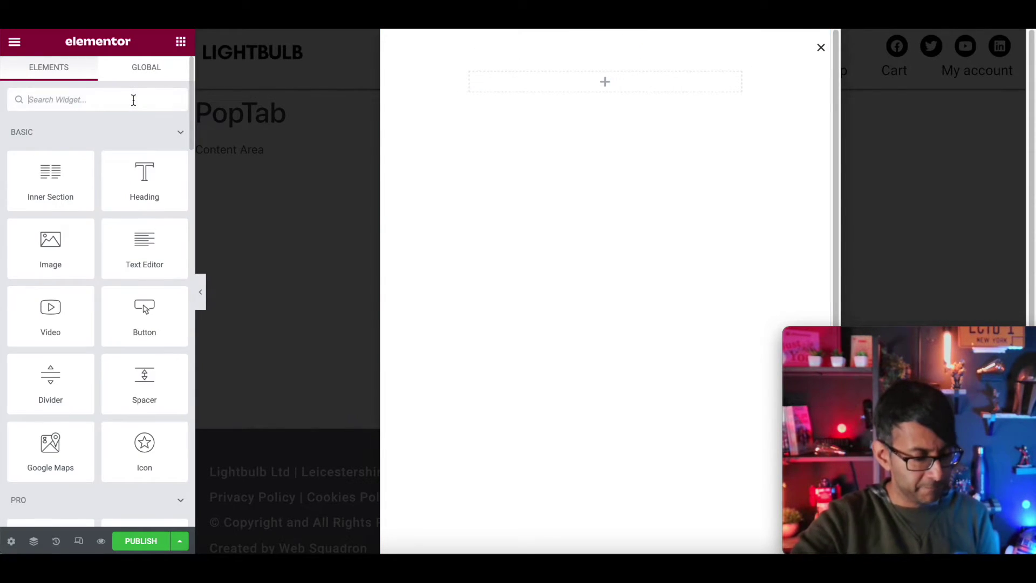
# Search the widgets and drop a Shortcode widget at the top of the popup's section.
pyautogui.write('shion')
pyautogui.press('BackSpace')
pyautogui.press('BackSpace')
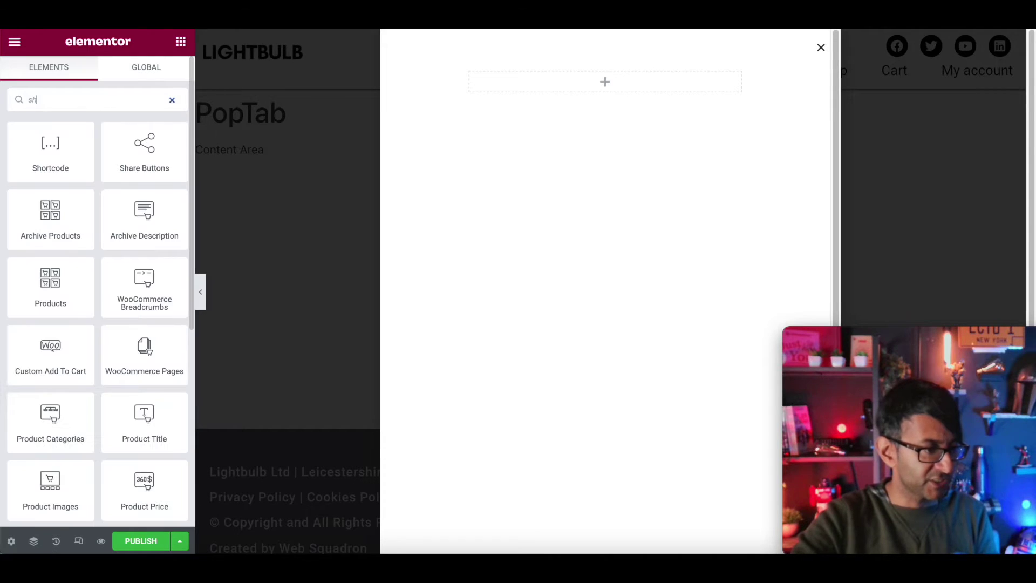
pyautogui.moveTo(74, 157); pyautogui.dragTo(568, 96)
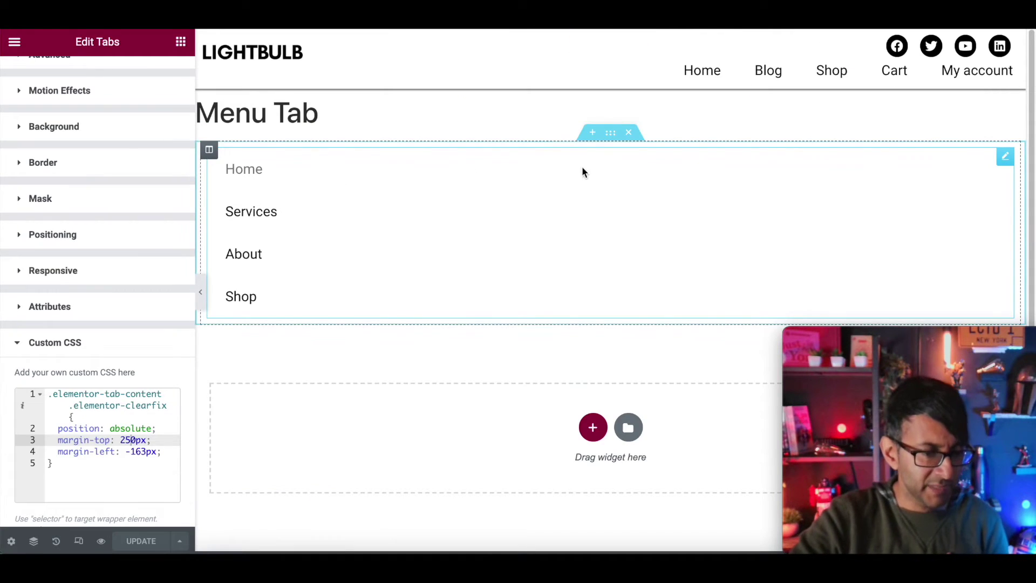
# Delete the Shortcode widget from the PopTab popup's column.
pyautogui.rightClick(610, 132)
pyautogui.click(641, 198)
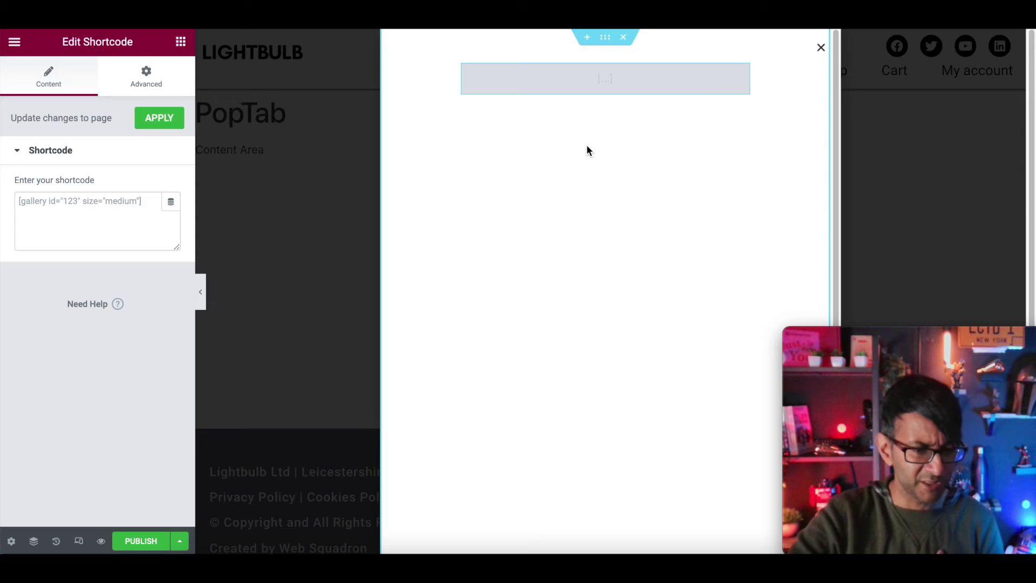
pyautogui.rightClick(585, 86)
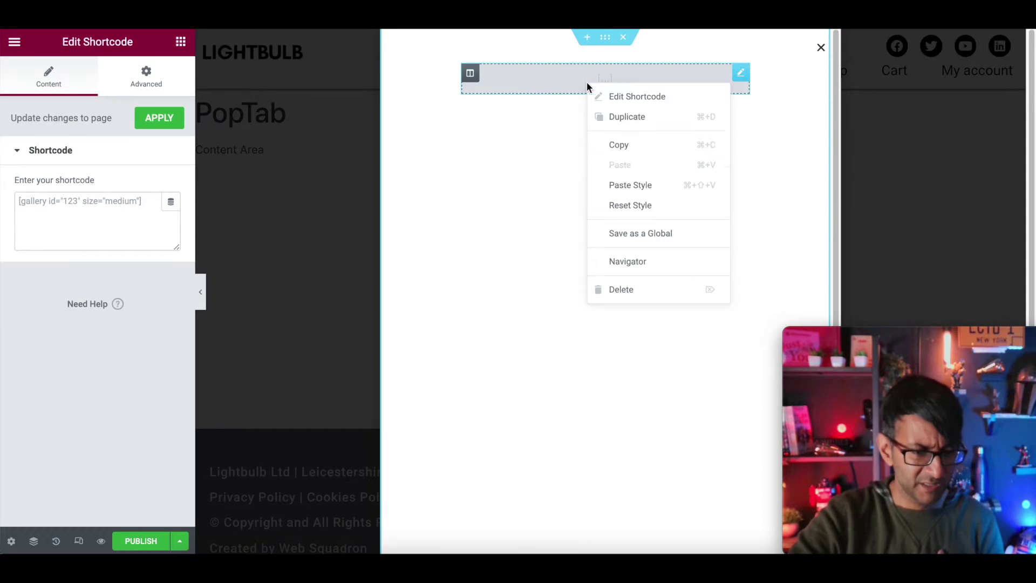
pyautogui.click(650, 292)
pyautogui.rightClick(498, 92)
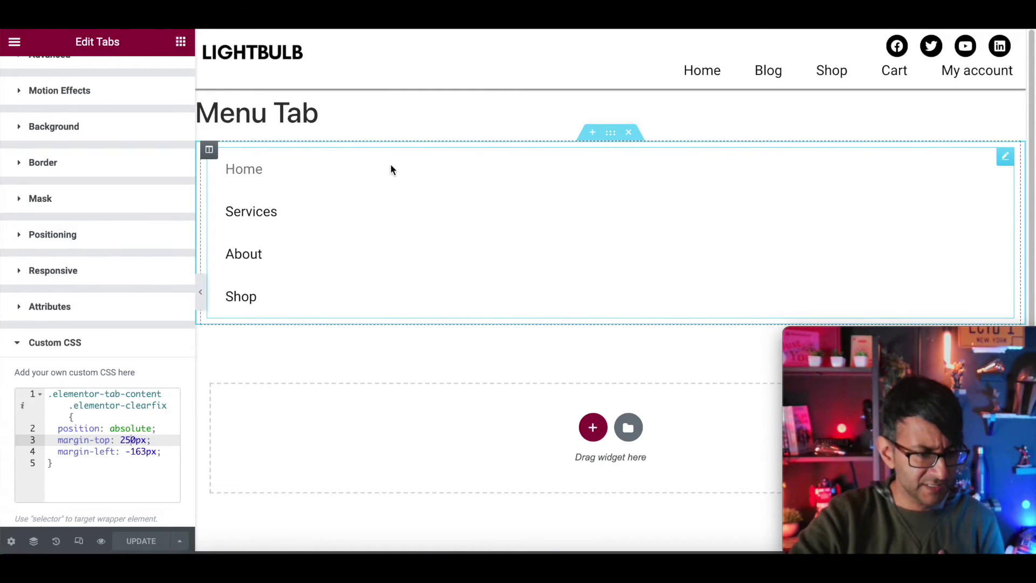
# Copy the Home/Services/About/Shop tabs widget from the Menu Tab template.
pyautogui.rightClick(1005, 165)
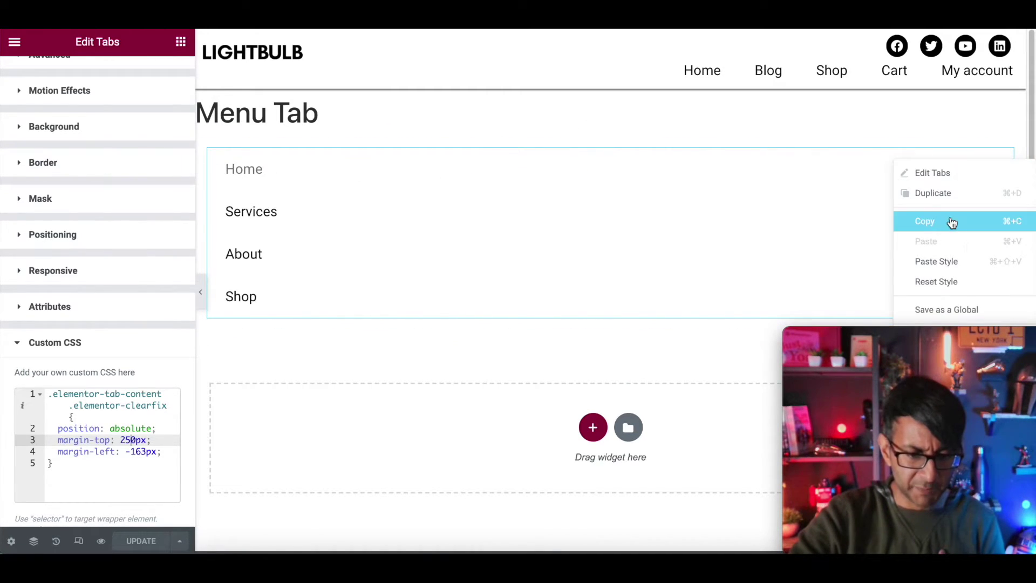
pyautogui.click(1004, 220)
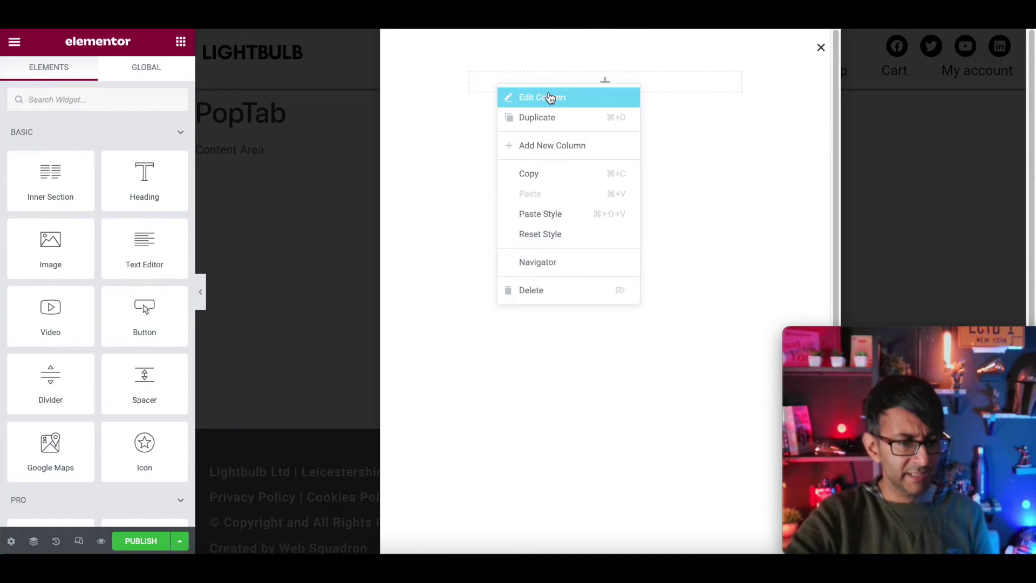
pyautogui.click(500, 89)
pyautogui.rightClick(481, 83)
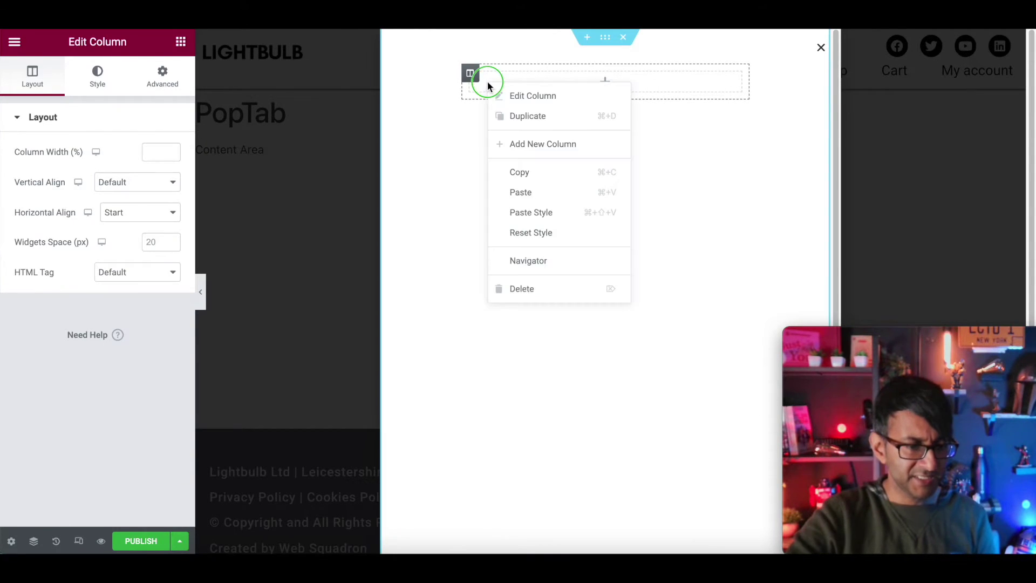
# Paste the tabs widget into the popup column, test each tab, and open Popup Settings.
pyautogui.click(554, 193)
pyautogui.click(495, 128)
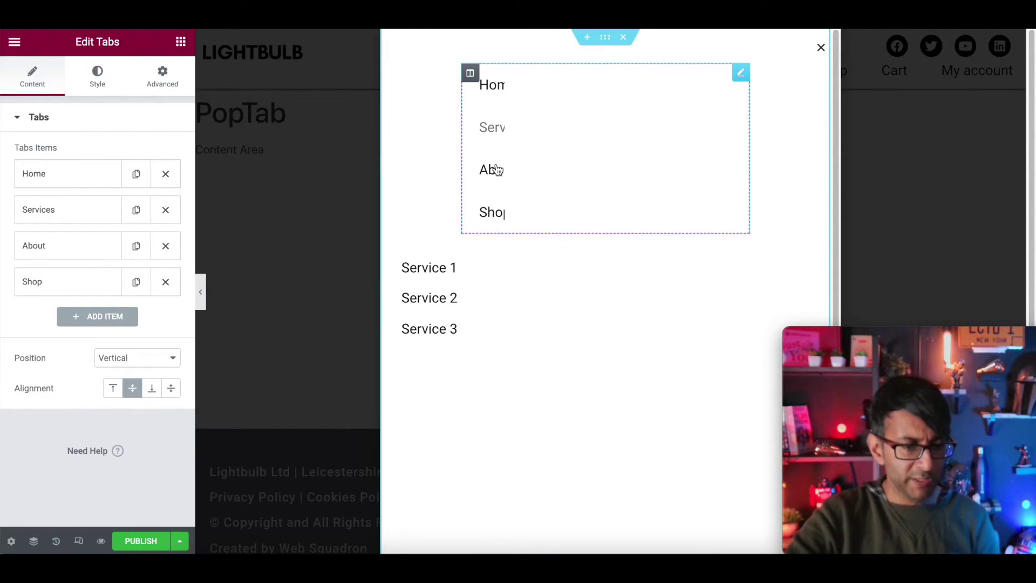
pyautogui.click(493, 170)
pyautogui.click(495, 210)
pyautogui.click(493, 171)
pyautogui.click(494, 128)
pyautogui.click(495, 89)
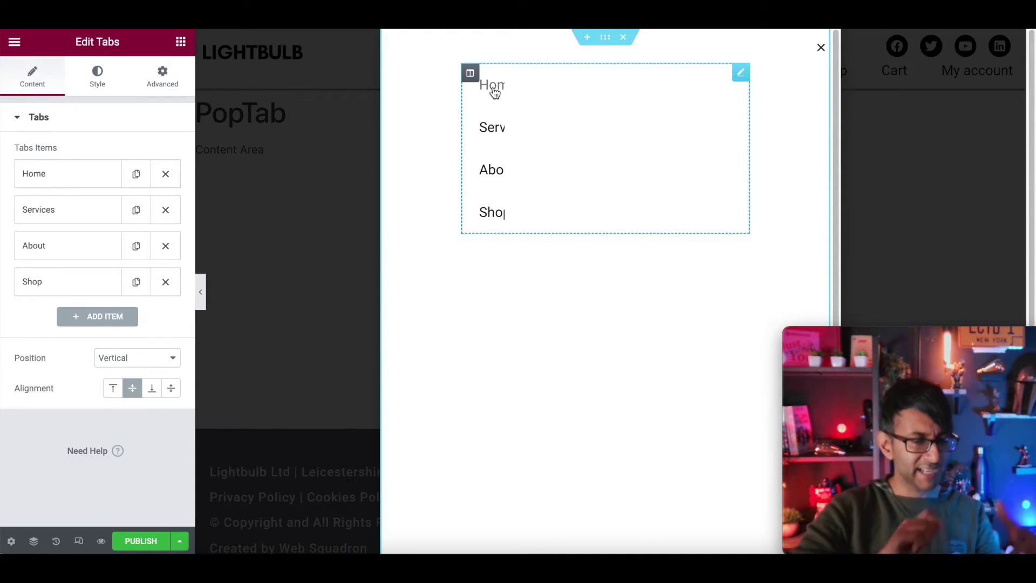
pyautogui.click(501, 131)
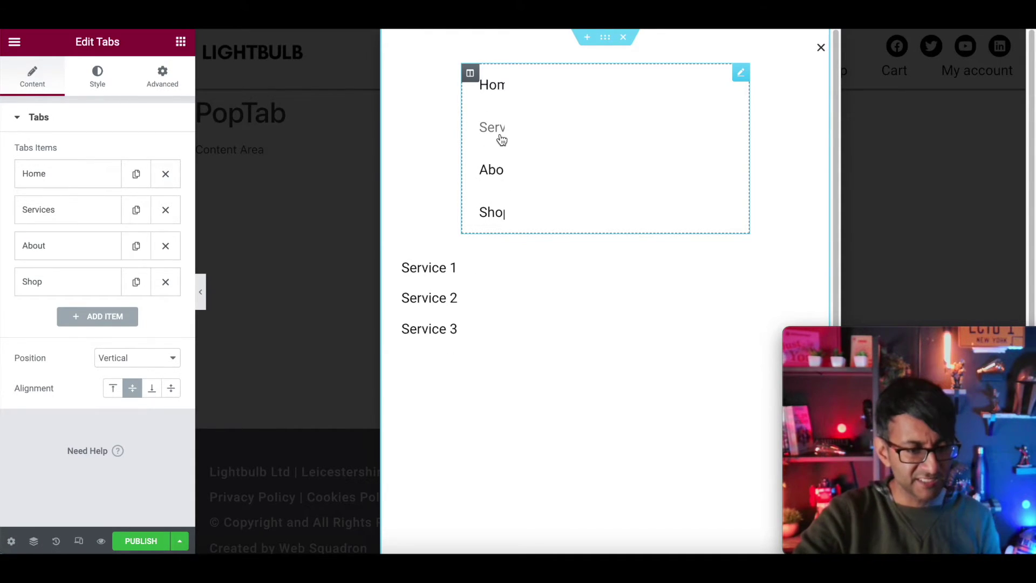
pyautogui.click(605, 41)
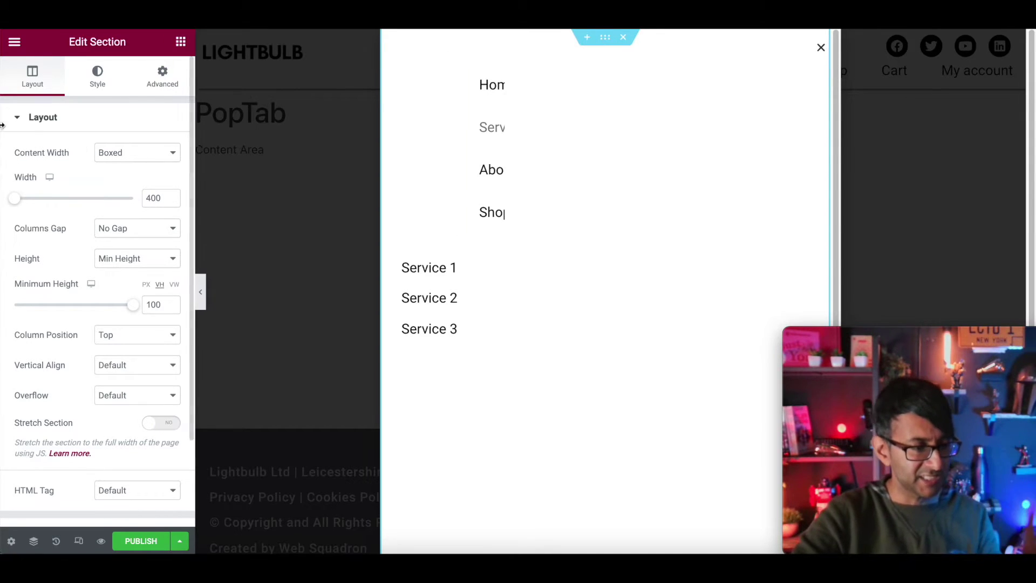
pyautogui.click(11, 542)
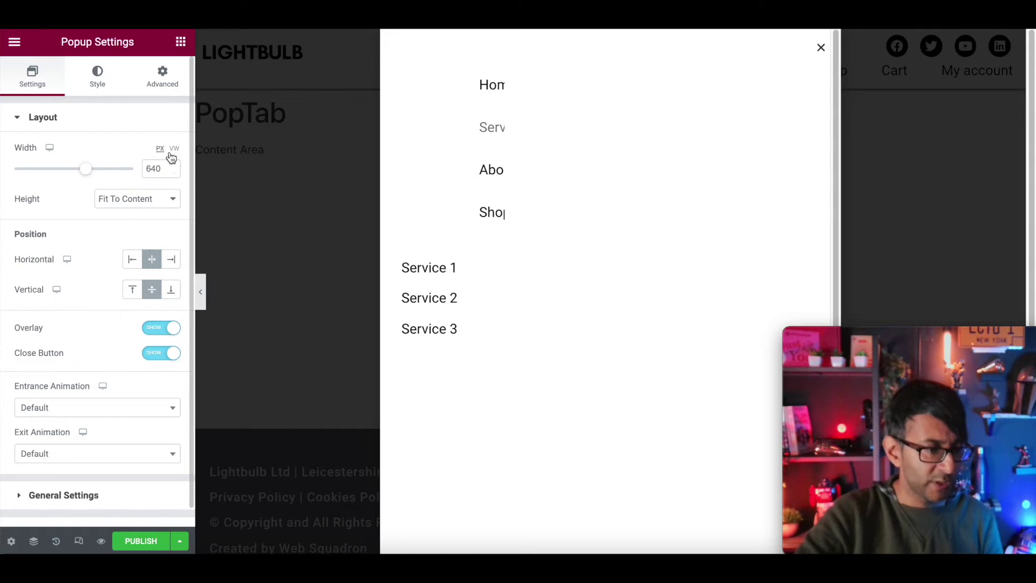
# Set the popup width to 400 and position it on the right edge.
pyautogui.click(164, 168)
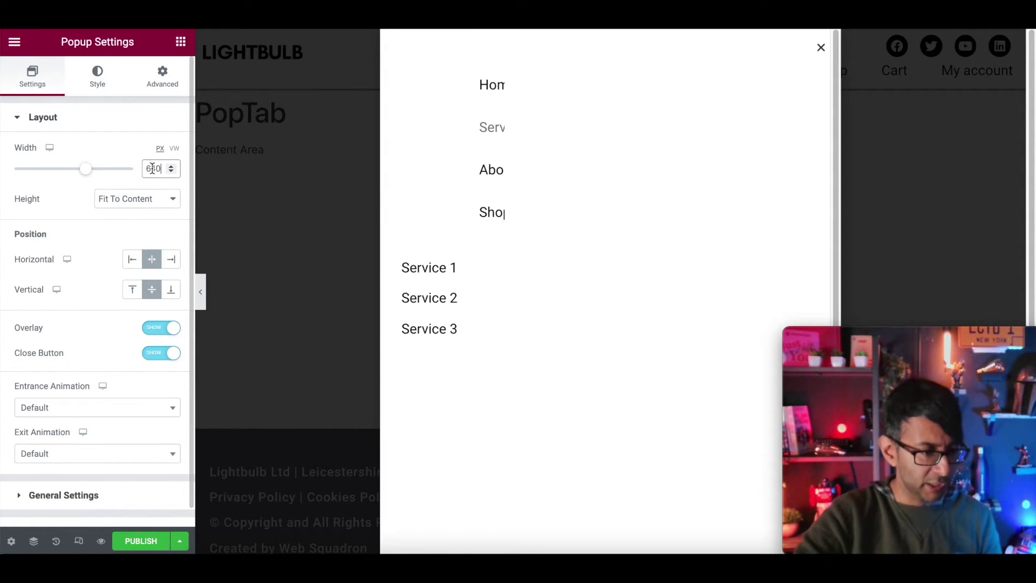
pyautogui.doubleClick(162, 169)
pyautogui.write('500')
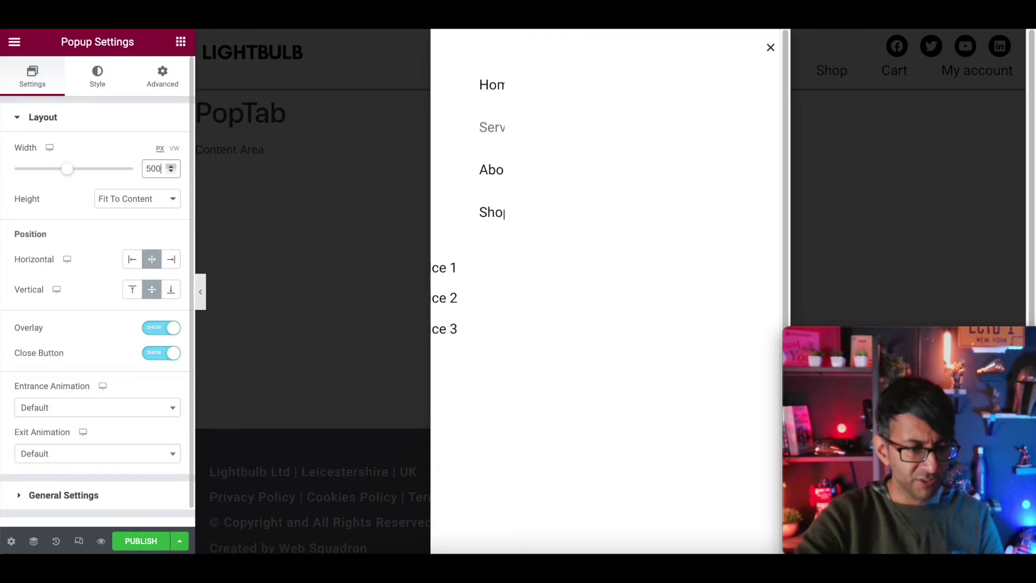
pyautogui.press('BackSpace')
pyautogui.press('BackSpace')
pyautogui.press('BackSpace')
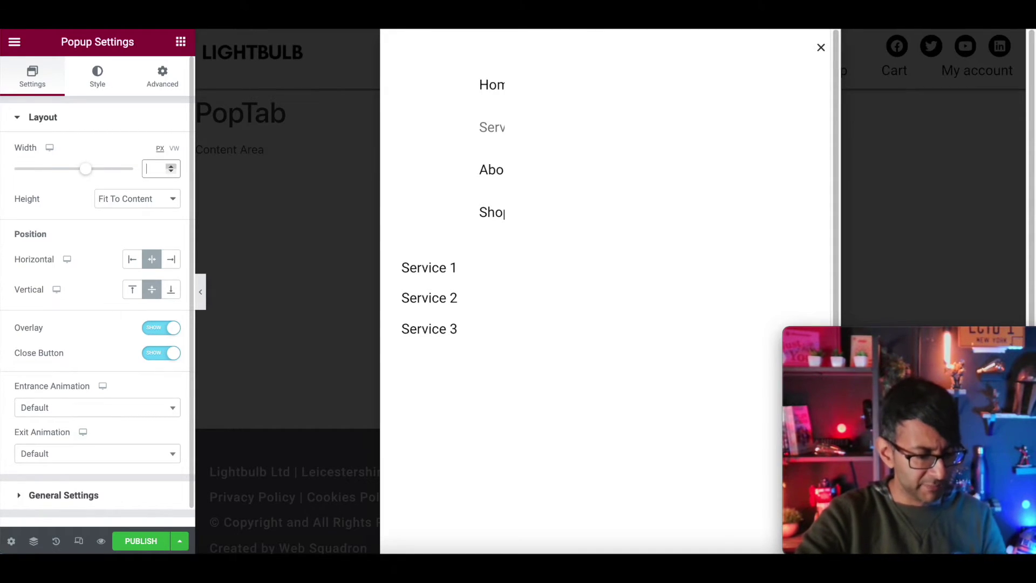
pyautogui.write('400')
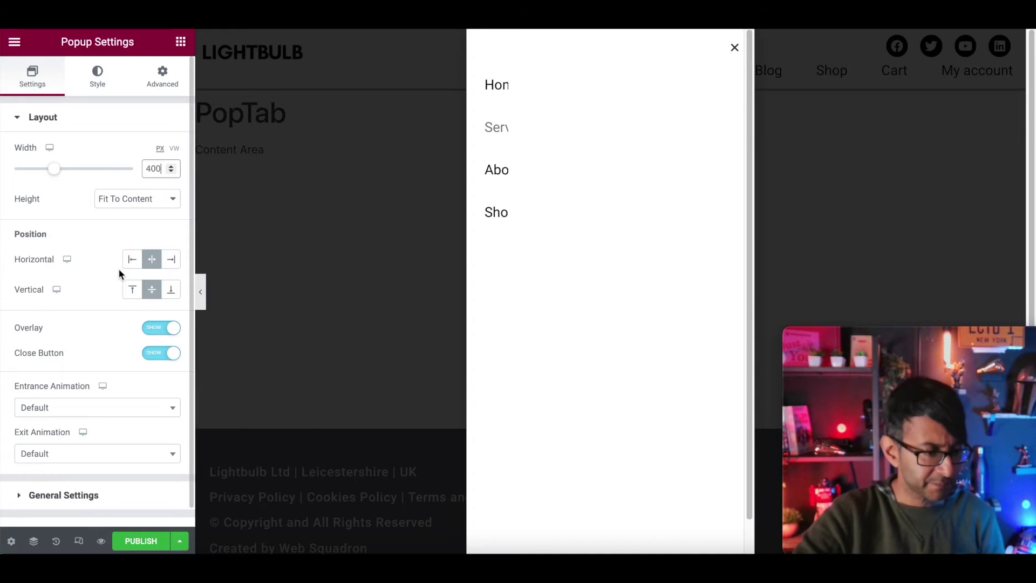
pyautogui.click(132, 261)
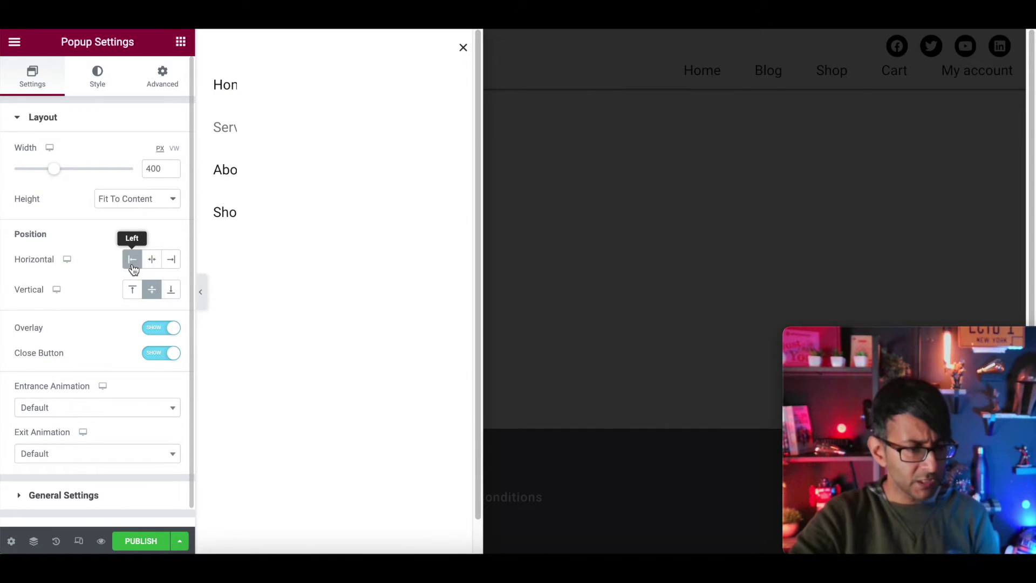
pyautogui.click(171, 260)
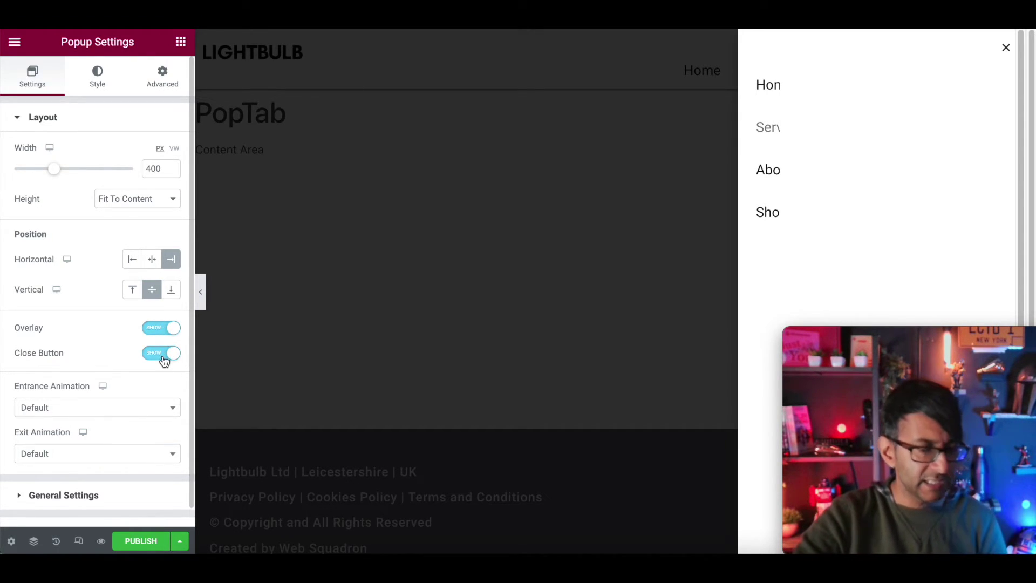
# Use Fade In Right entrance, Fade Out Right exit, and 0.7 s animation duration.
pyautogui.click(114, 411)
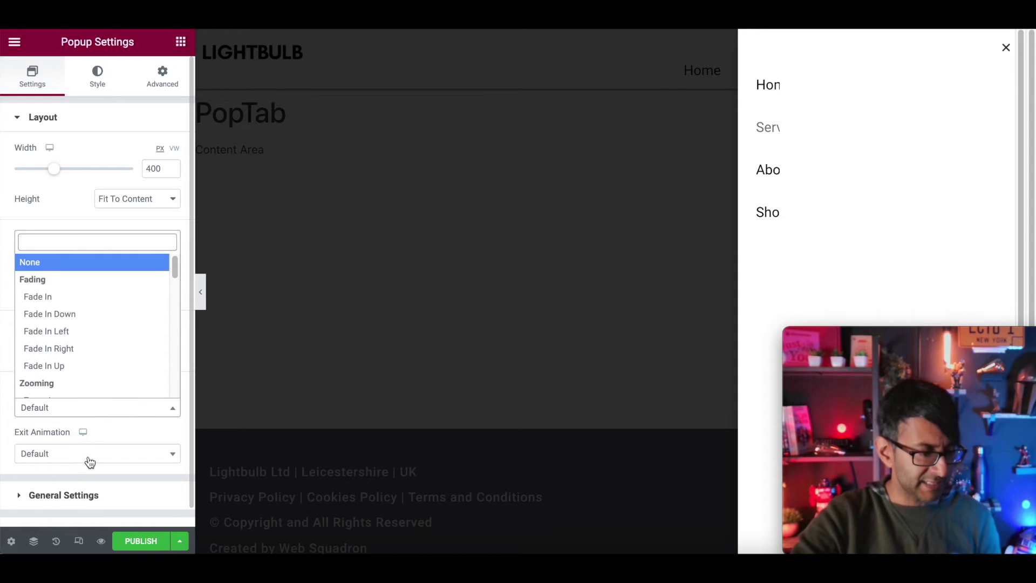
pyautogui.click(93, 331)
pyautogui.click(120, 407)
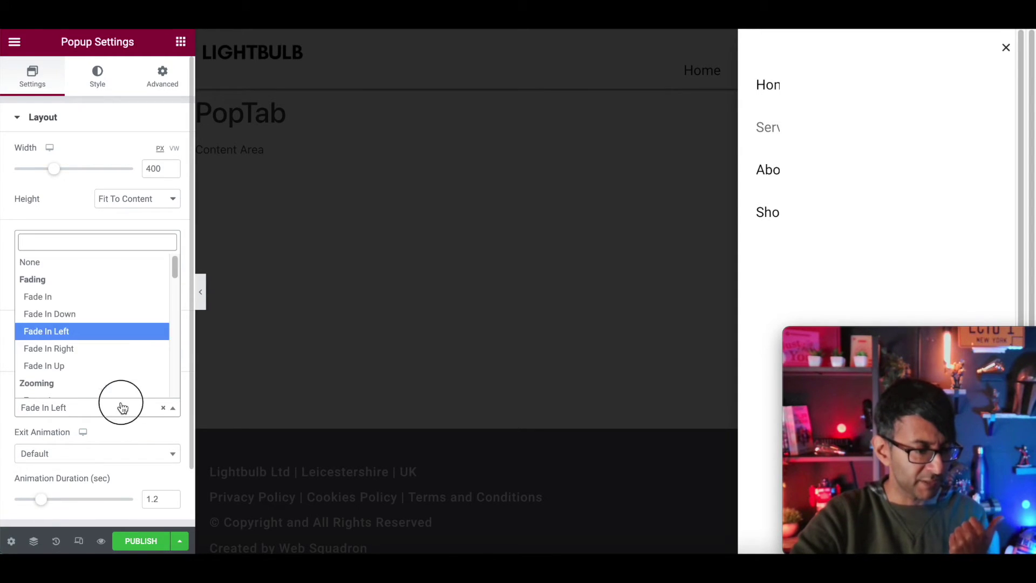
pyautogui.click(109, 360)
pyautogui.click(108, 455)
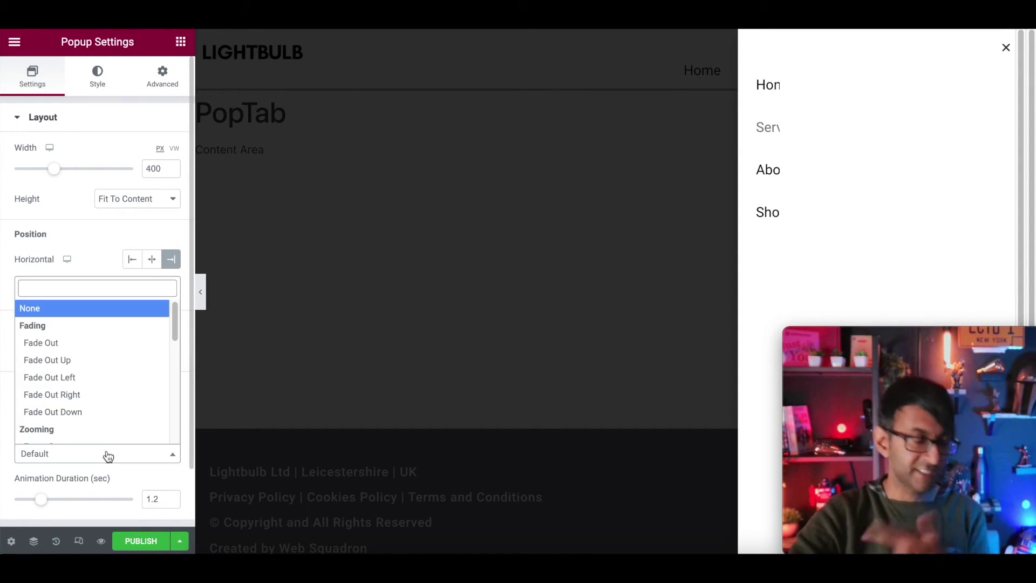
pyautogui.click(106, 395)
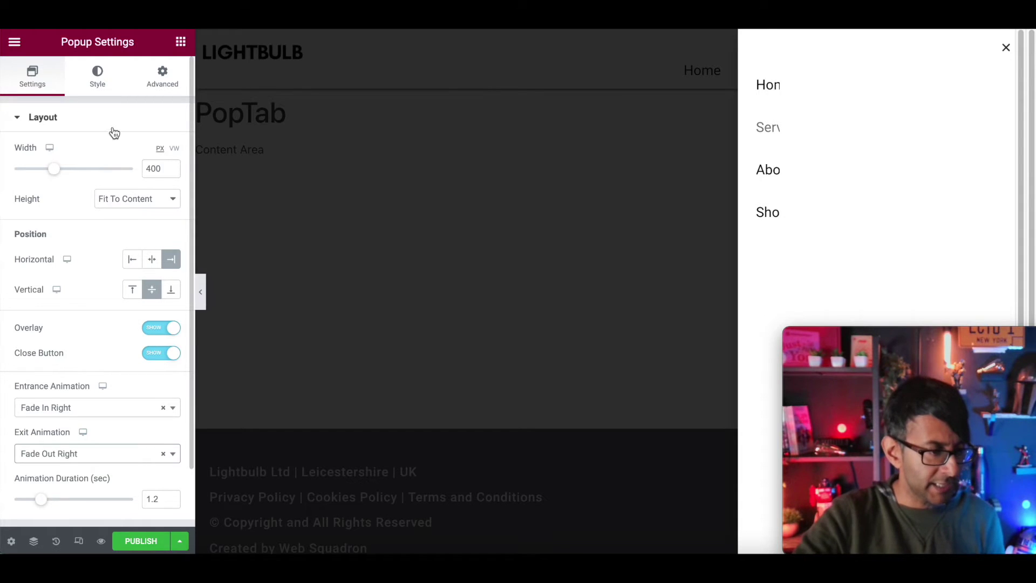
pyautogui.click(171, 502)
pyautogui.click(171, 502)
pyautogui.click(171, 503)
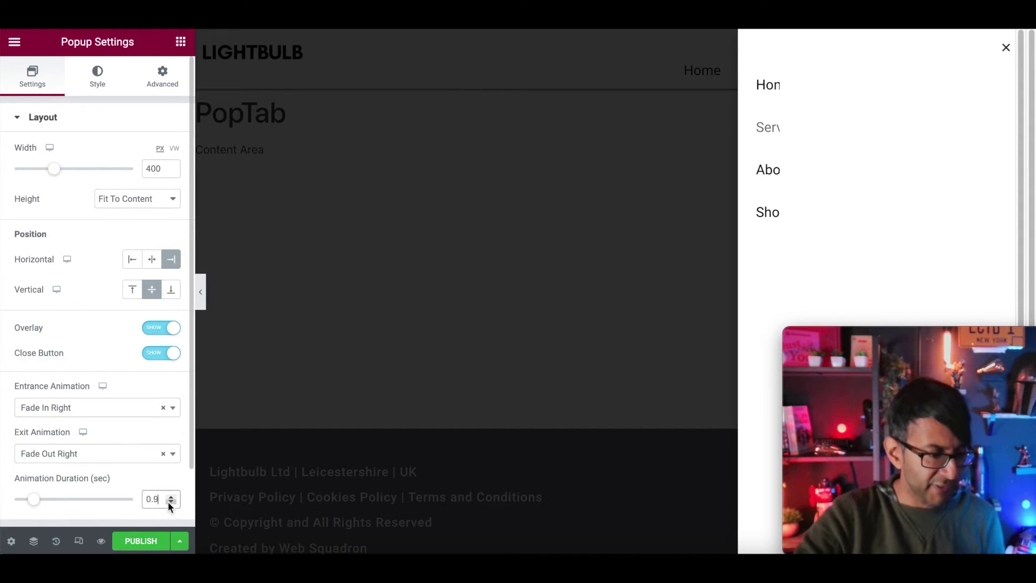
pyautogui.click(169, 502)
pyautogui.click(169, 503)
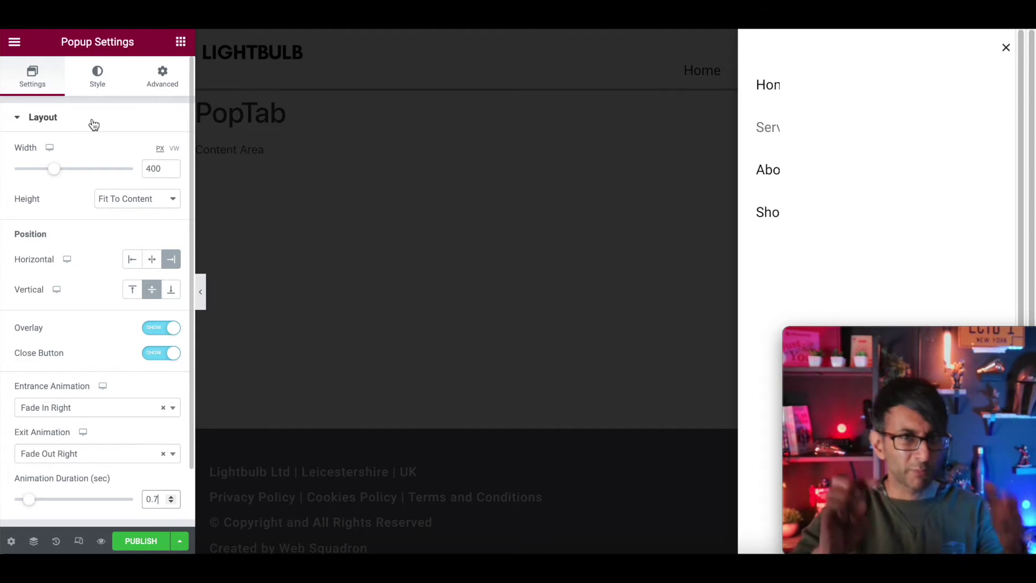
pyautogui.click(103, 74)
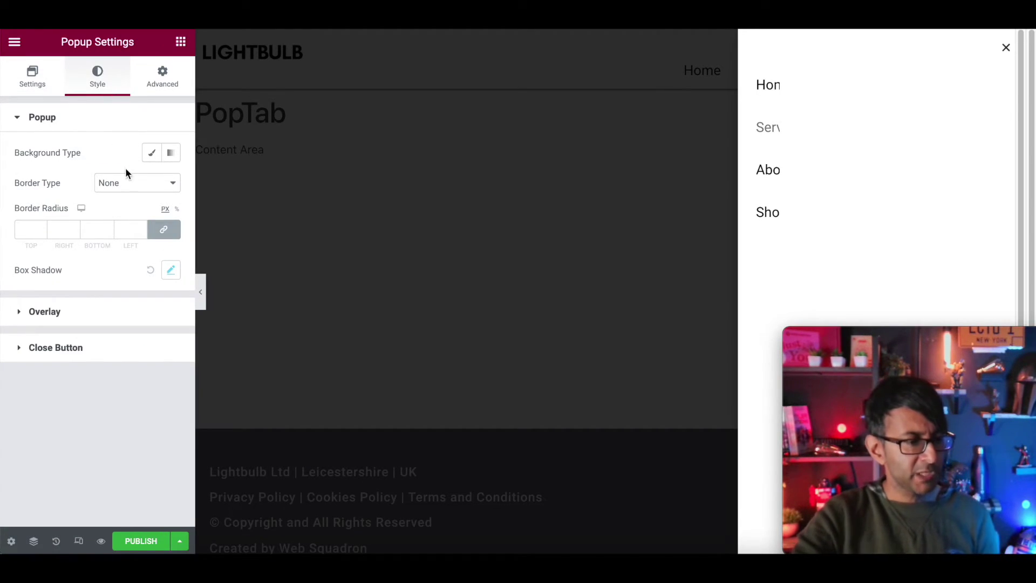
# In the popup tabs widget's custom CSS, change margin-left to -52px.
pyautogui.click(775, 136)
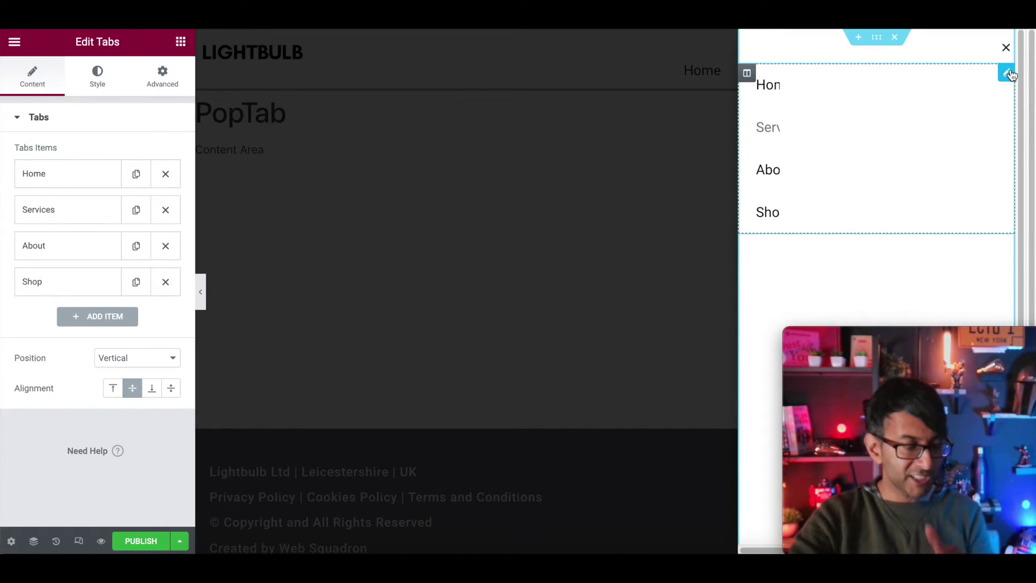
pyautogui.click(171, 73)
pyautogui.scroll(-3, 138, 398)
pyautogui.scroll(-2, 138, 397)
pyautogui.click(95, 429)
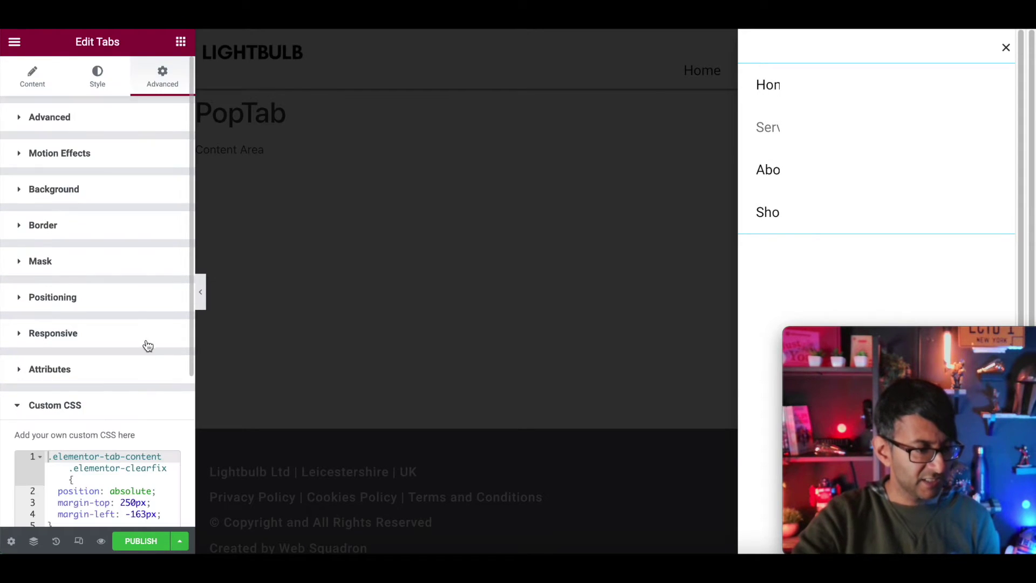
pyautogui.click(137, 511)
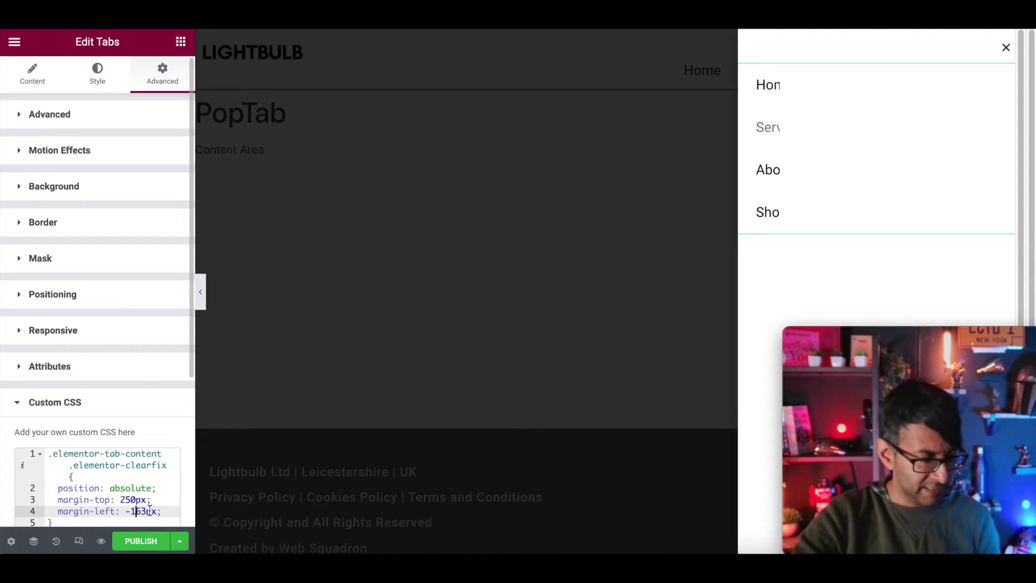
pyautogui.press('BackSpace')
pyautogui.press('BackSpace')
pyautogui.write('0')
pyautogui.press('Delete')
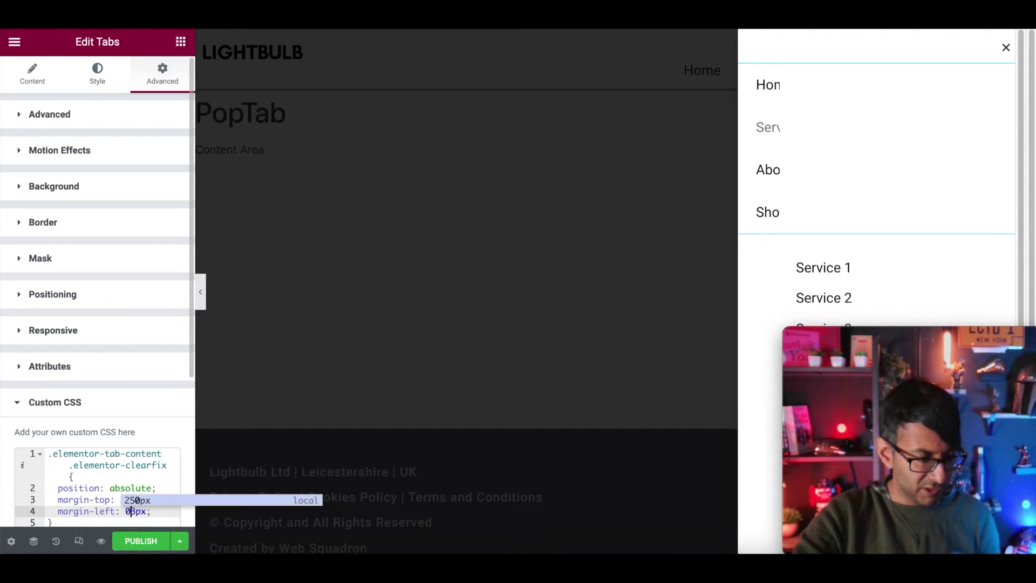
pyautogui.press('Delete')
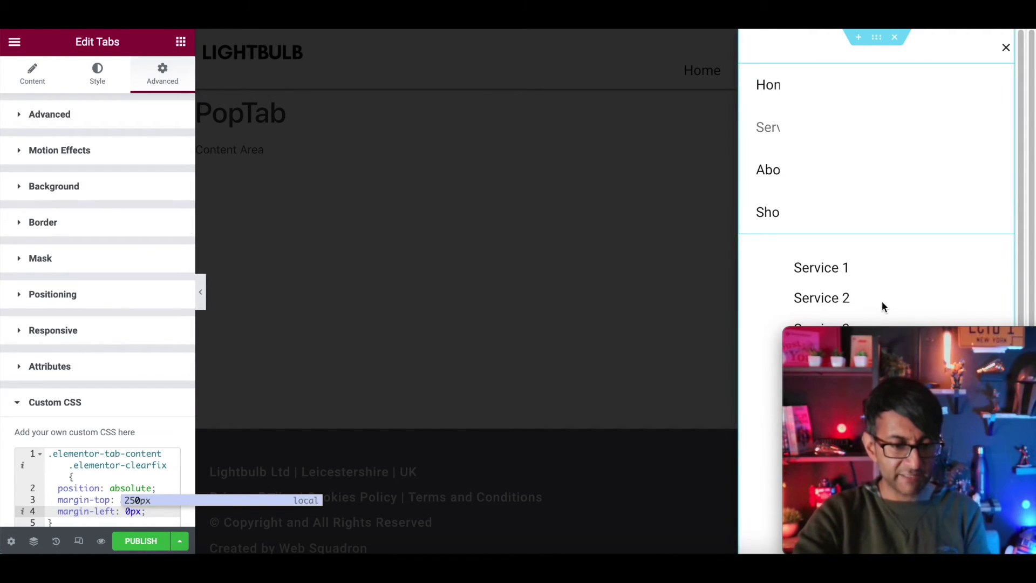
pyautogui.press('BackSpace')
pyautogui.write('-52')
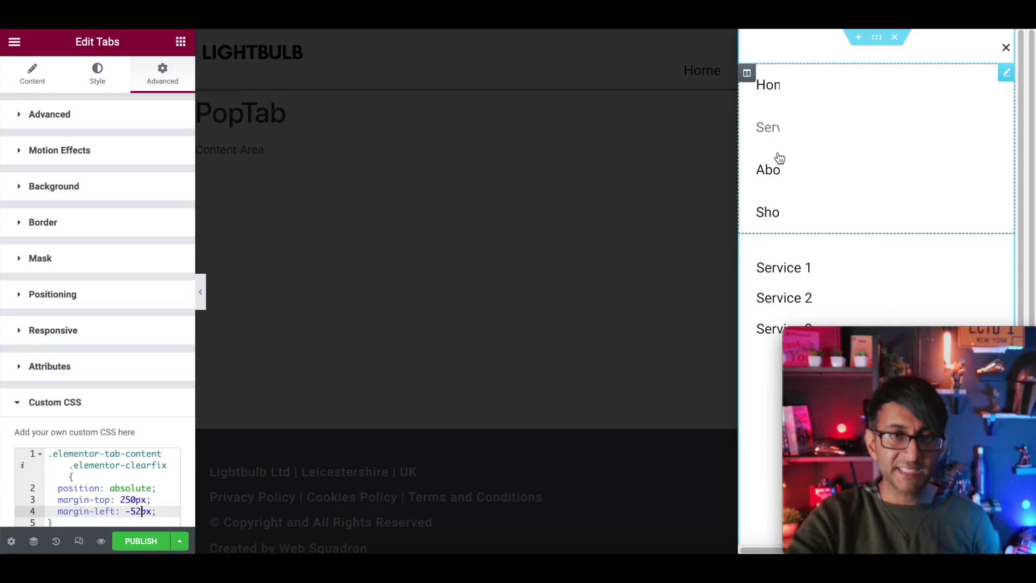
# Widen the tab navigation to about 31 so all tab labels show in full.
pyautogui.click(35, 81)
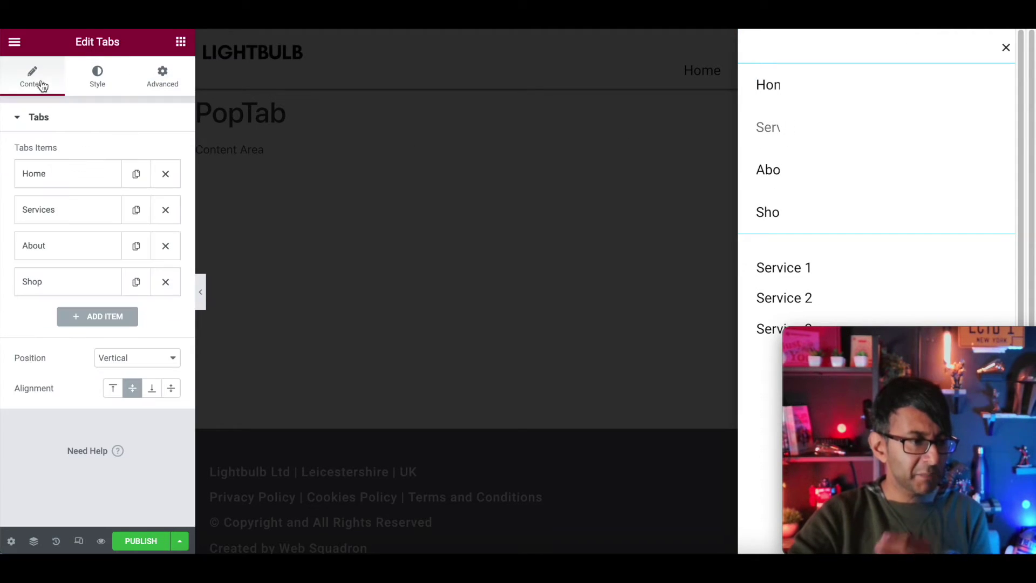
pyautogui.click(98, 78)
pyautogui.moveTo(35, 171); pyautogui.dragTo(84, 173)
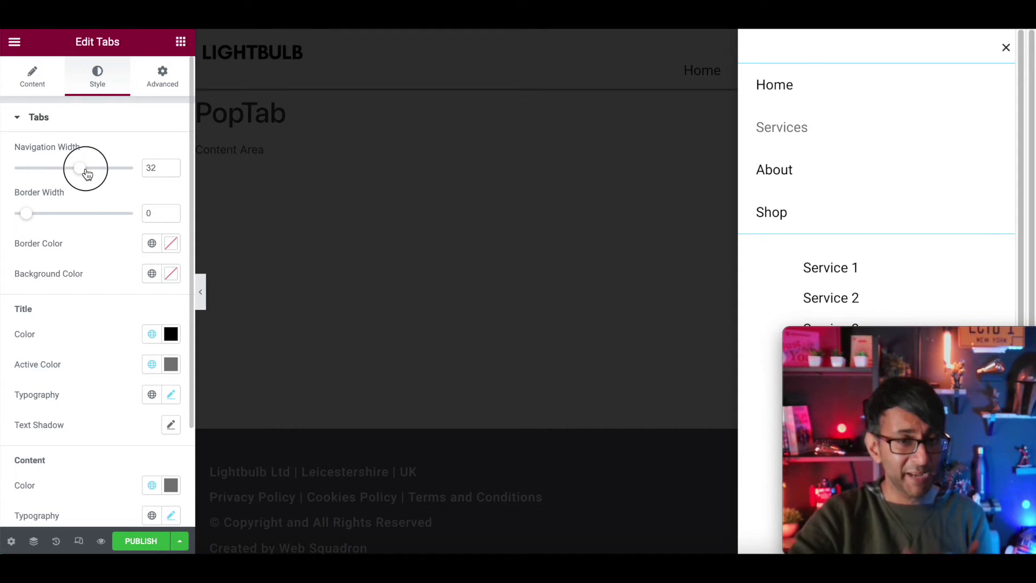
# Change the tabs widget's custom CSS margin-left to -121px.
pyautogui.click(163, 81)
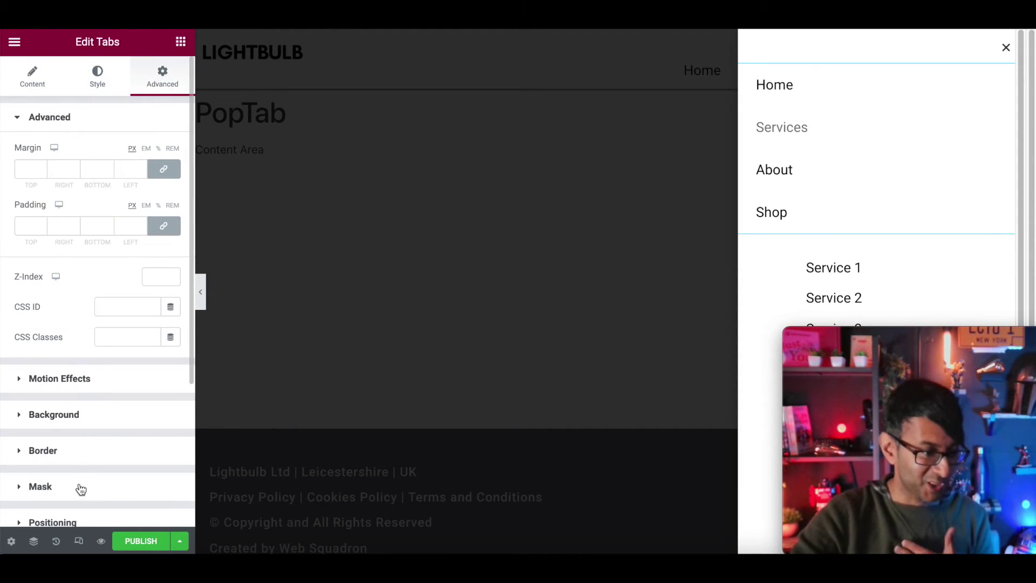
pyautogui.scroll(-4, 99, 511)
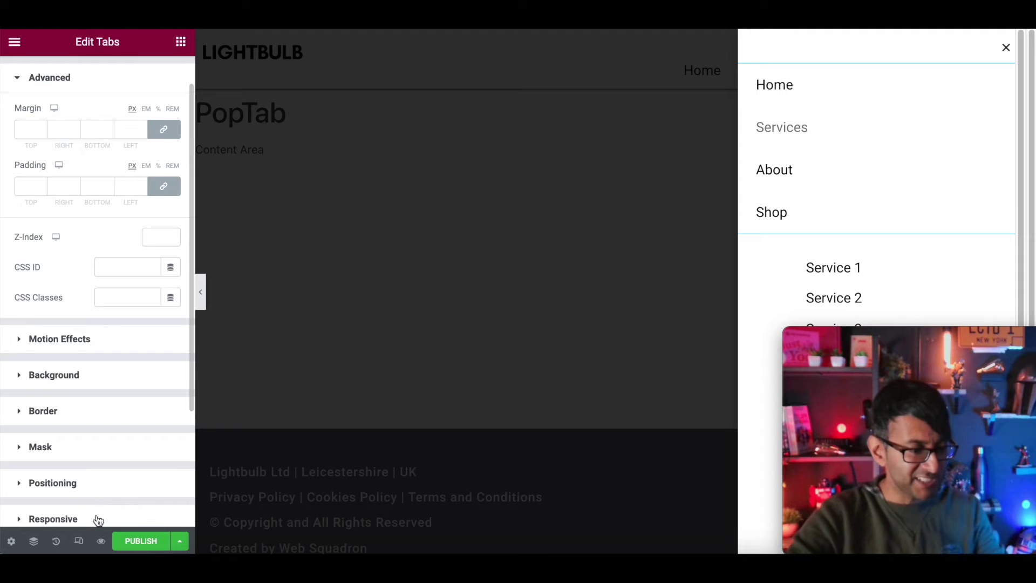
pyautogui.click(115, 438)
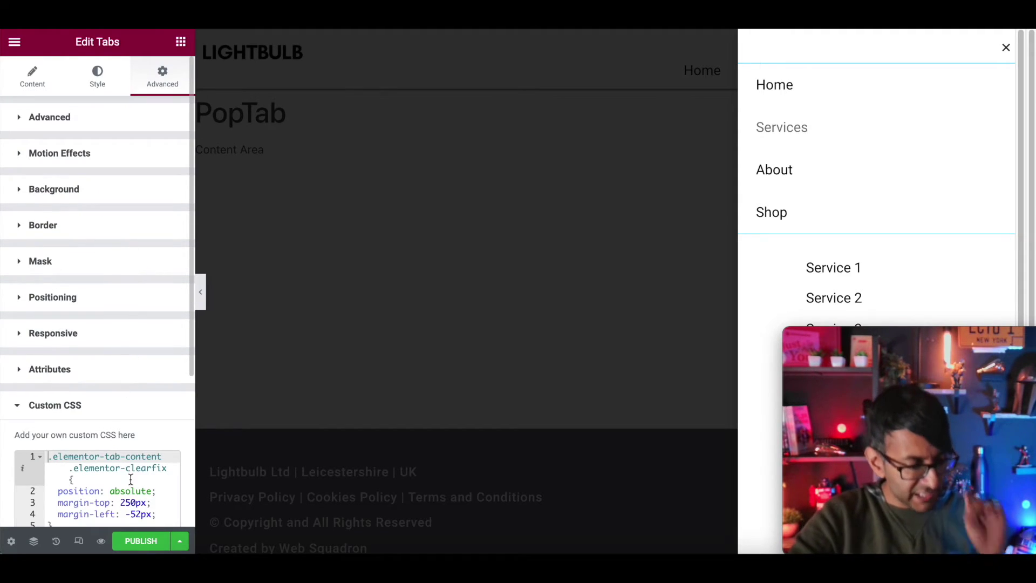
pyautogui.click(138, 510)
pyautogui.press('BackSpace')
pyautogui.press('BackSpace')
pyautogui.write('121')
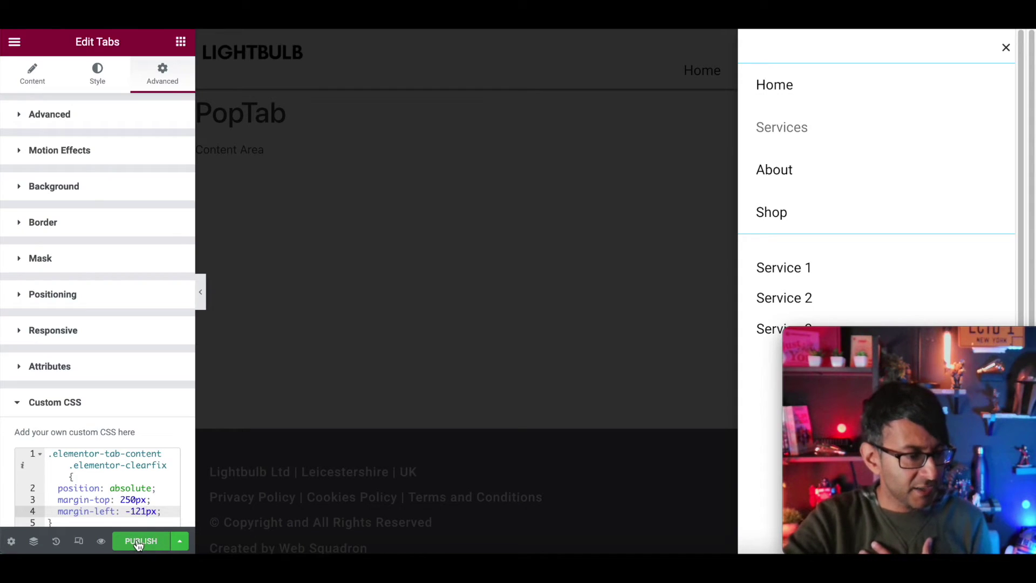
pyautogui.click(97, 74)
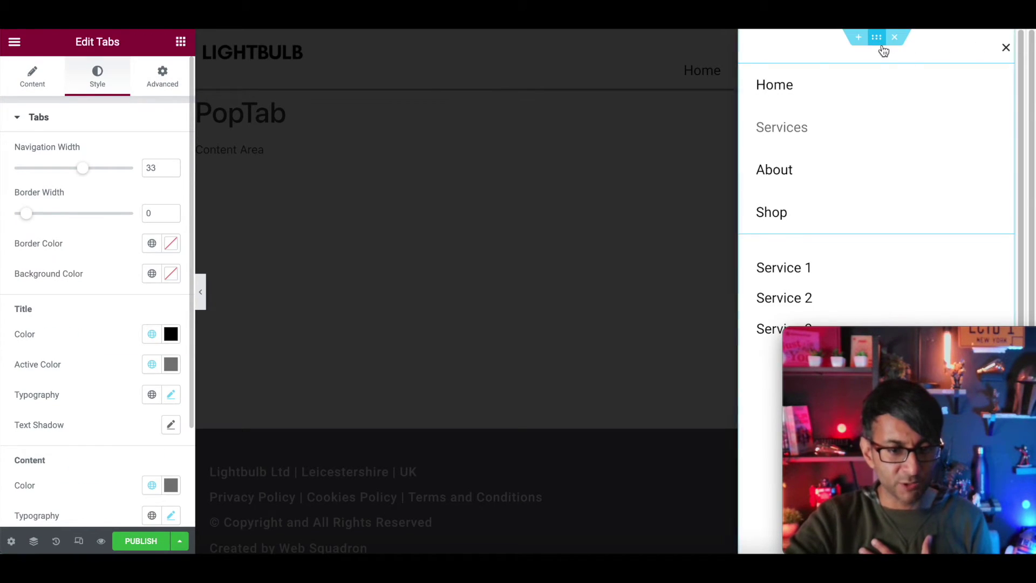
# Enlarge the popup's close X to size 42 under Popup Settings > Style > Close Button.
pyautogui.click(877, 38)
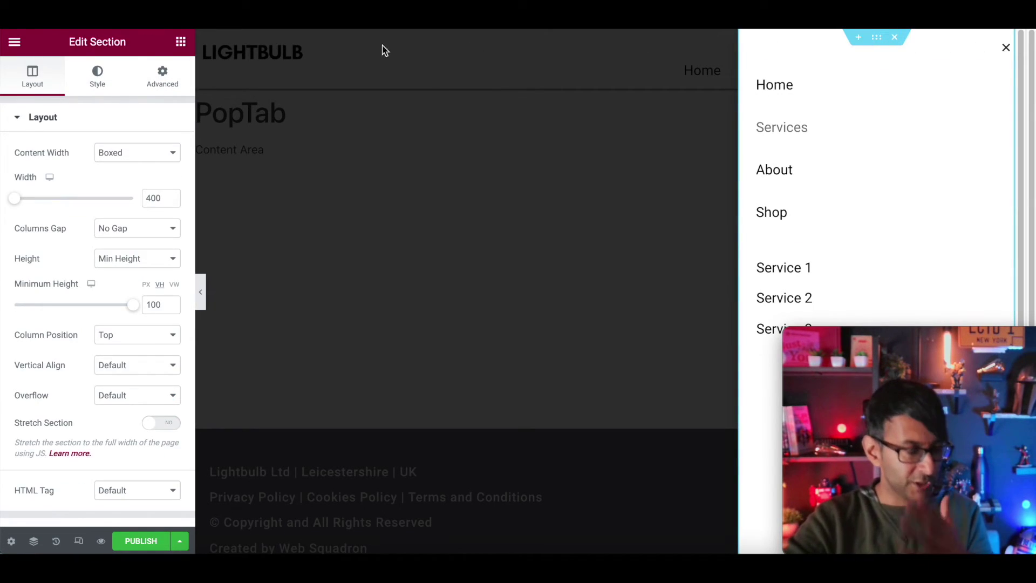
pyautogui.click(110, 83)
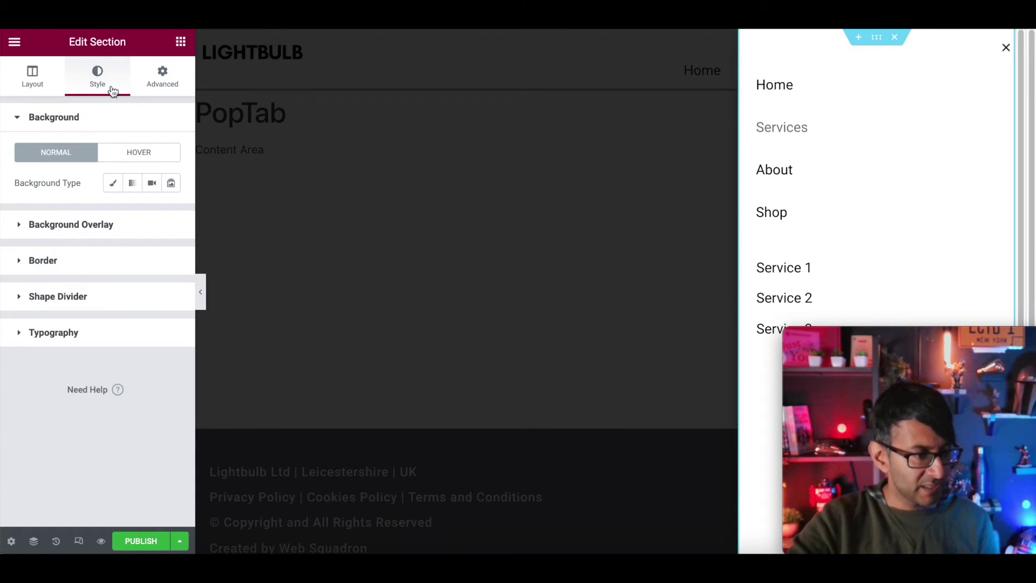
pyautogui.click(11, 541)
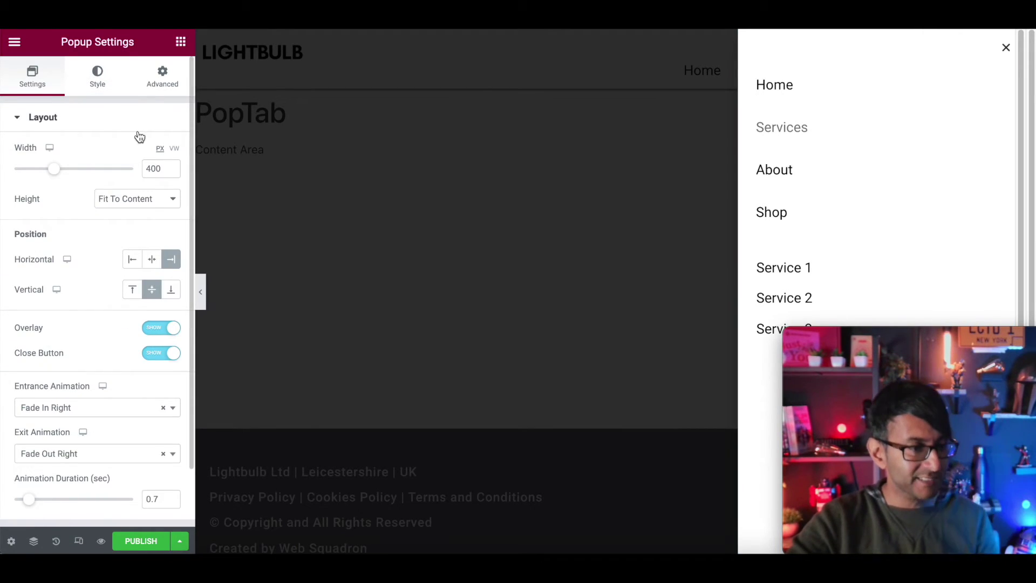
pyautogui.click(104, 79)
pyautogui.click(65, 348)
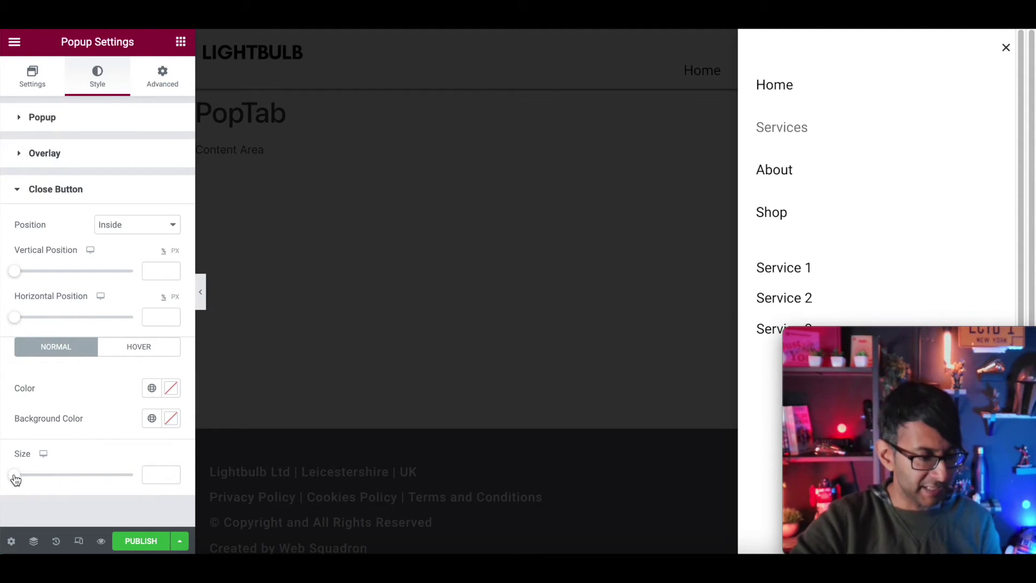
pyautogui.moveTo(16, 480); pyautogui.dragTo(64, 481)
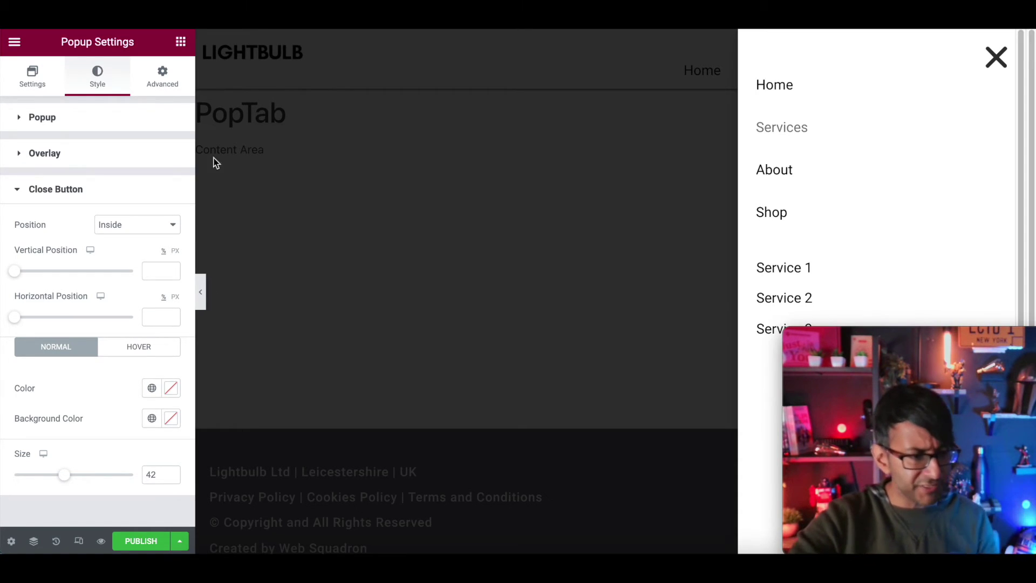
pyautogui.click(154, 87)
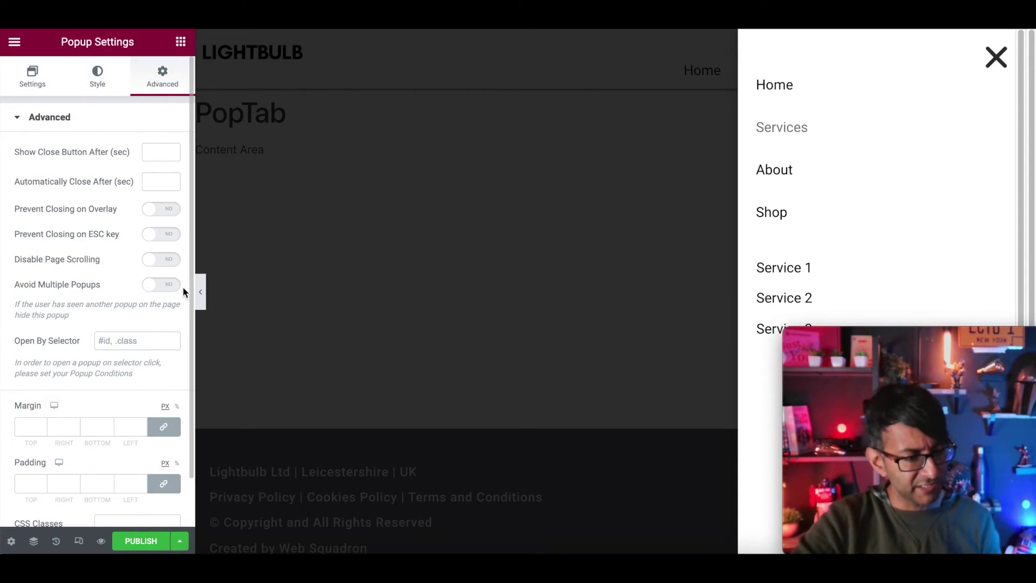
# Switch Prevent Closing on Overlay and Disable Page Scrolling to YES in Popup Settings > Advanced.
pyautogui.click(173, 214)
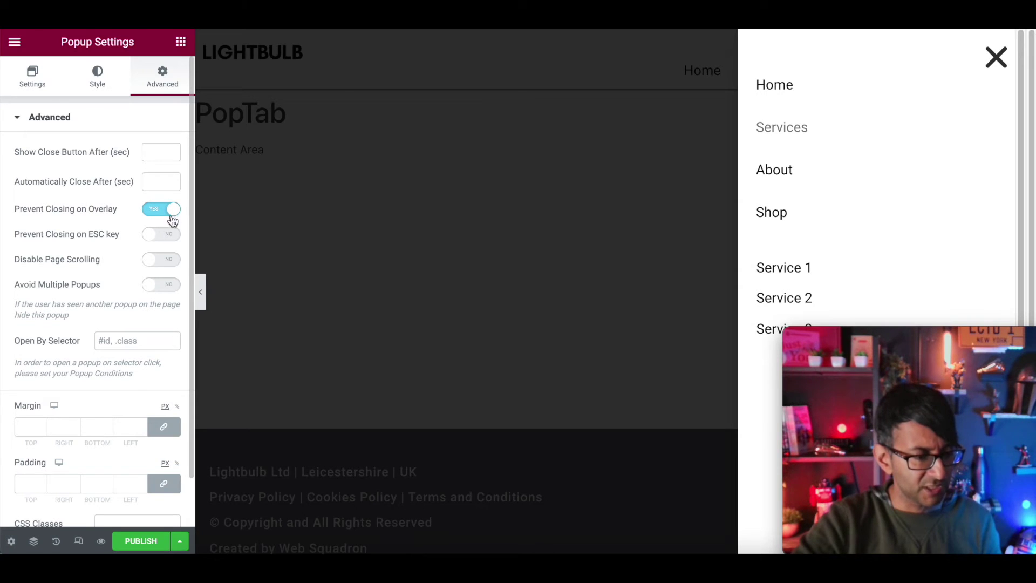
pyautogui.click(173, 218)
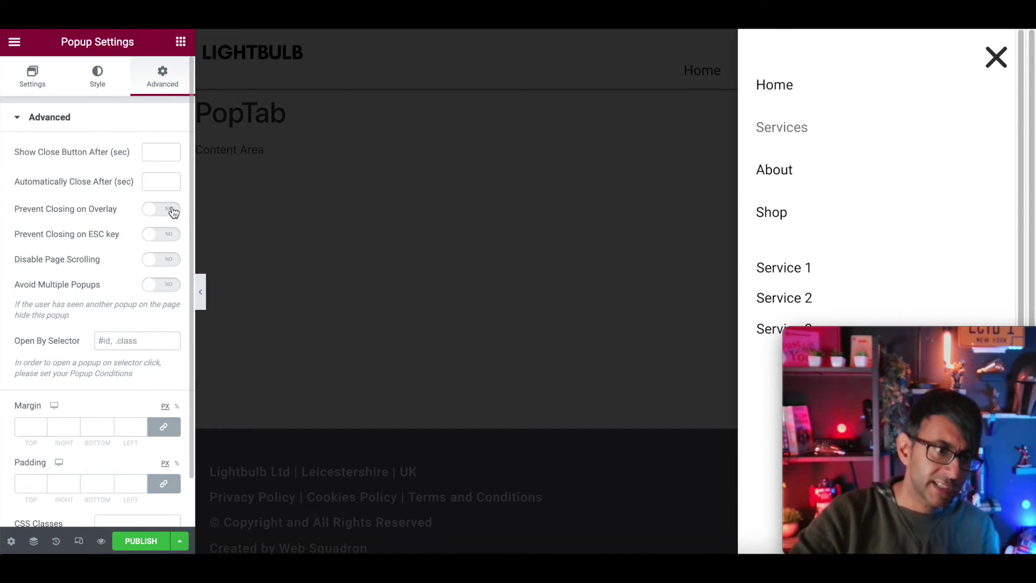
pyautogui.click(173, 210)
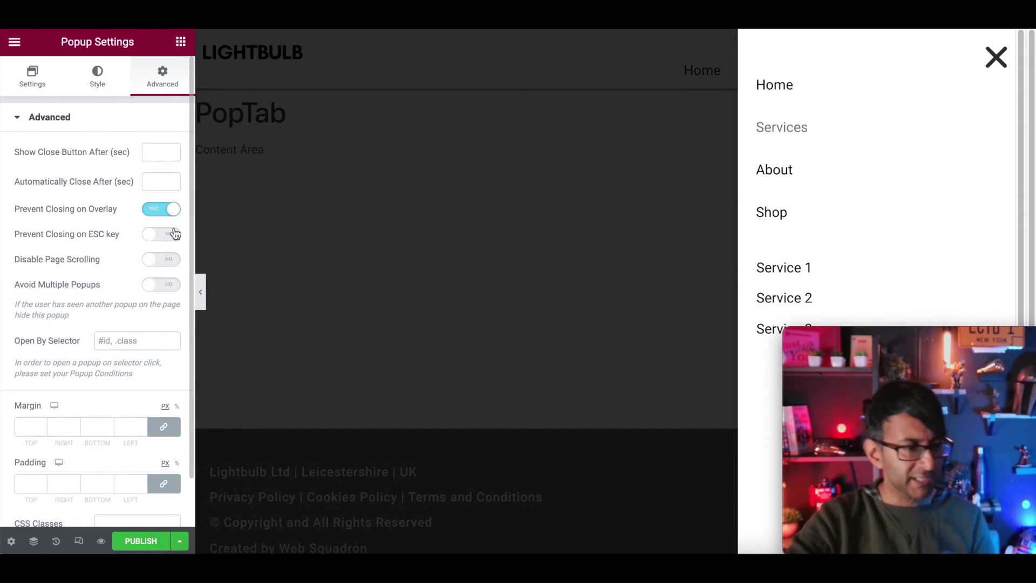
pyautogui.click(169, 262)
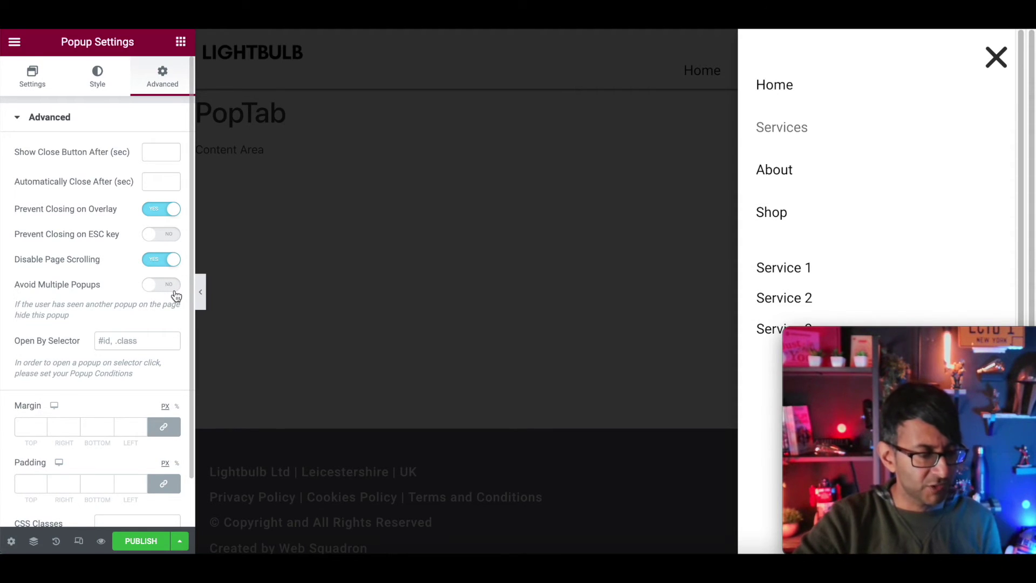
# Turn on Avoid Multiple Popups and publish PopTab, passing through Conditions and Triggers.
pyautogui.click(174, 289)
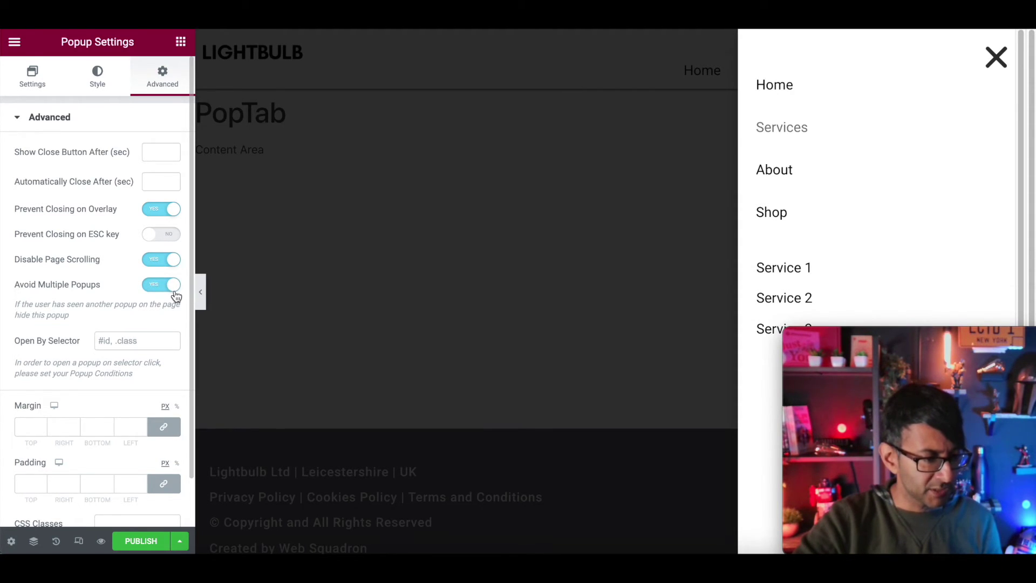
pyautogui.click(141, 540)
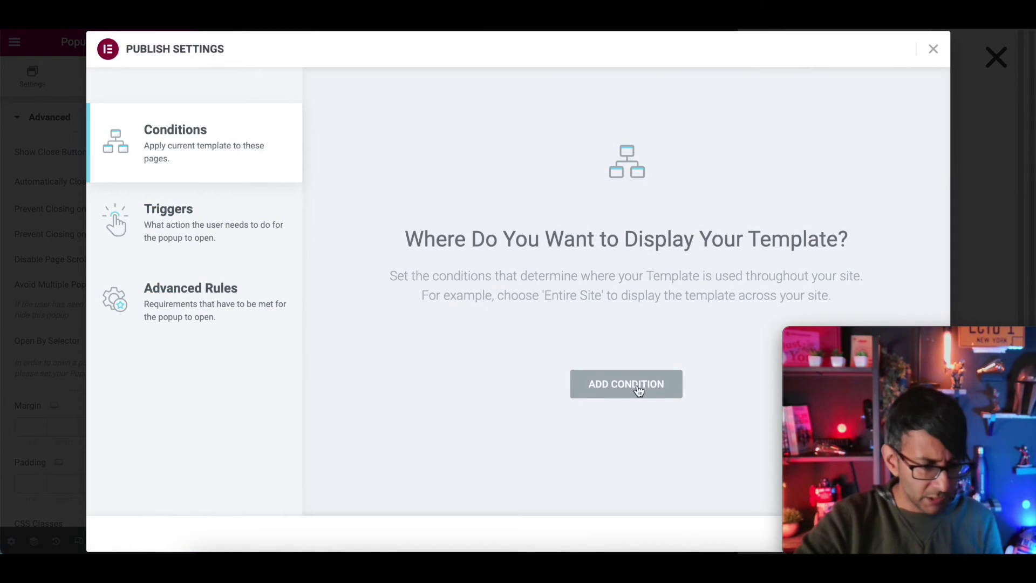
pyautogui.moveTo(919, 332); pyautogui.dragTo(896, 181)
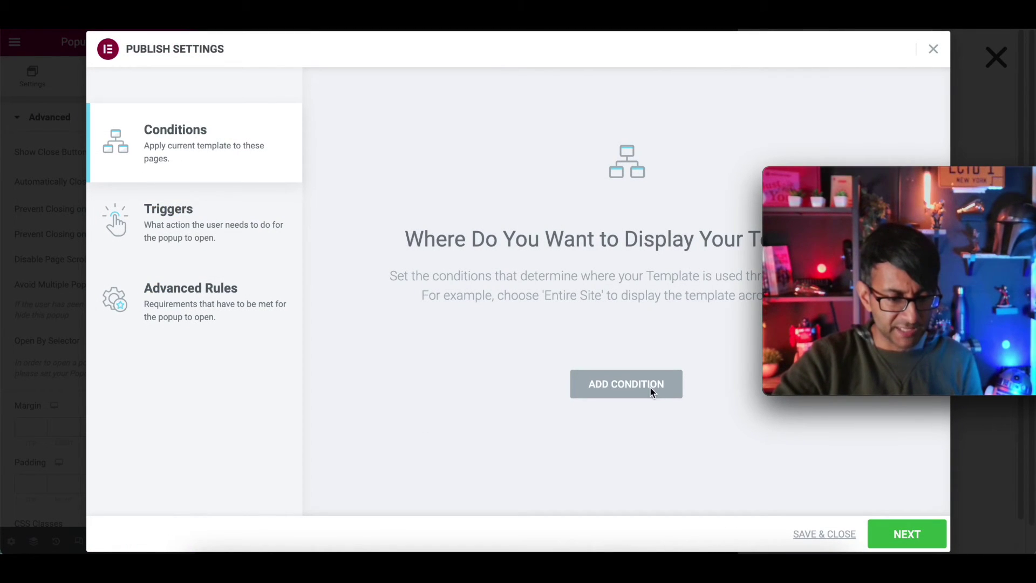
pyautogui.click(896, 537)
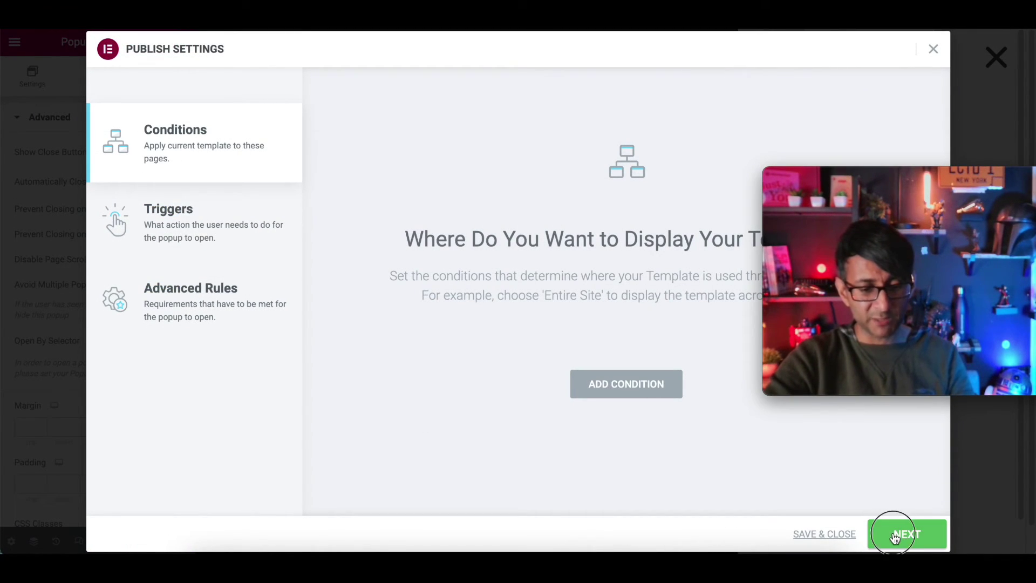
pyautogui.click(896, 538)
pyautogui.click(890, 537)
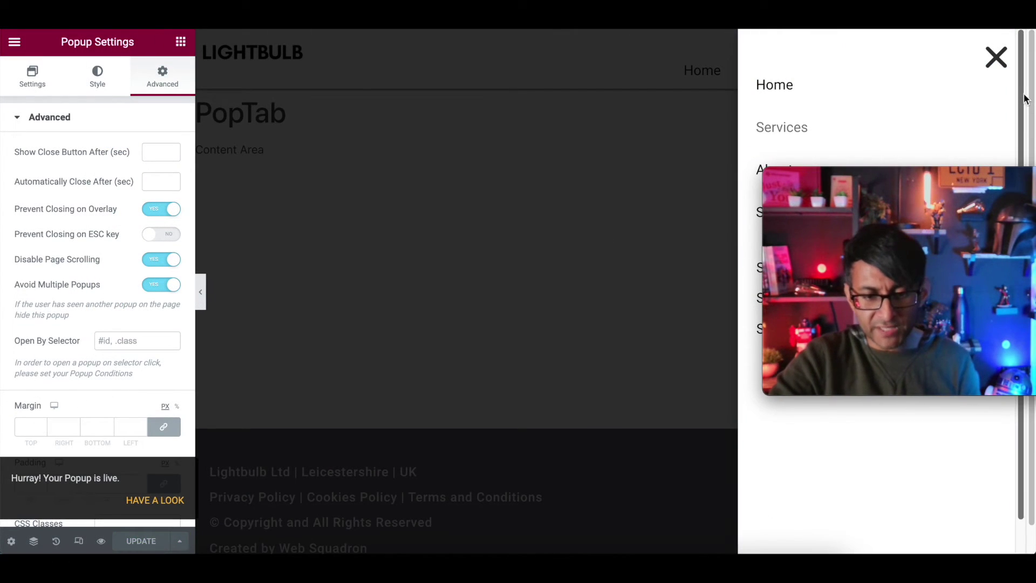
# Give the popup a custom height of 100 vh in Popup Settings.
pyautogui.moveTo(1025, 289)
pyautogui.moveTo(1018, 485); pyautogui.dragTo(1020, 434)
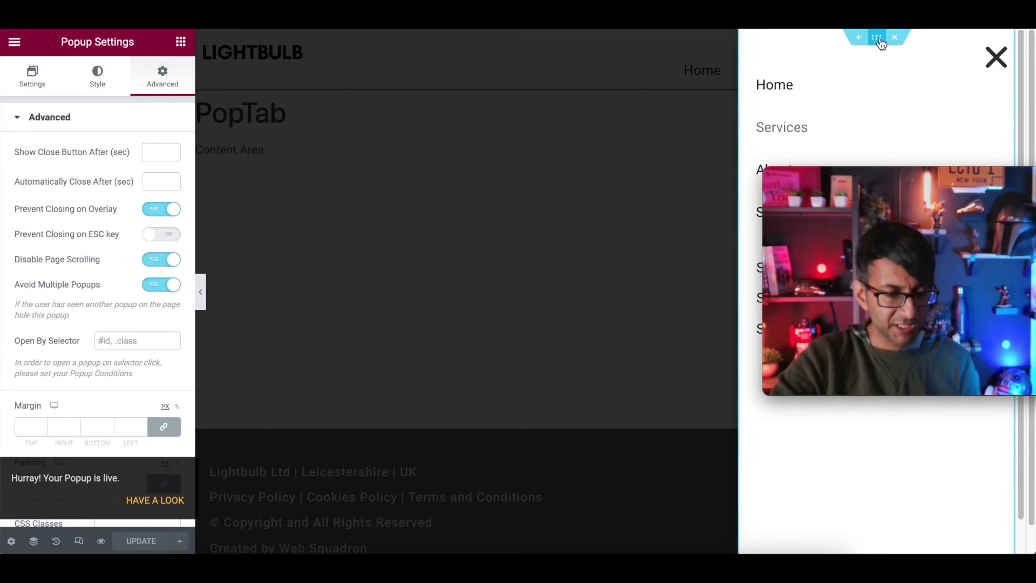
pyautogui.click(878, 39)
pyautogui.click(32, 85)
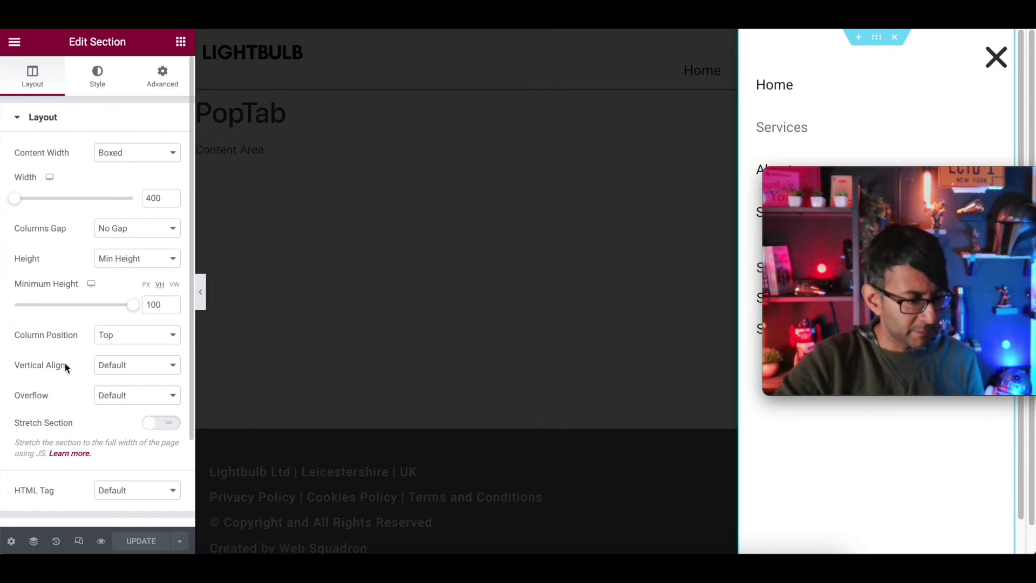
pyautogui.click(12, 541)
pyautogui.click(162, 200)
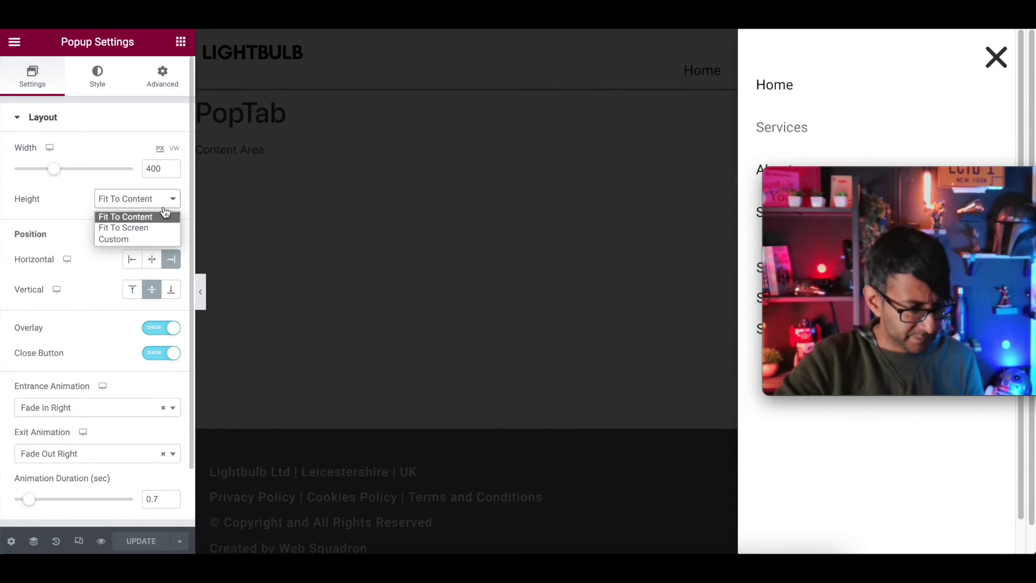
pyautogui.click(156, 240)
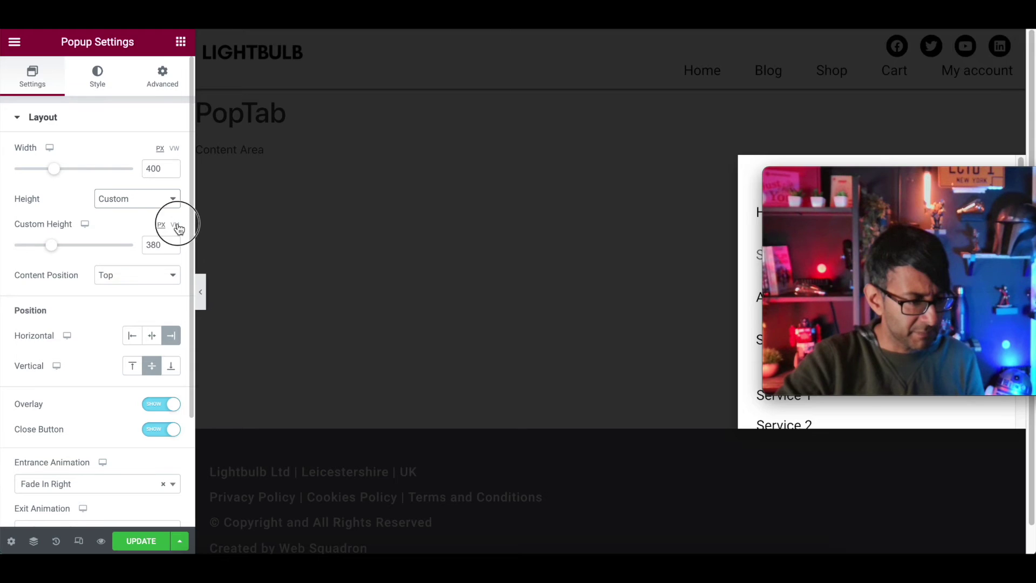
pyautogui.click(176, 225)
pyautogui.moveTo(163, 245); pyautogui.dragTo(138, 250)
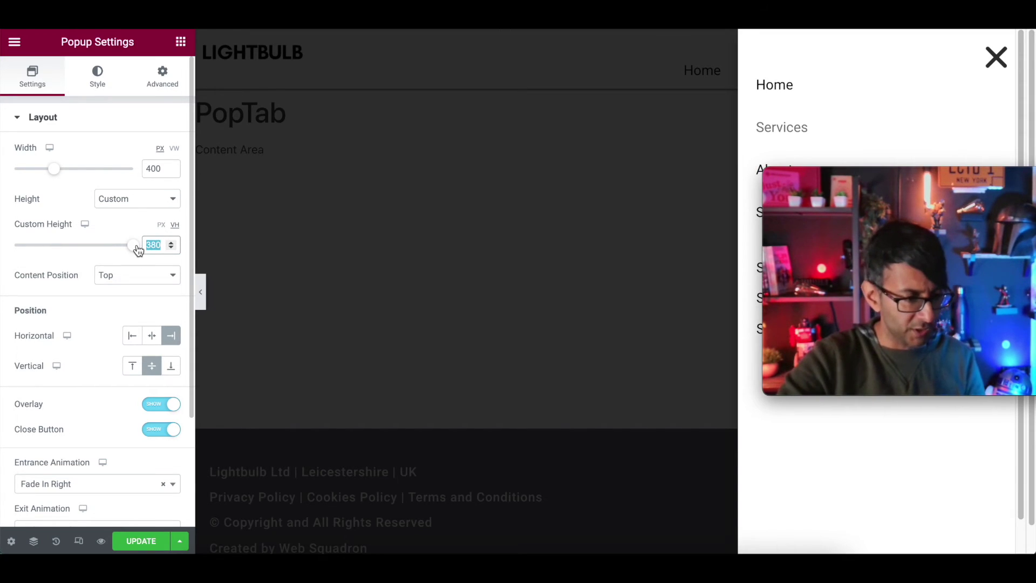
pyautogui.write('100')
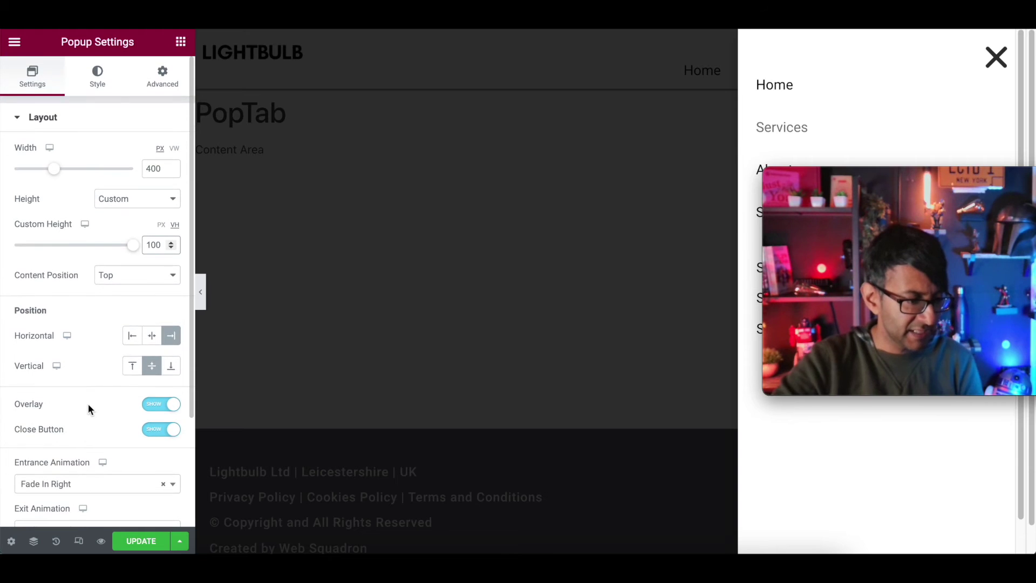
# Review the popup's advanced toggles, then update and save the publish settings.
pyautogui.click(94, 84)
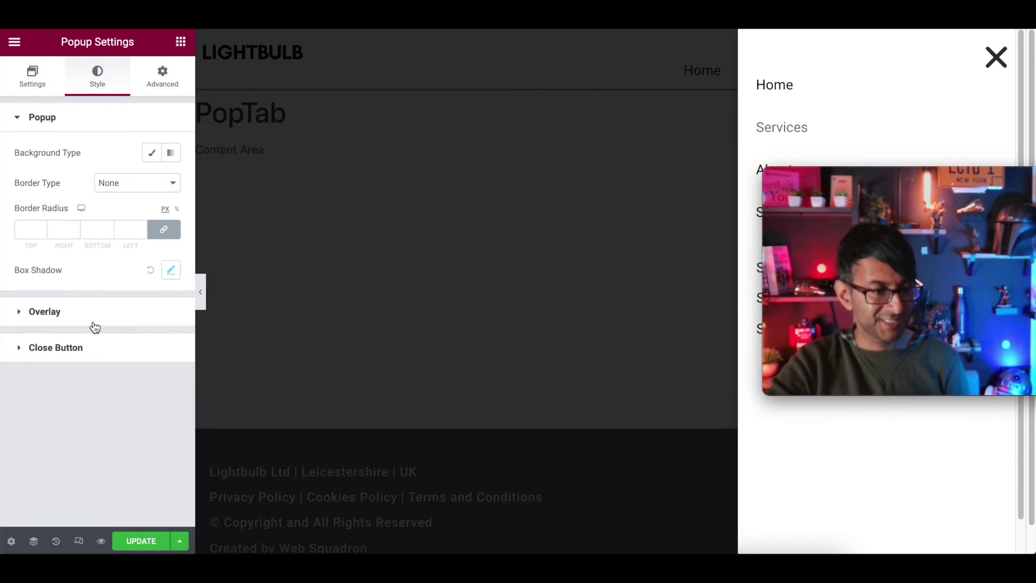
pyautogui.click(165, 81)
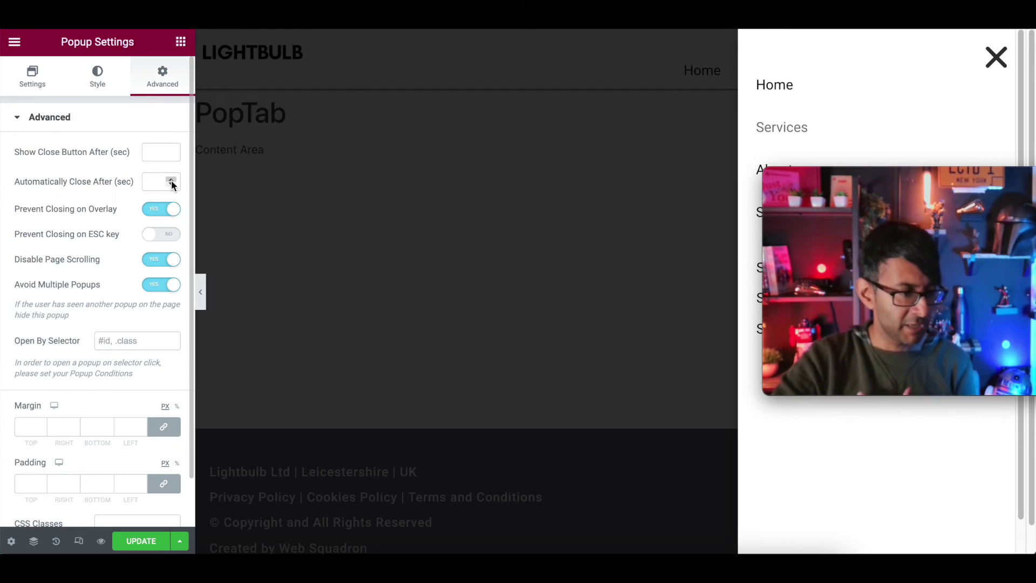
pyautogui.scroll(-2, 153, 377)
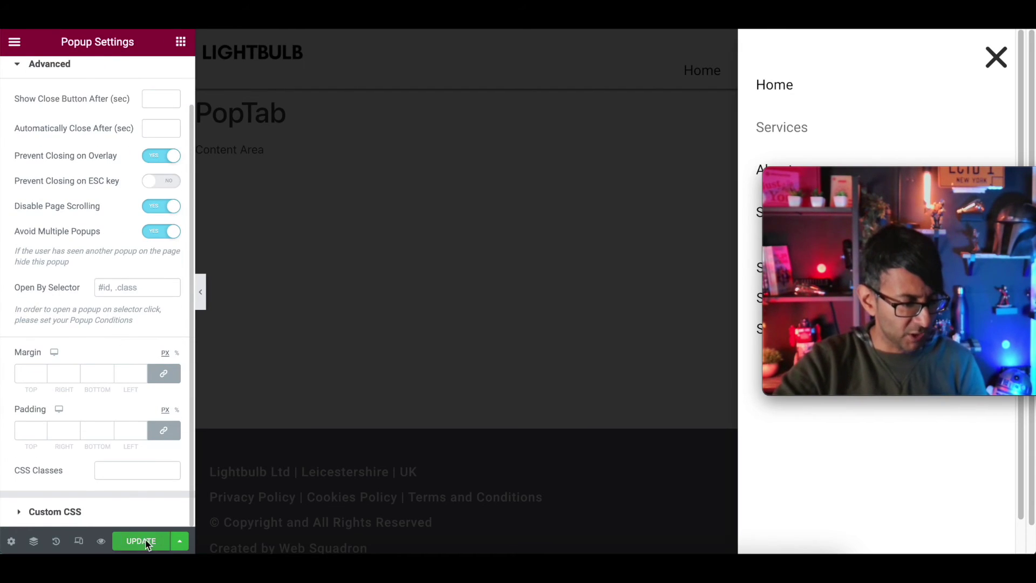
pyautogui.click(140, 540)
pyautogui.click(820, 534)
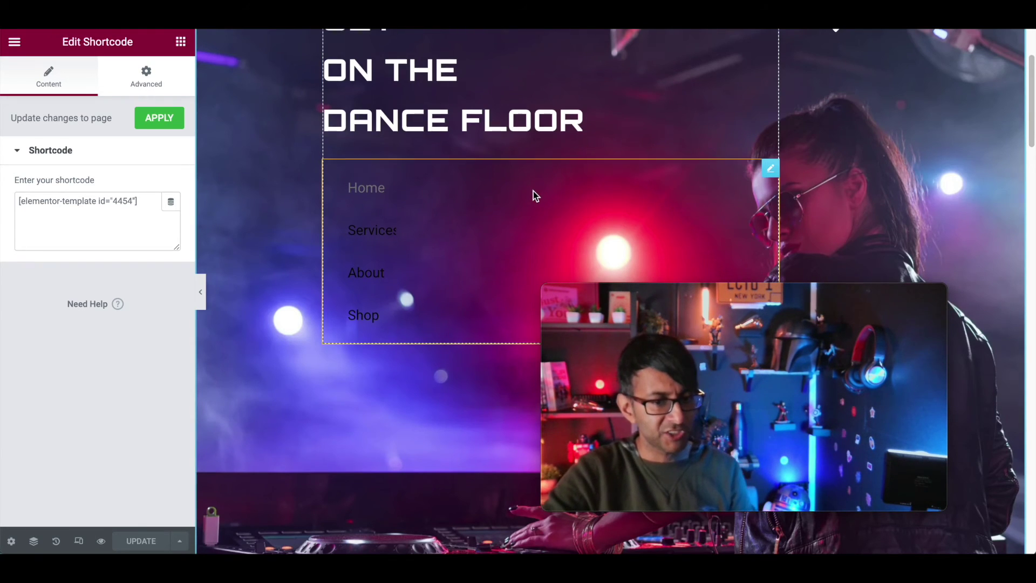
# Delete the Home/Services/About/Shop shortcode menu widget from the homepage hero.
pyautogui.scroll(2, 534, 191)
pyautogui.rightClick(769, 253)
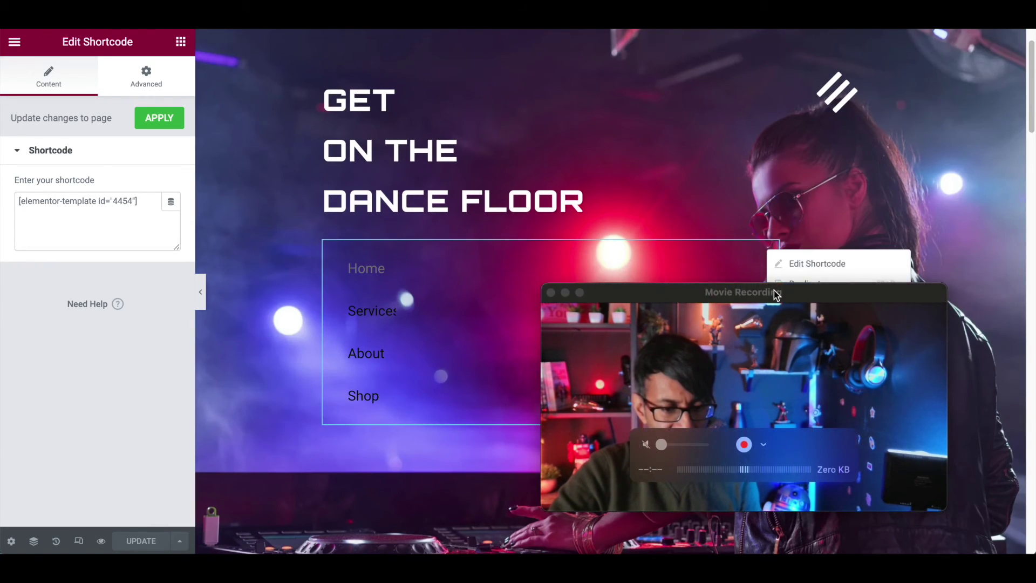
pyautogui.click(801, 459)
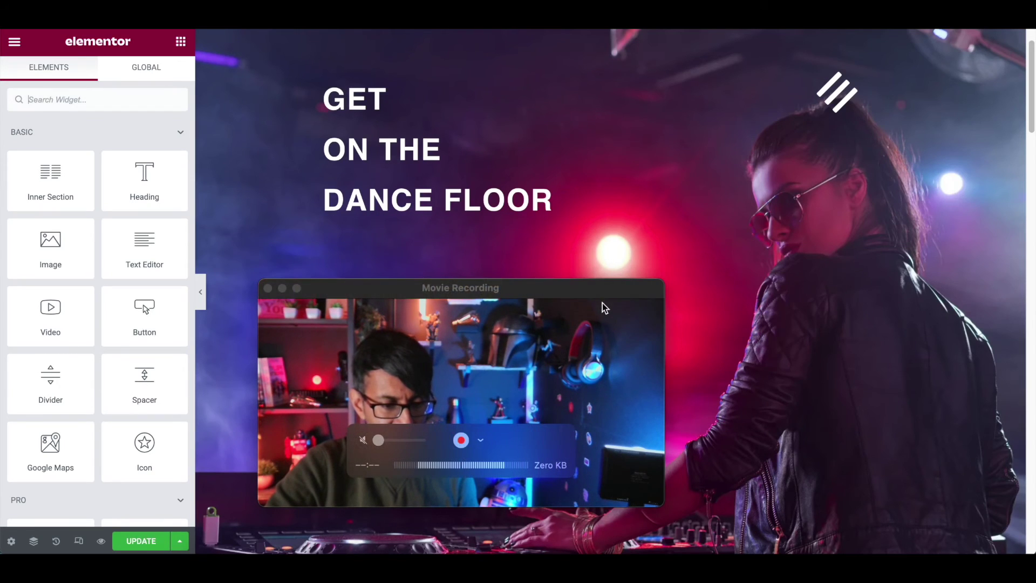
# Select the bars Icon widget and look through its Style and Content settings.
pyautogui.scroll(2, 896, 241)
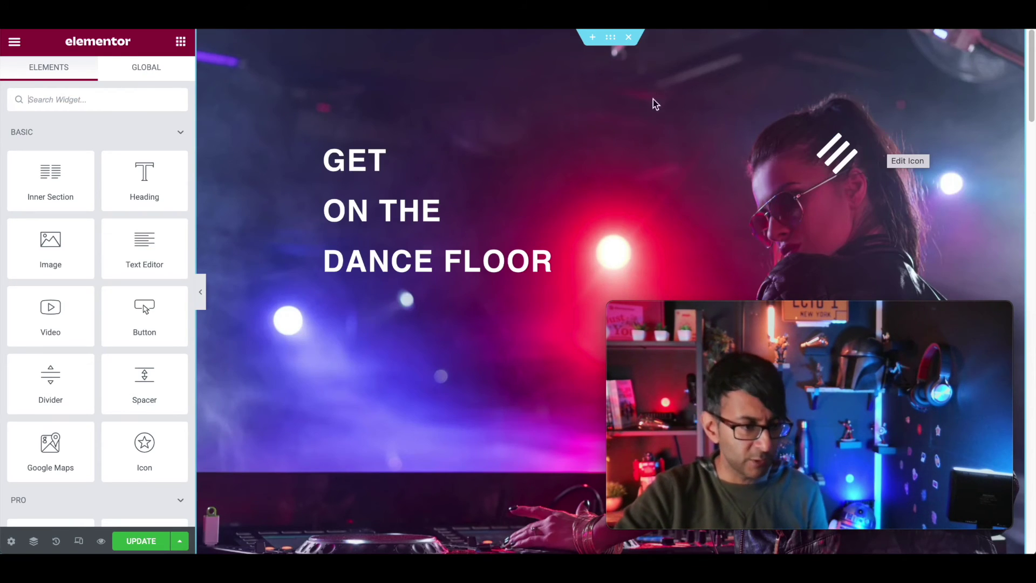
pyautogui.click(837, 154)
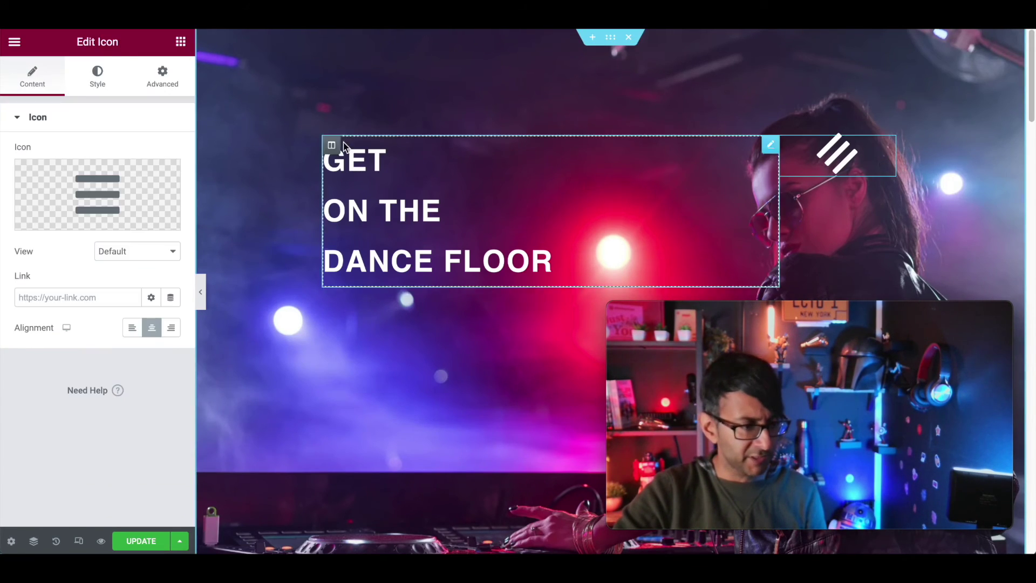
pyautogui.click(96, 81)
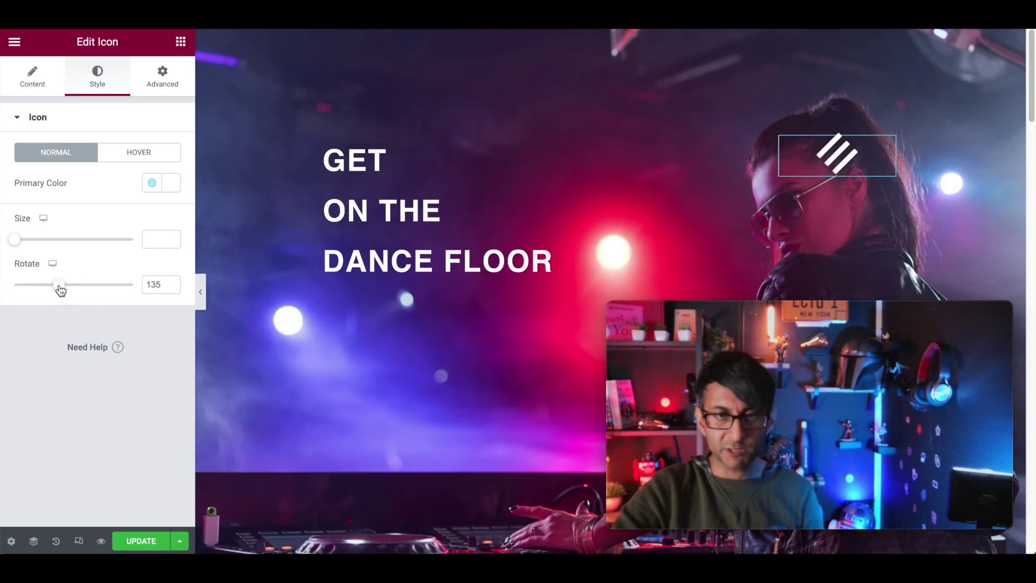
pyautogui.click(33, 76)
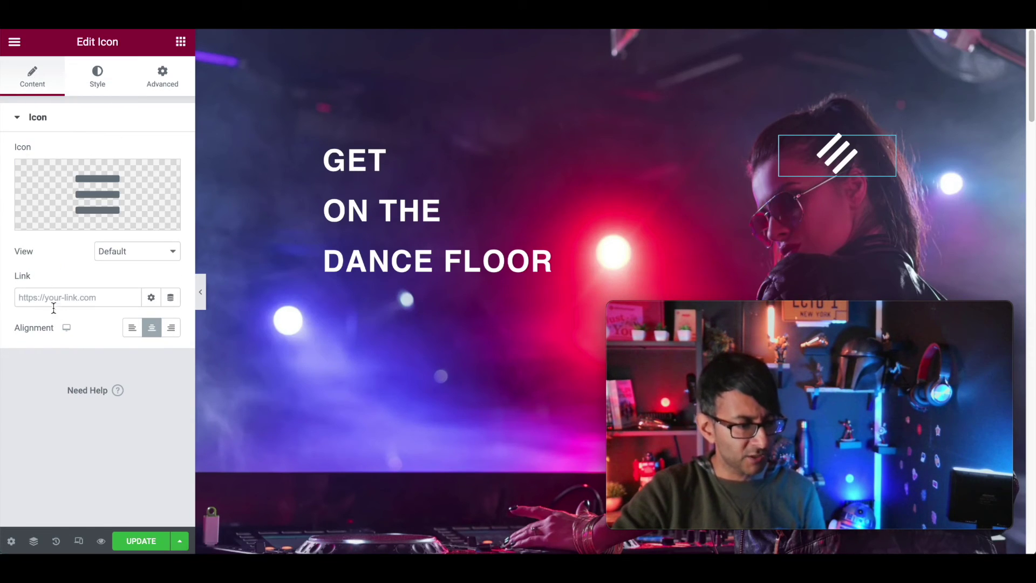
# Link the bars icon to an Open Popup action for PopTab, then preview the page live.
pyautogui.click(171, 300)
pyautogui.scroll(-3, 228, 446)
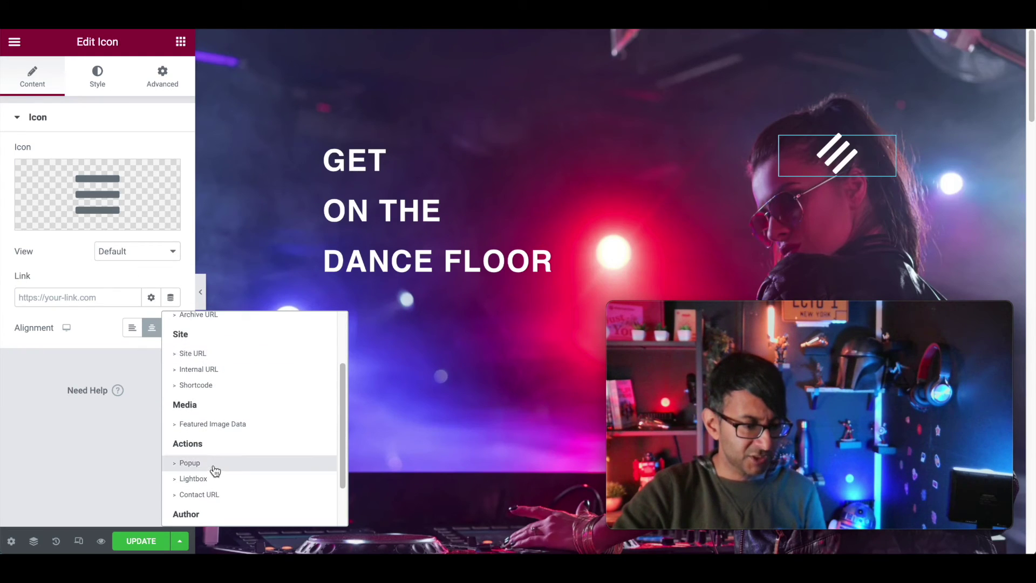
pyautogui.click(215, 470)
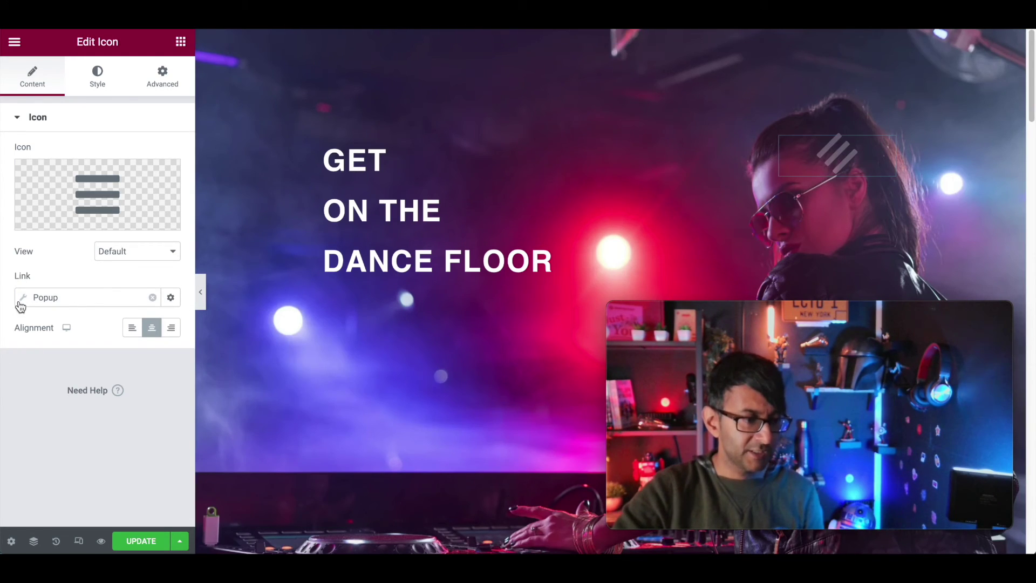
pyautogui.click(21, 304)
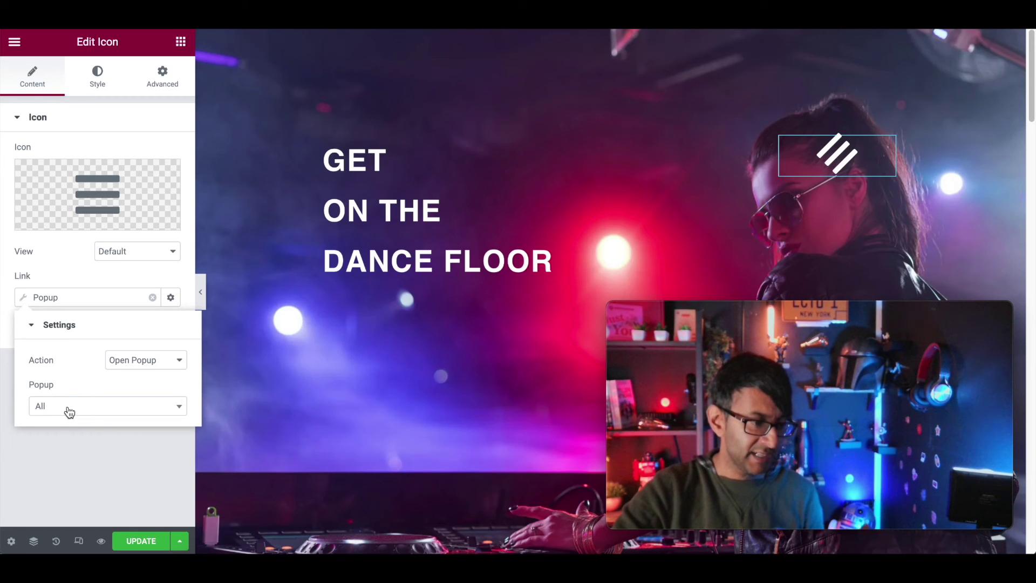
pyautogui.click(70, 412)
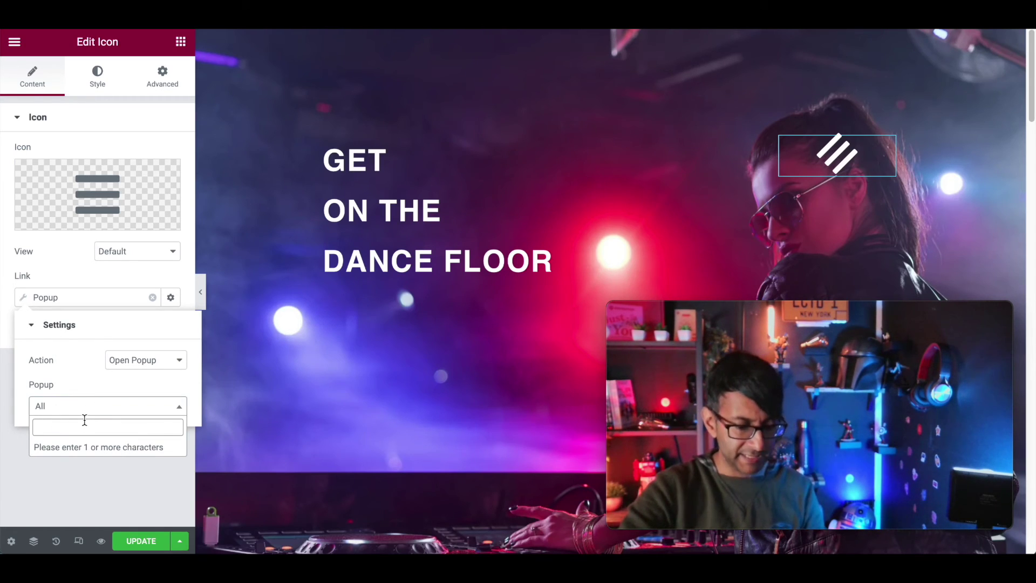
pyautogui.write('pop')
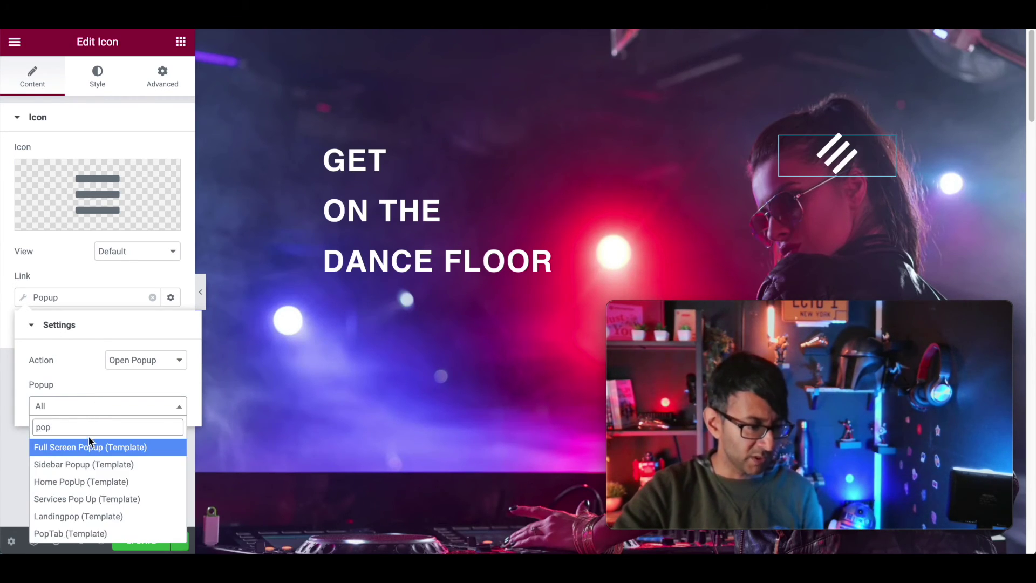
pyautogui.click(81, 534)
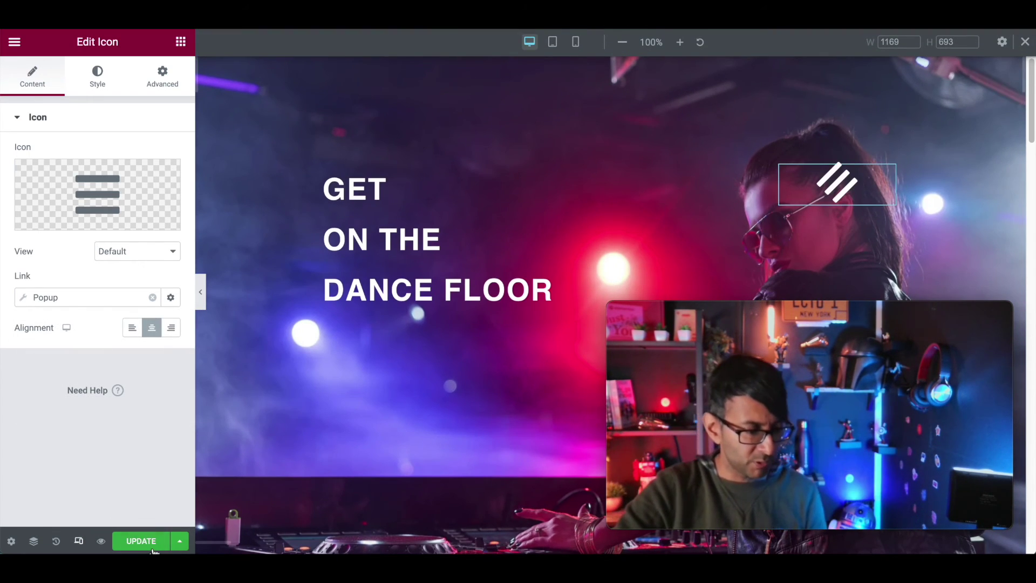
pyautogui.click(100, 542)
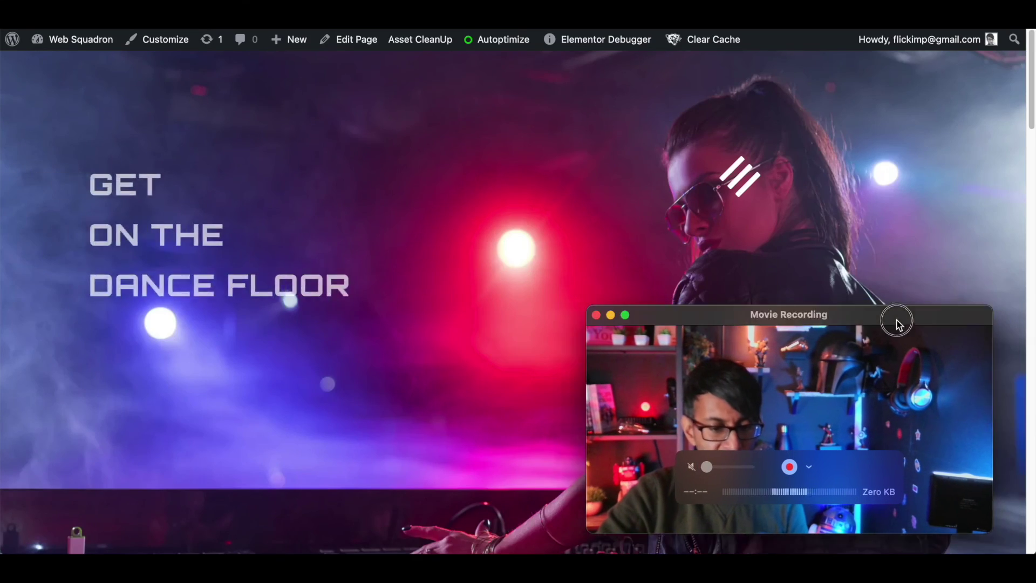
# Open the off-canvas menu from the bars icon and try the Shop, Services and About tabs.
pyautogui.moveTo(898, 322); pyautogui.dragTo(317, 347)
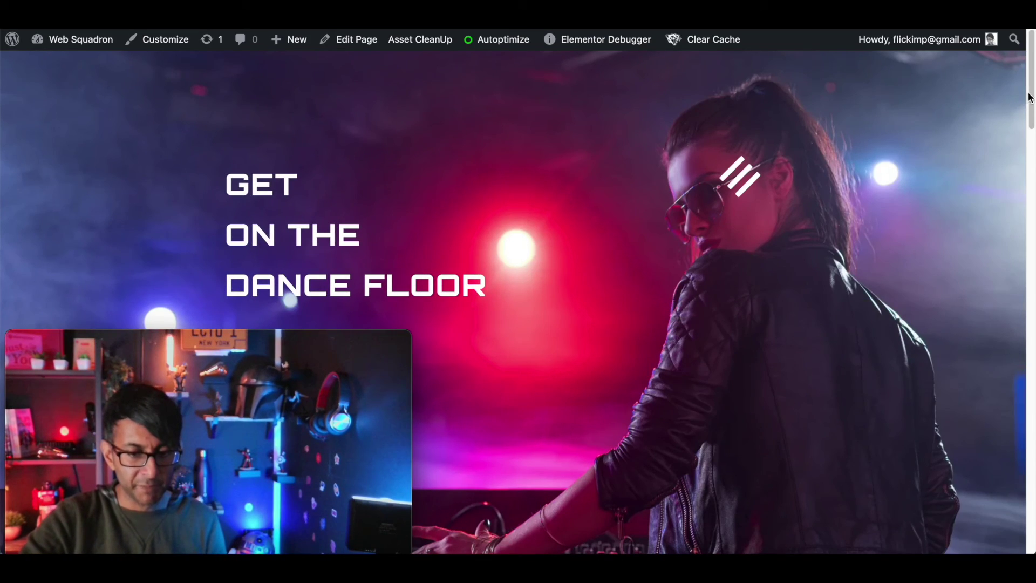
pyautogui.moveTo(1030, 103); pyautogui.dragTo(1029, 32)
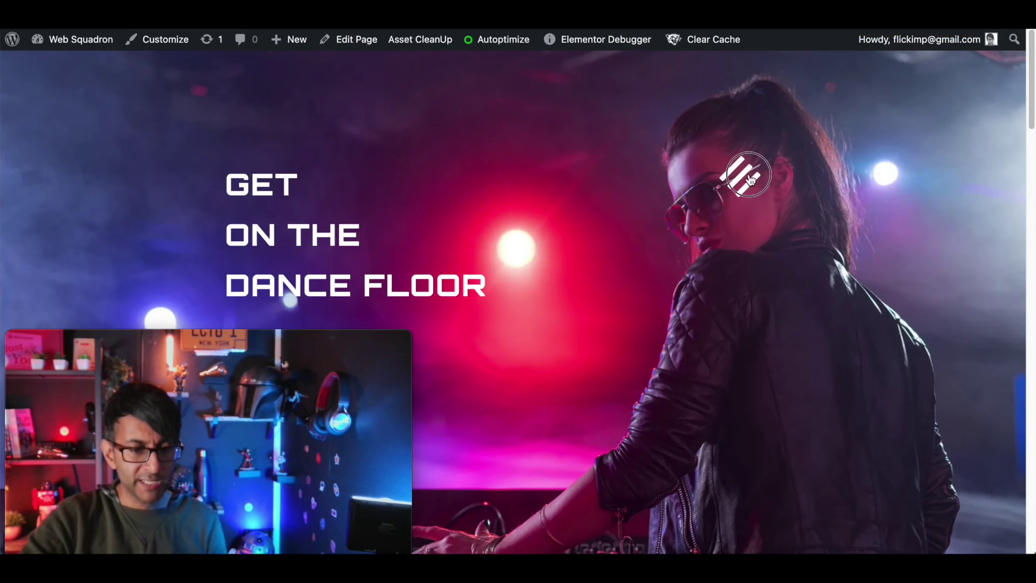
pyautogui.click(742, 177)
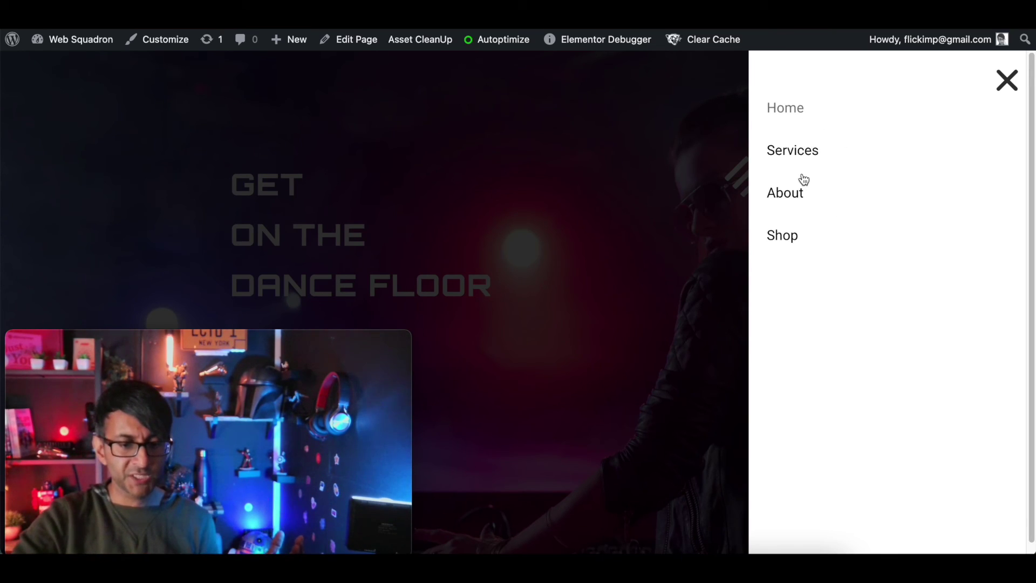
pyautogui.click(793, 239)
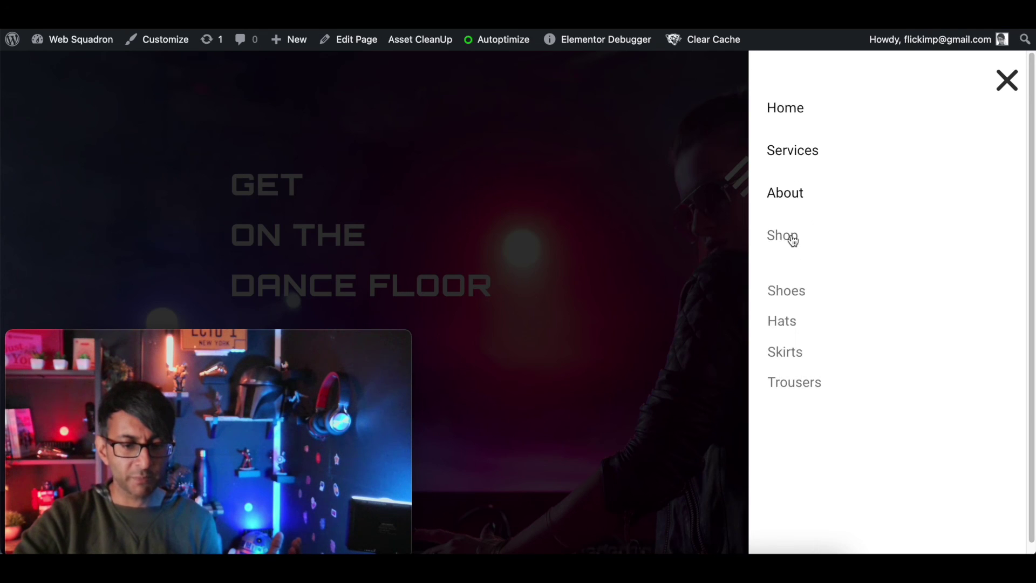
pyautogui.click(796, 157)
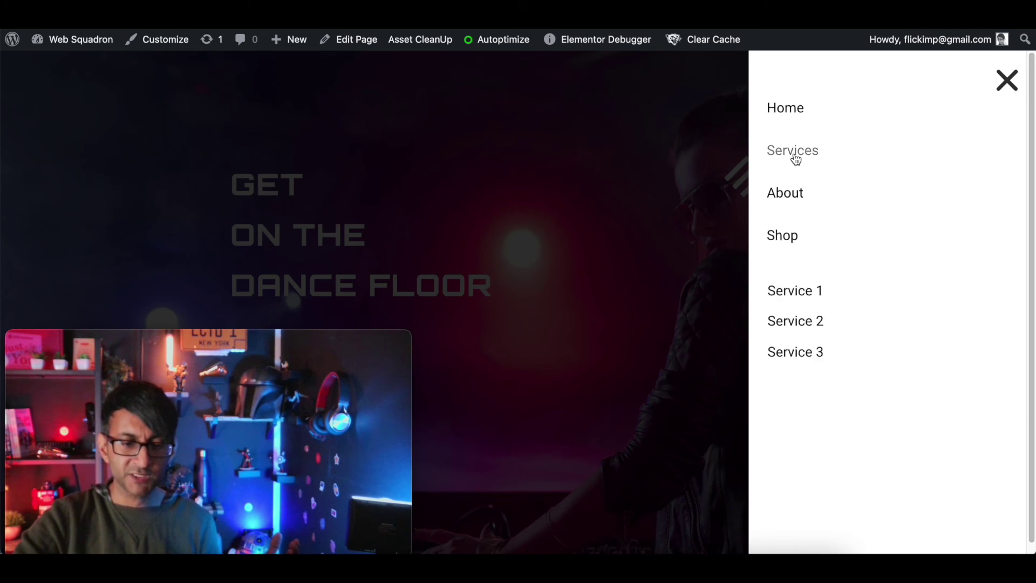
pyautogui.click(792, 241)
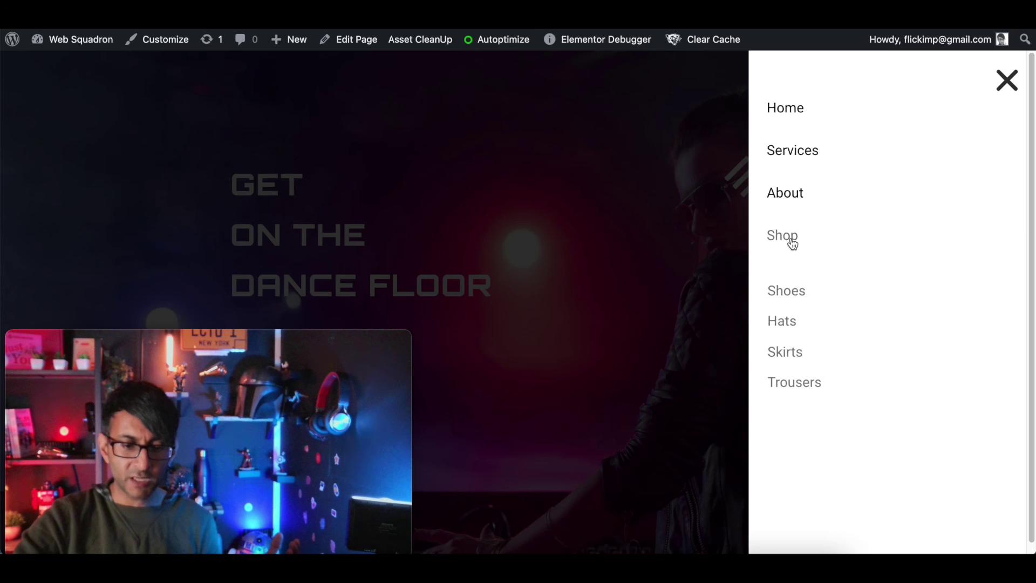
pyautogui.click(793, 152)
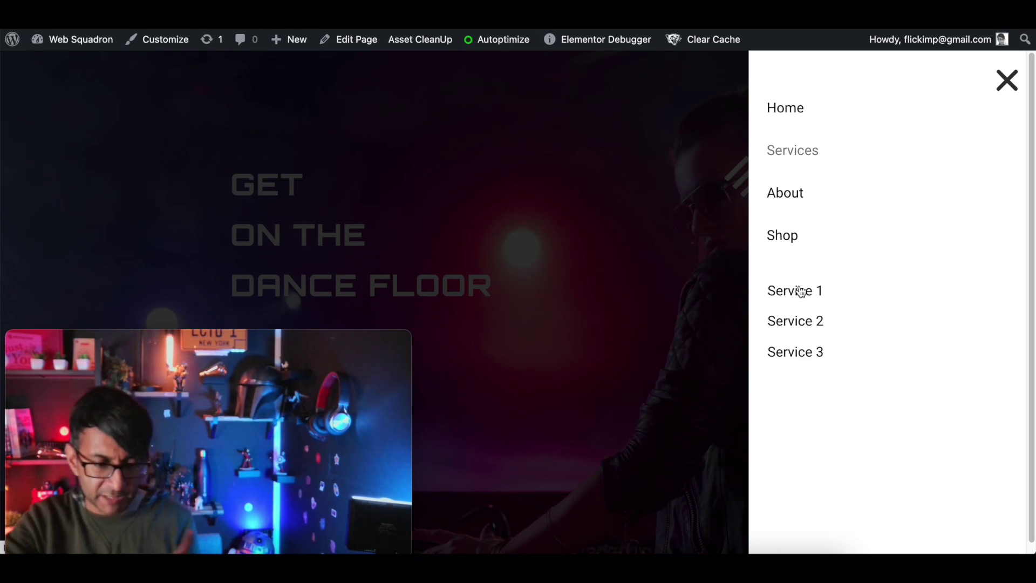
pyautogui.click(791, 195)
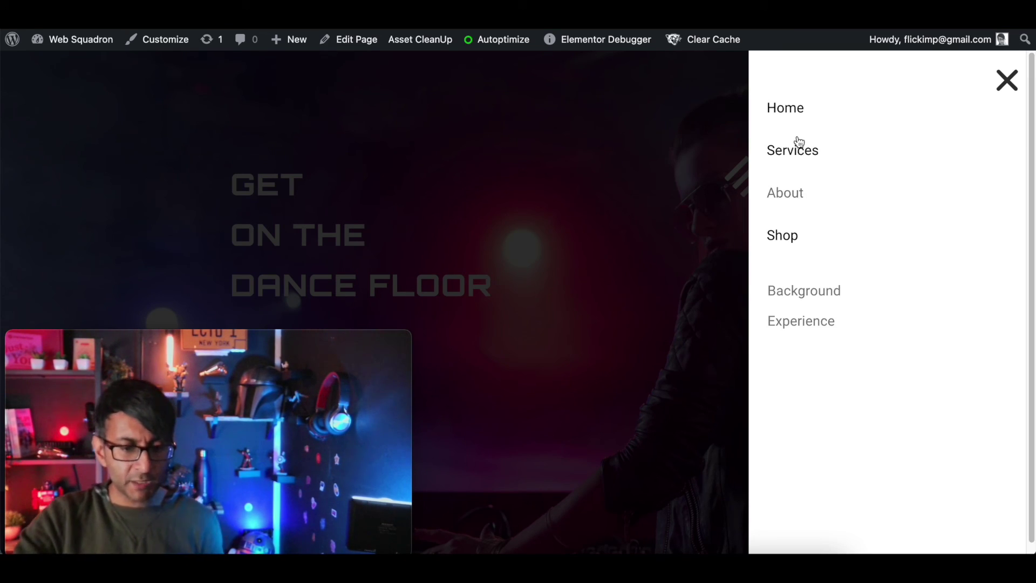
# Switch rapidly between the menu tabs, ending on Shop's Shoes, Hats, Skirts and Trousers.
pyautogui.click(793, 111)
pyautogui.click(792, 152)
pyautogui.click(788, 198)
pyautogui.click(785, 234)
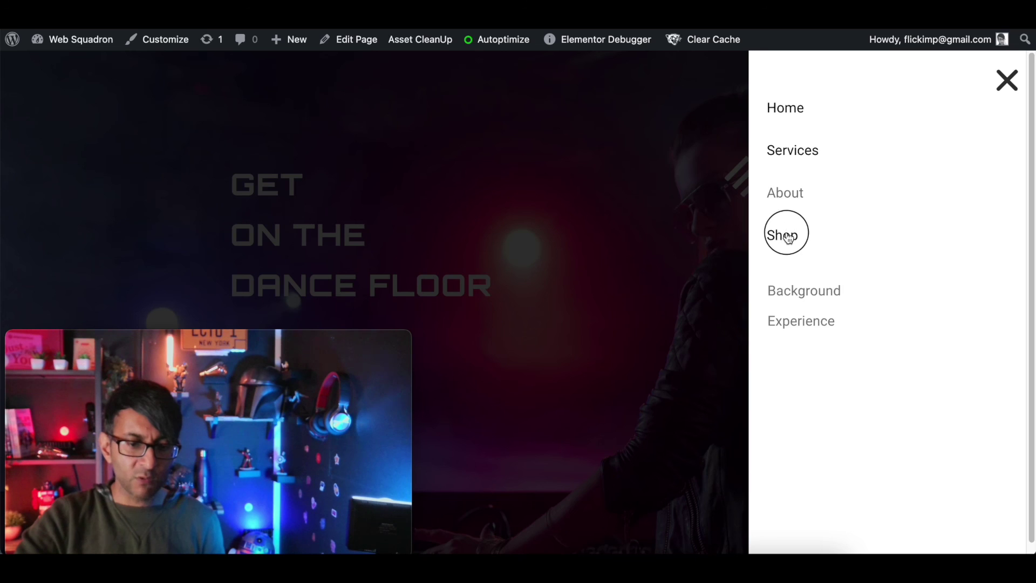
pyautogui.click(794, 150)
pyautogui.click(791, 120)
pyautogui.click(795, 150)
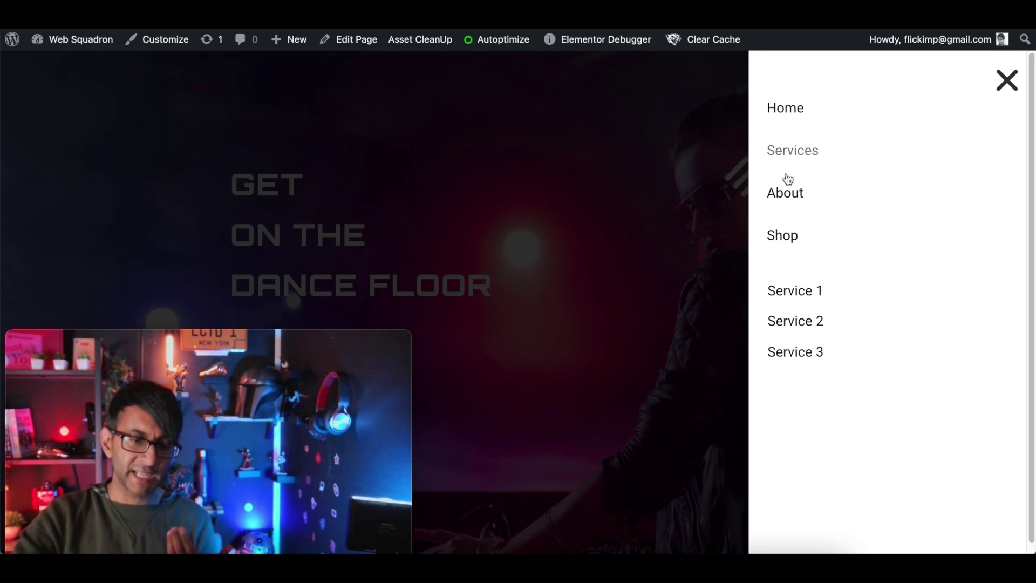
pyautogui.click(785, 205)
pyautogui.click(785, 234)
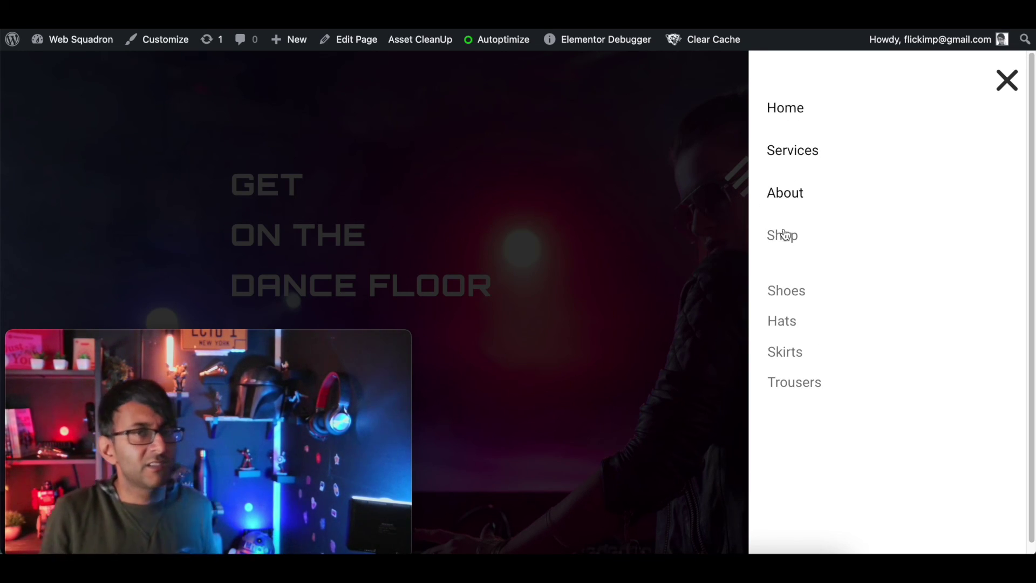